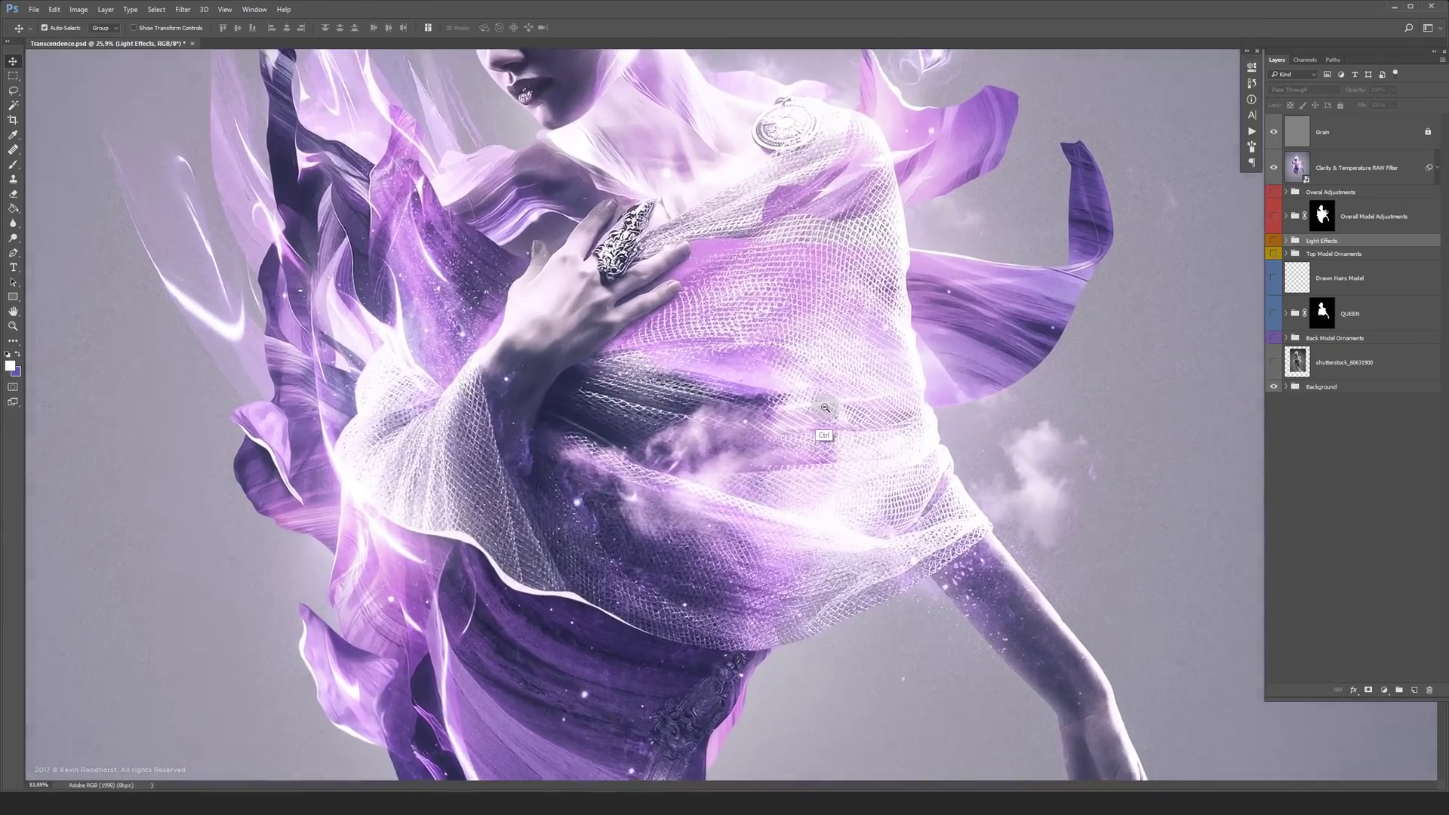
# Inspect the finished composite up close from the model's head to the dress tip and the hand, ending on the whole image
pyautogui.moveTo(788, 272); pyautogui.dragTo(731, 521)
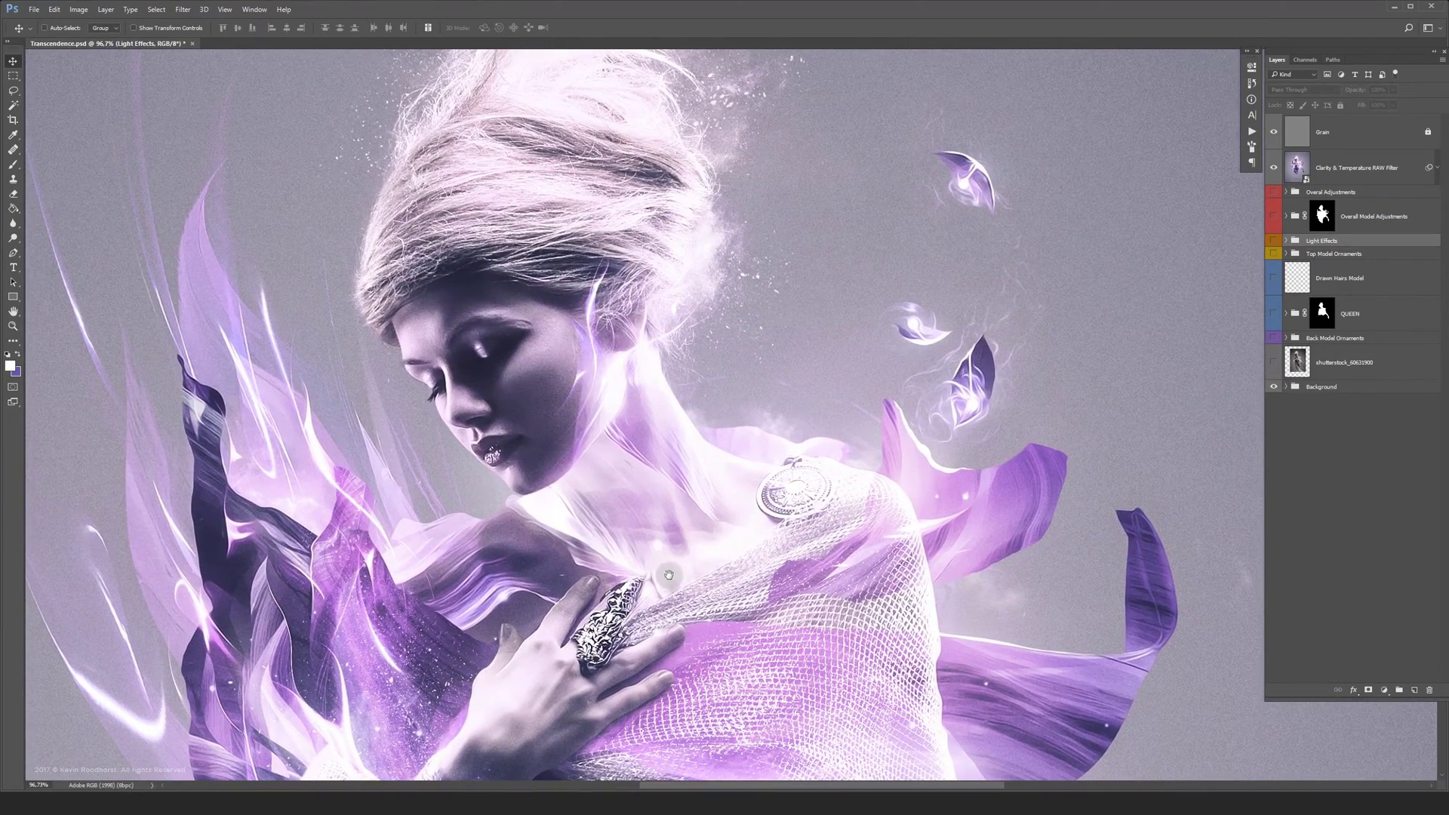
pyautogui.moveTo(662, 638); pyautogui.dragTo(727, 240)
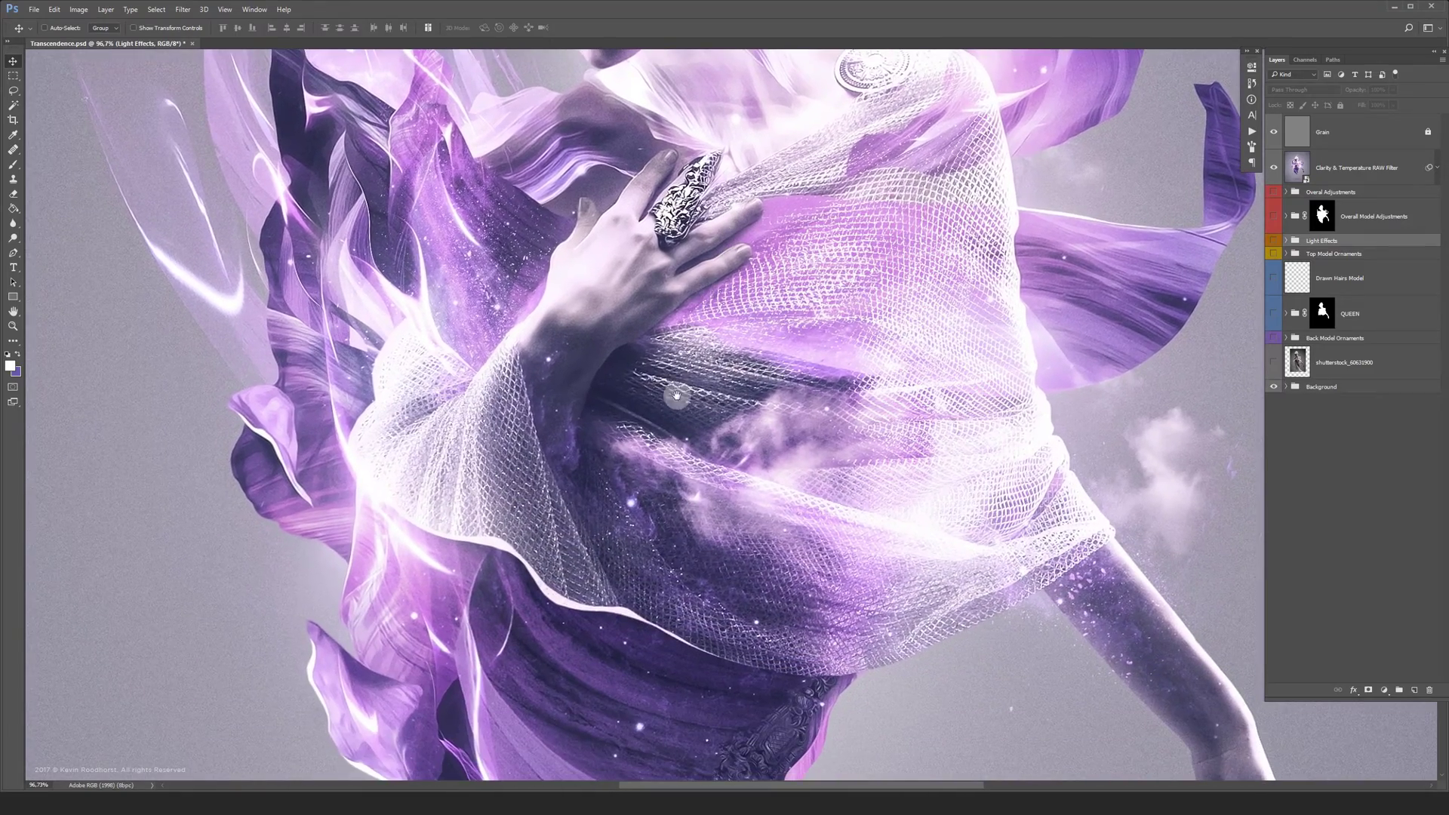
pyautogui.moveTo(689, 679); pyautogui.dragTo(670, 233)
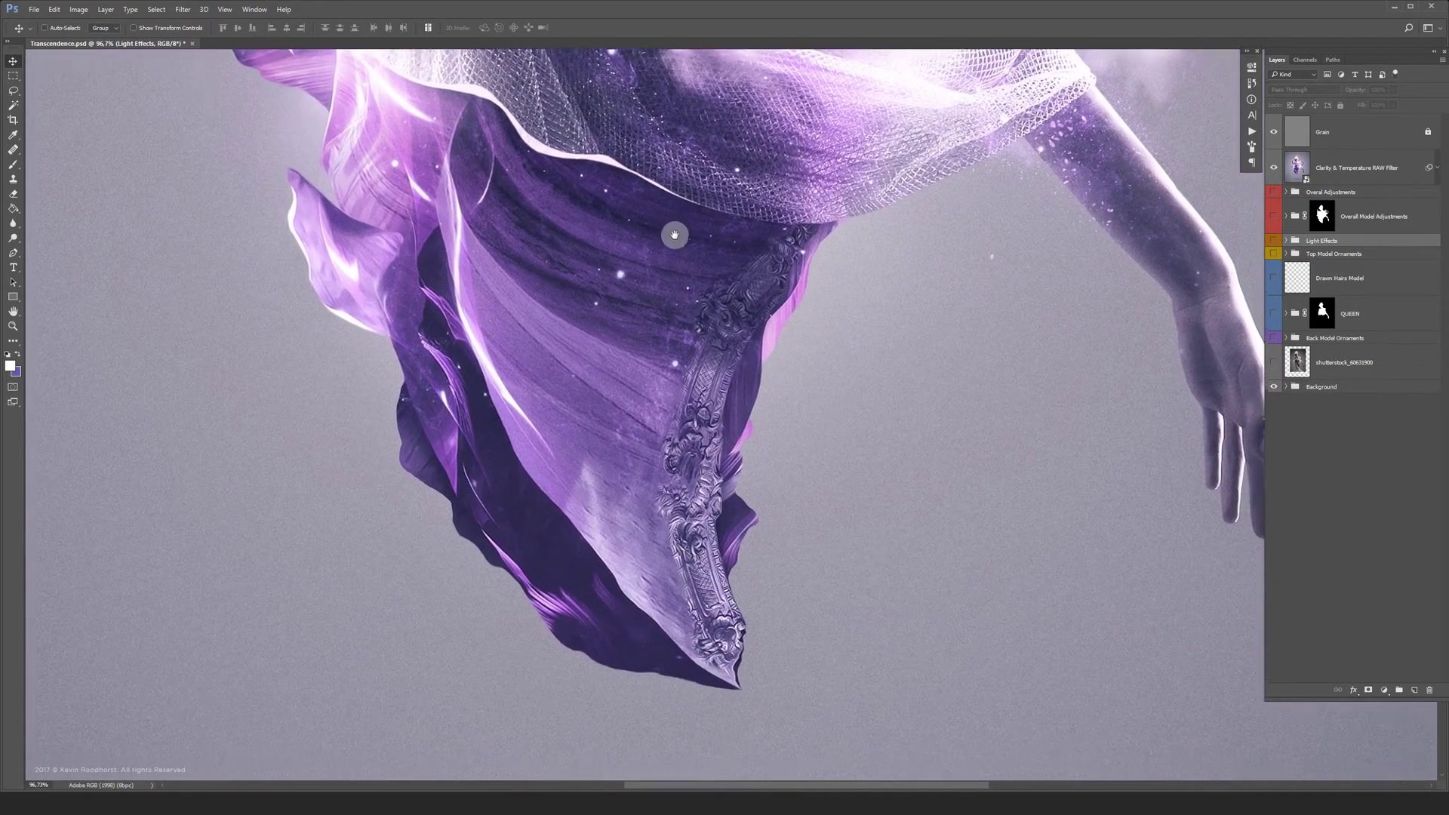
pyautogui.press('ctrl')
pyautogui.moveTo(808, 362); pyautogui.dragTo(747, 363)
pyautogui.moveTo(821, 243); pyautogui.dragTo(689, 517)
pyautogui.hotkey('ctrl', '0')
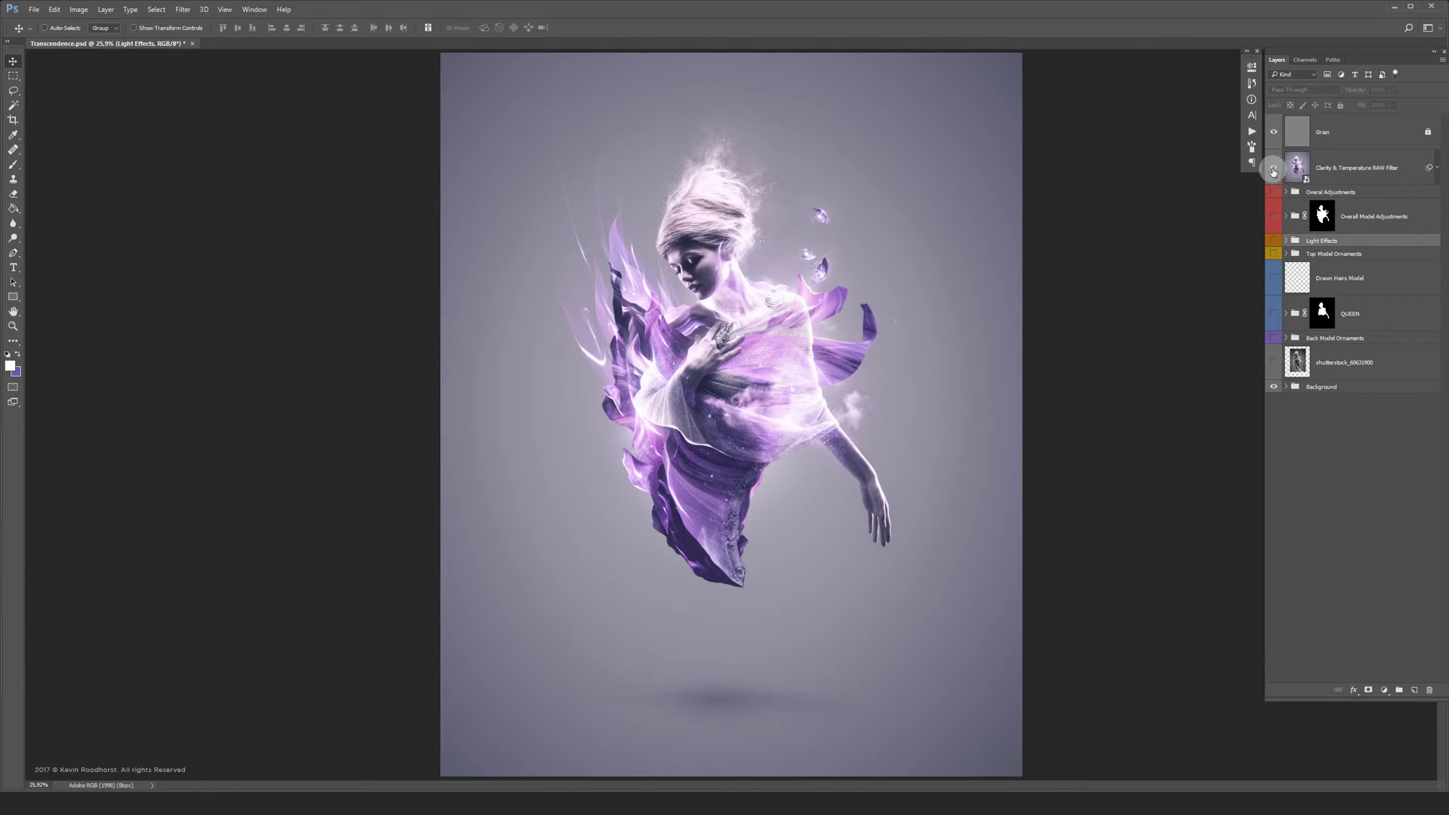
# Hide the Clarity & Temperature RAW Filter layer and briefly preview the original stock photo layer above the background
pyautogui.click(1274, 168)
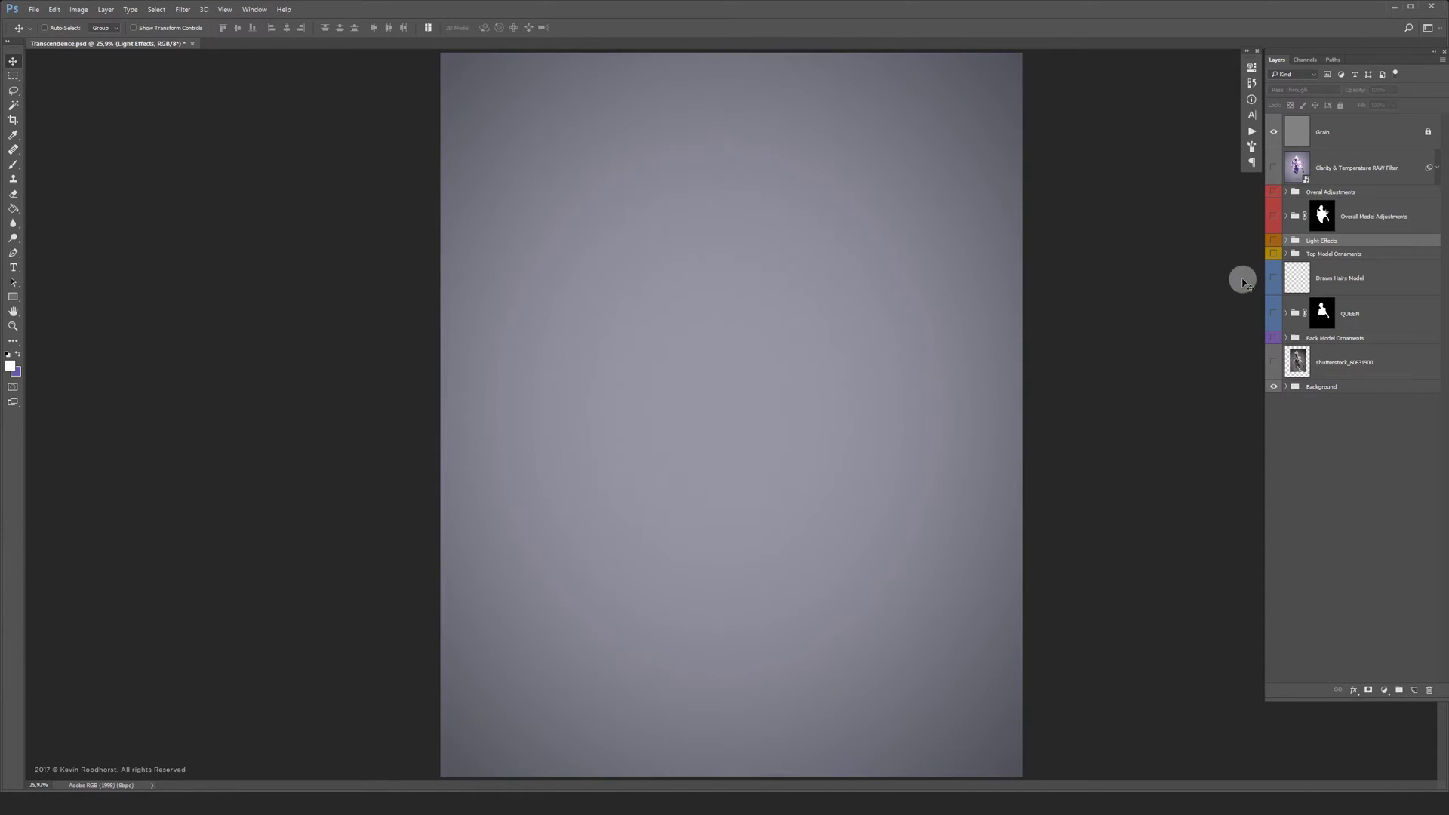
pyautogui.click(1273, 364)
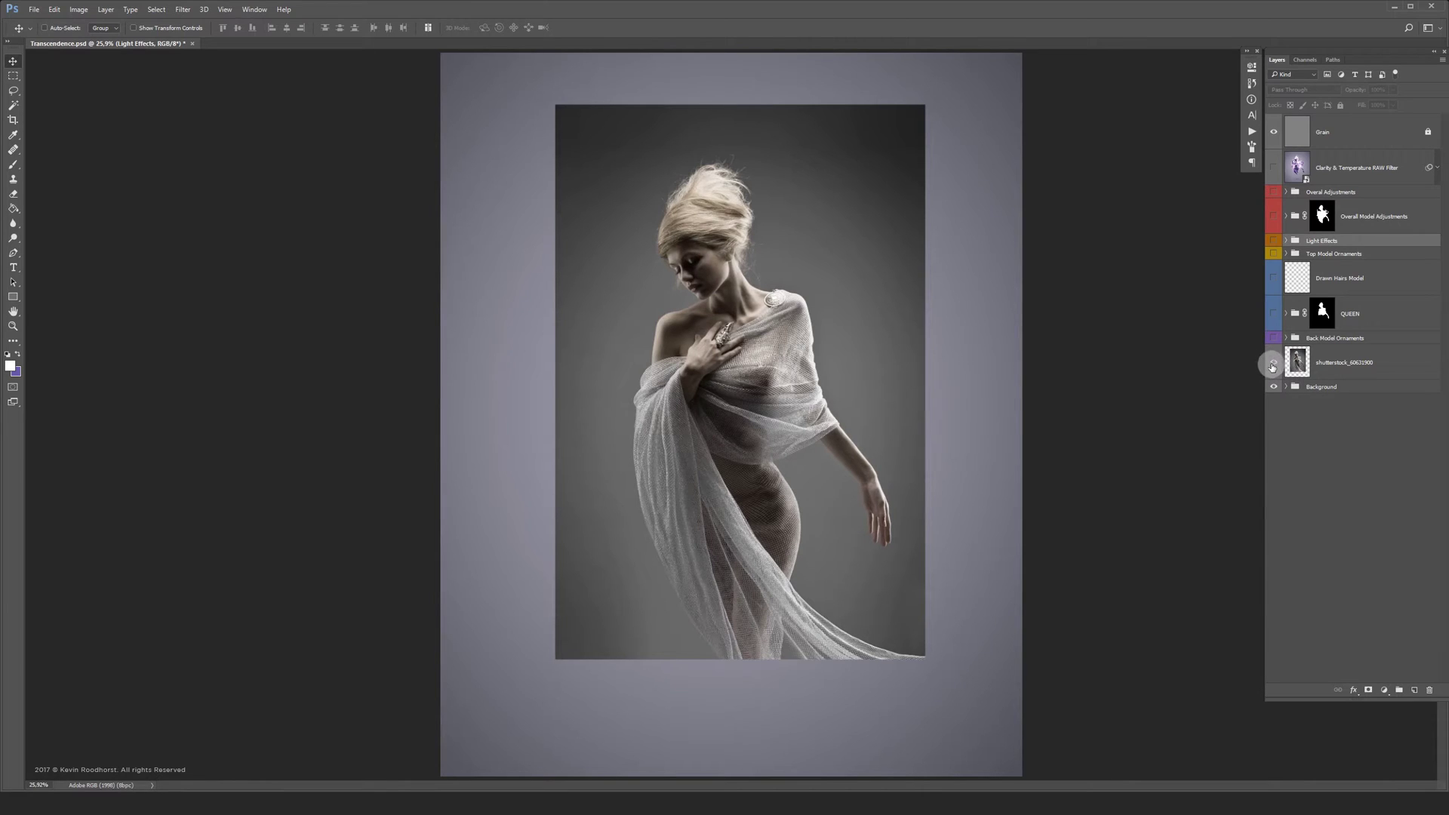
pyautogui.click(1274, 363)
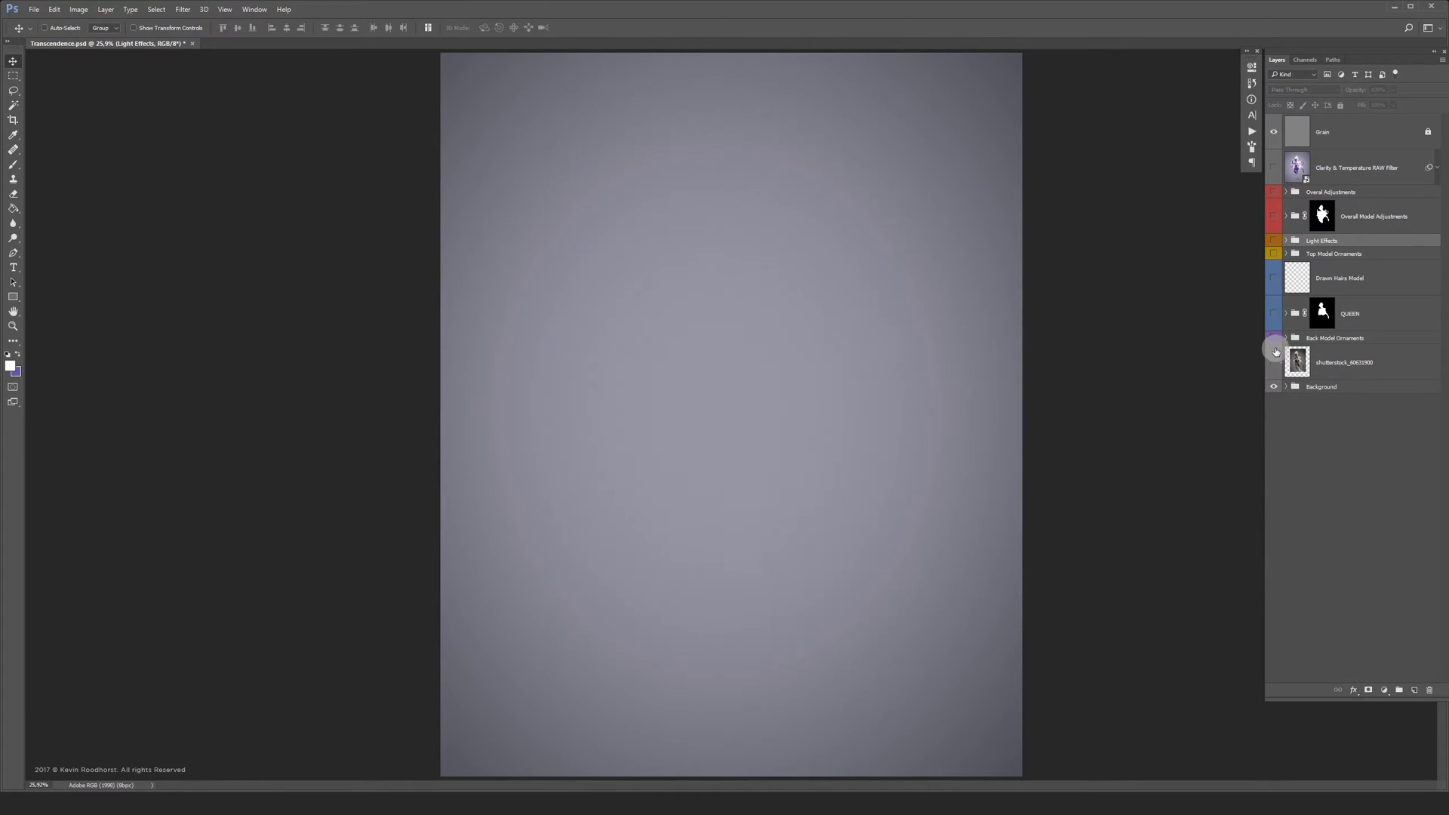
# Show the cut-out model's QUEEN group and make its nested Adjustments group visible
pyautogui.click(1273, 315)
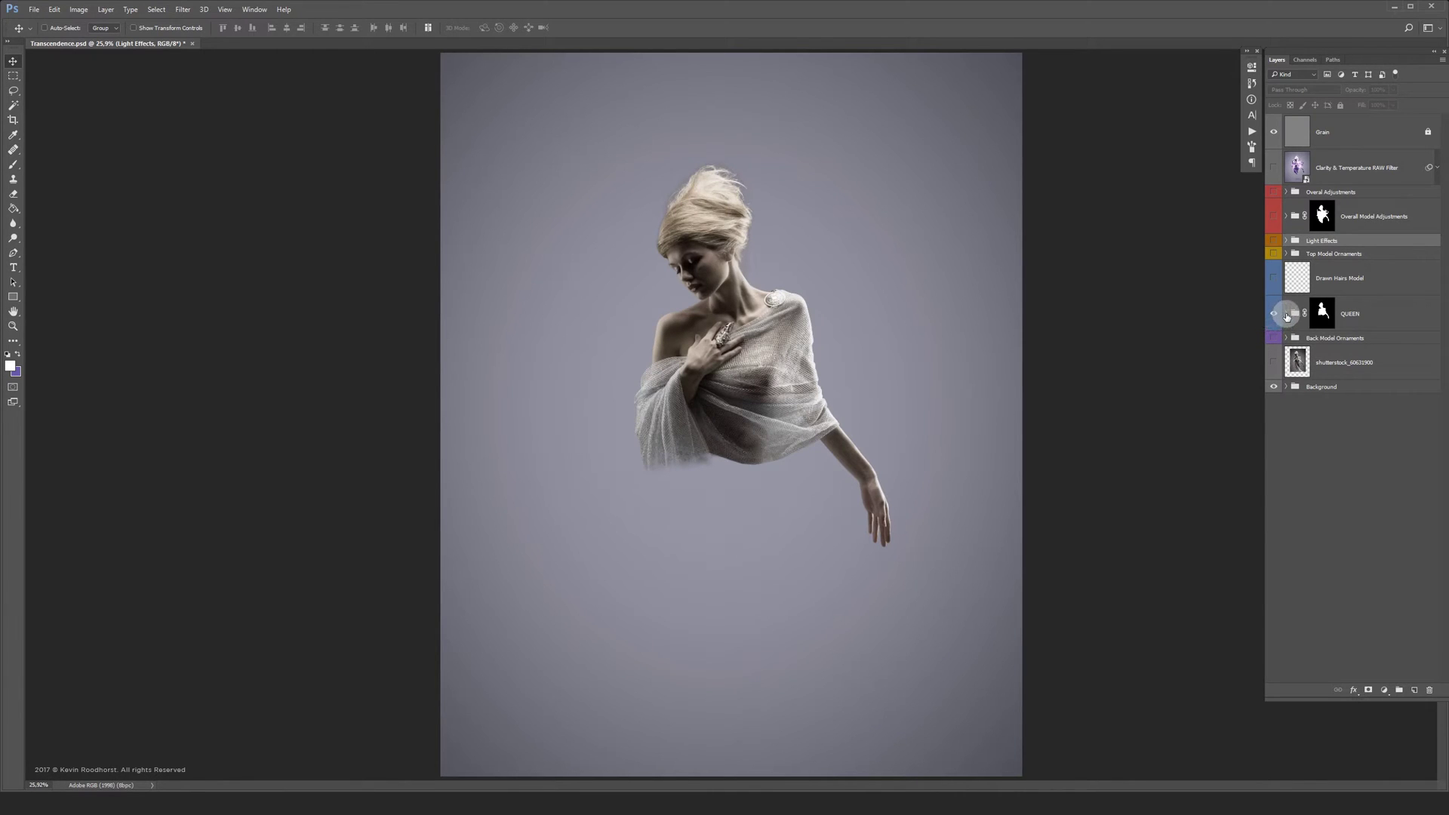
pyautogui.click(1286, 314)
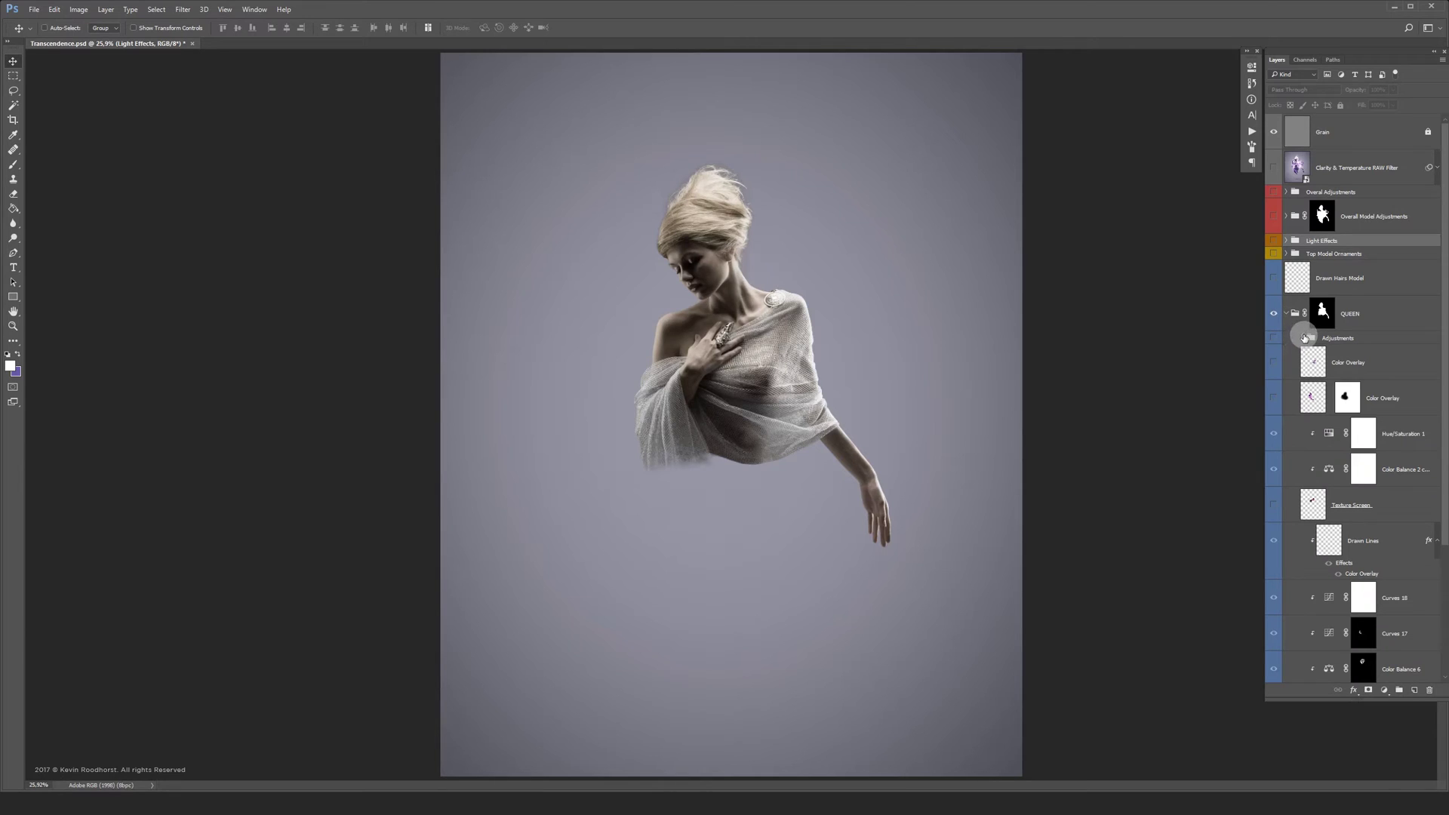
pyautogui.click(1302, 339)
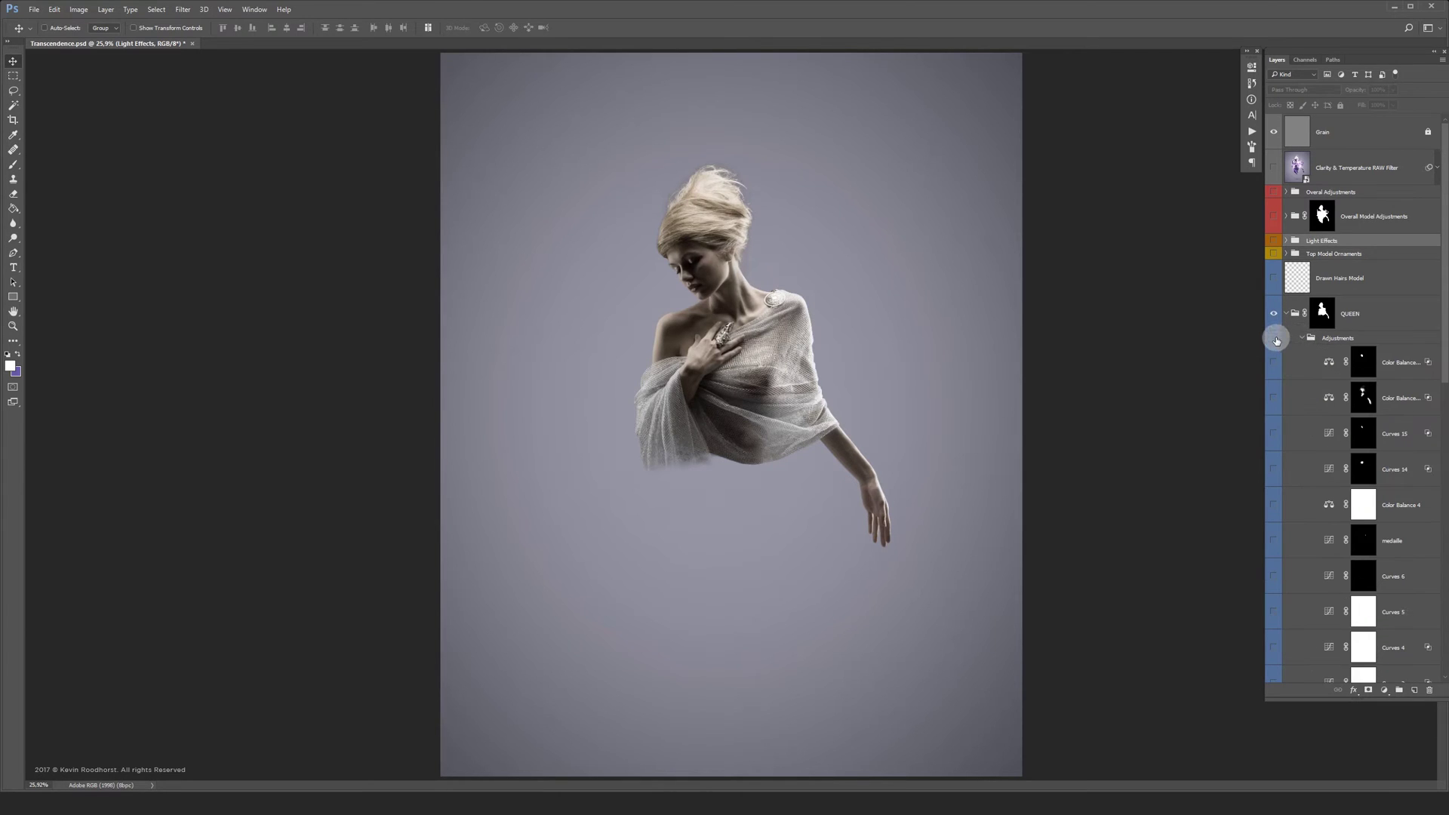
pyautogui.click(1274, 339)
# Show all the adjustment layers inside the Adjustments group, starting from Curves 1 upward, and collapse the Adjustments and QUEEN groups
pyautogui.moveTo(1438, 273); pyautogui.dragTo(1437, 349)
pyautogui.click(1273, 618)
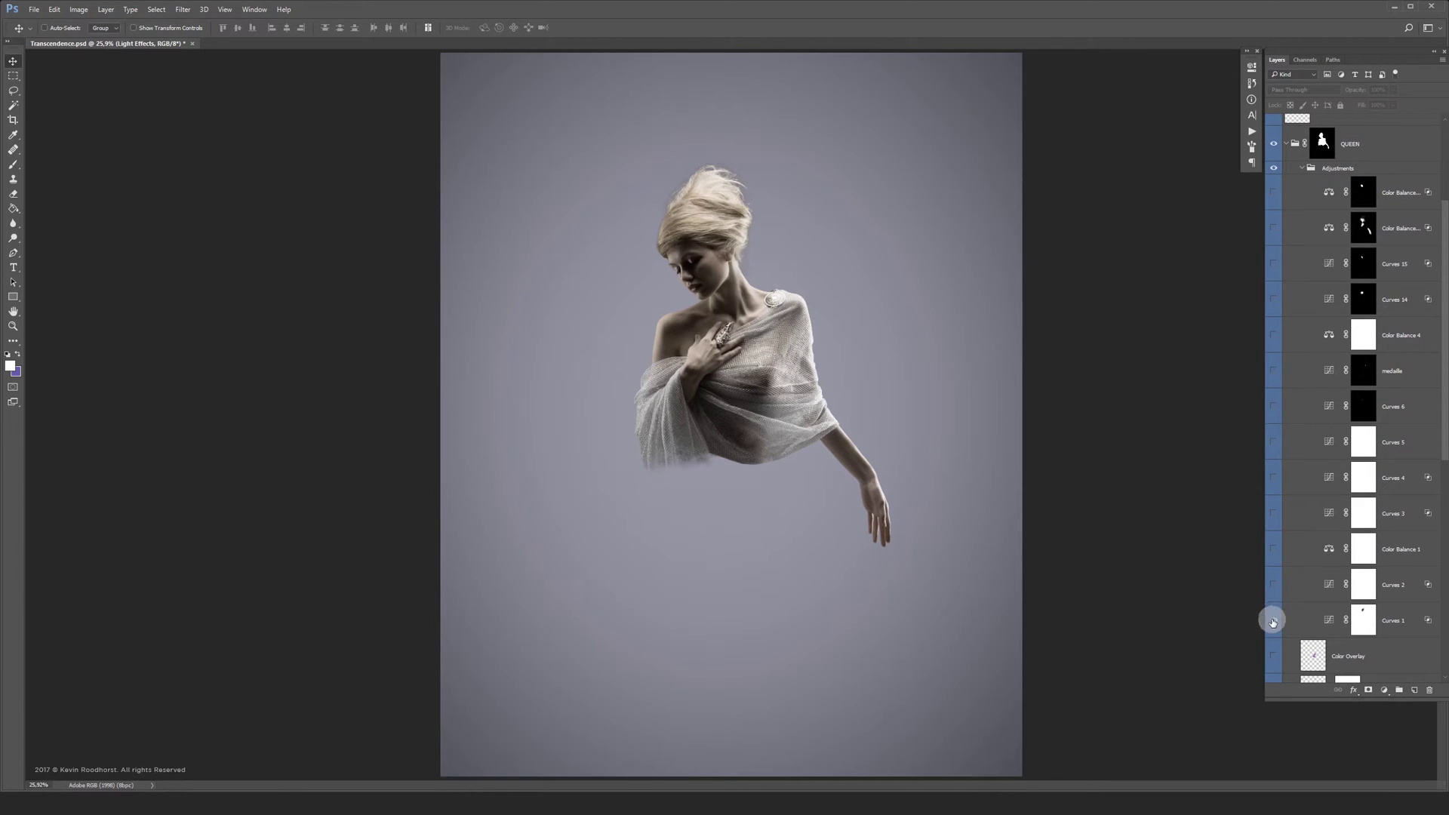
pyautogui.click(1274, 587)
pyautogui.click(1275, 552)
pyautogui.moveTo(1275, 553); pyautogui.dragTo(1275, 338)
pyautogui.moveTo(1266, 275); pyautogui.dragTo(1304, 180)
pyautogui.click(1302, 168)
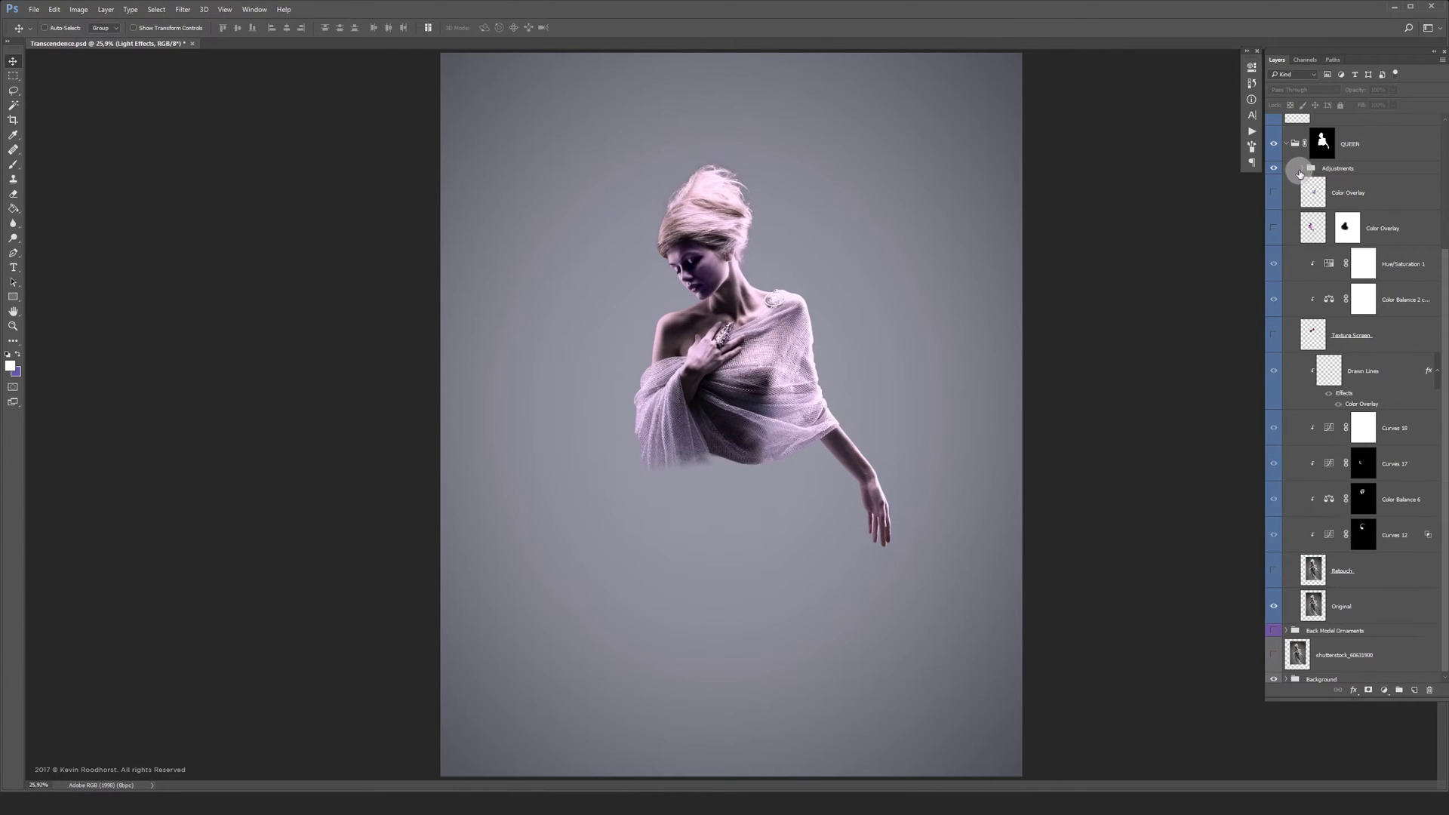
pyautogui.scroll(4, 1446, 309)
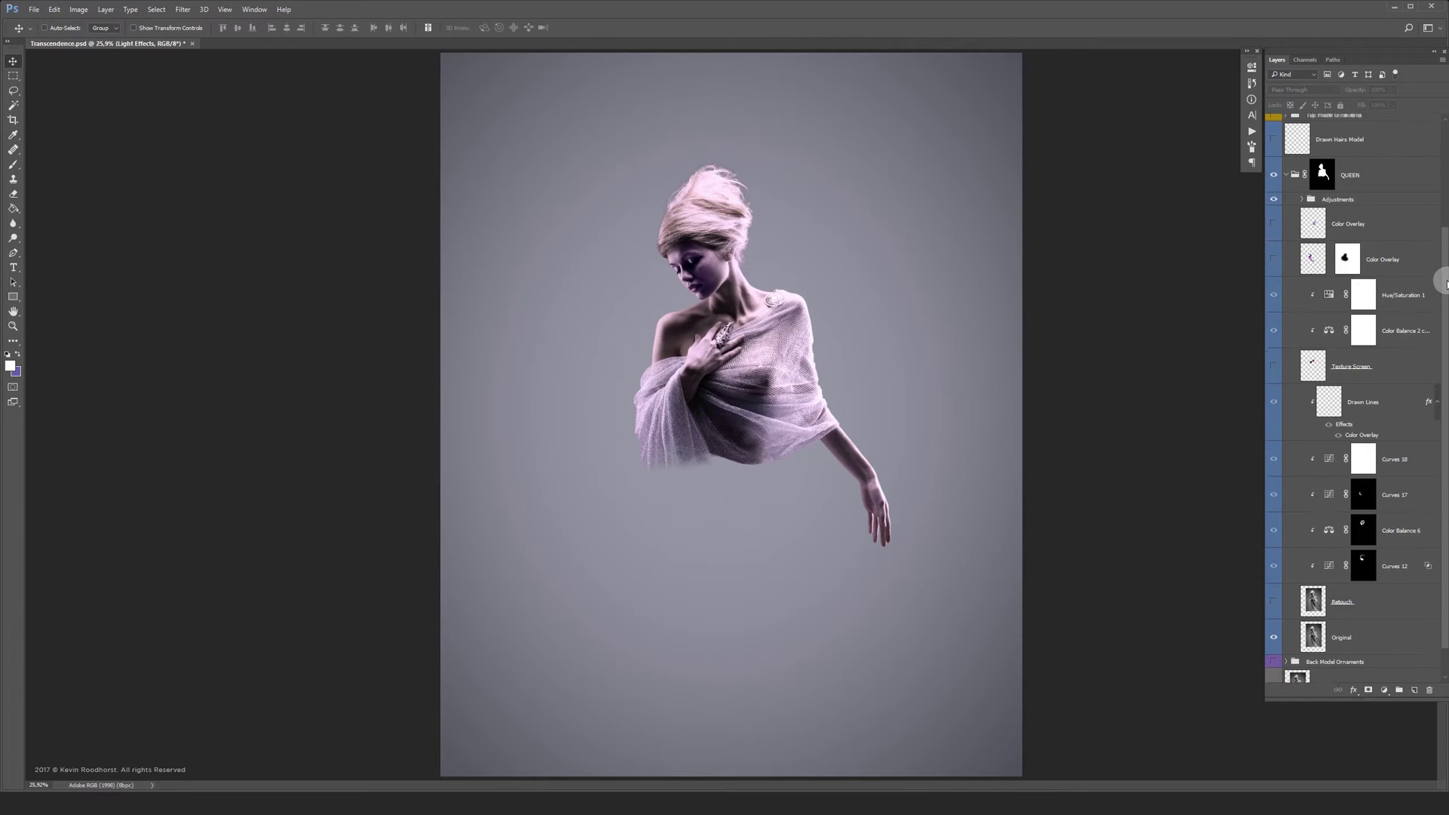
pyautogui.click(1287, 295)
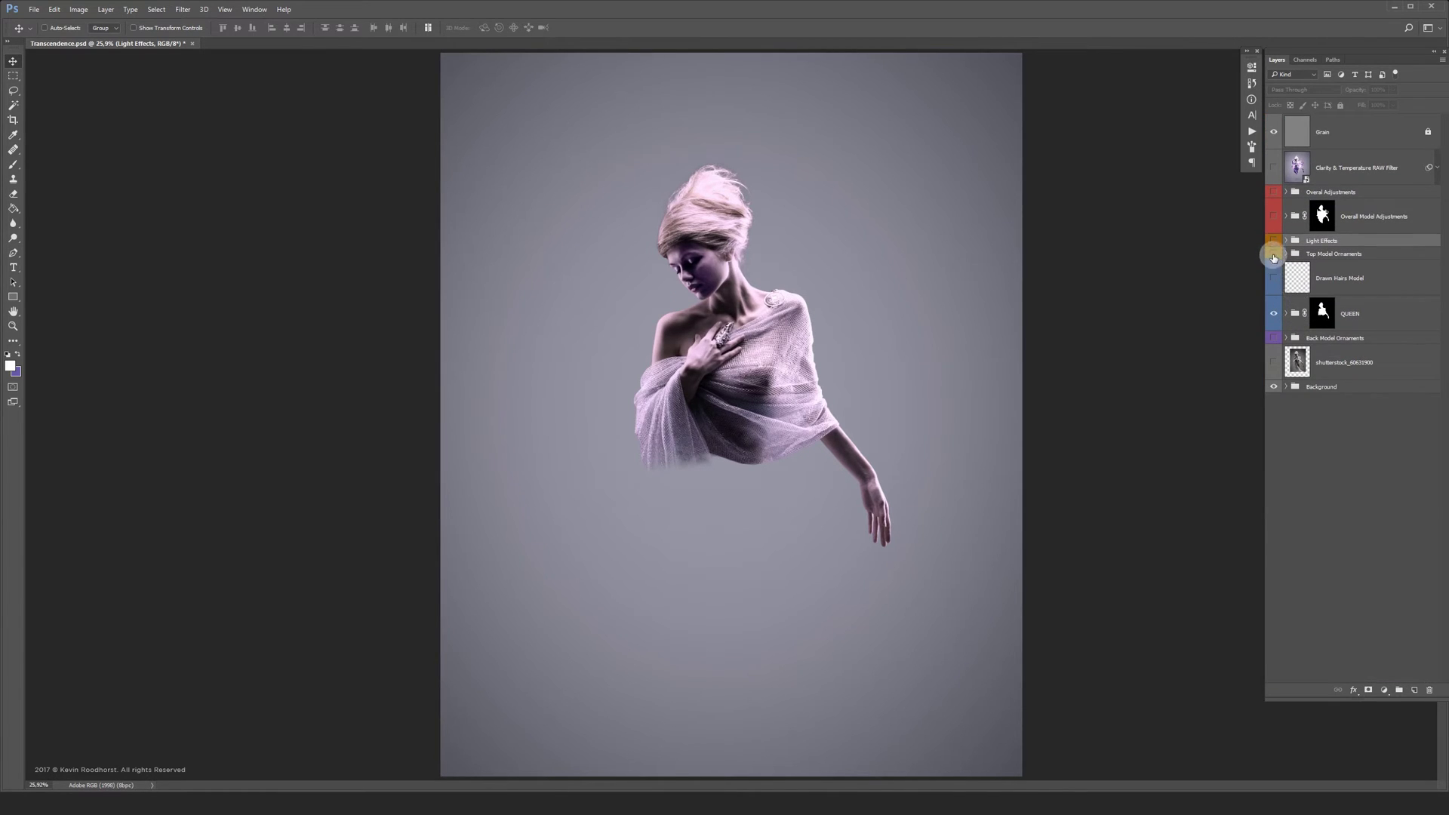
# Open and show the Top Model Ornaments group and reveal its Mirror Bottom layer, comparing the model with and without it
pyautogui.click(1286, 255)
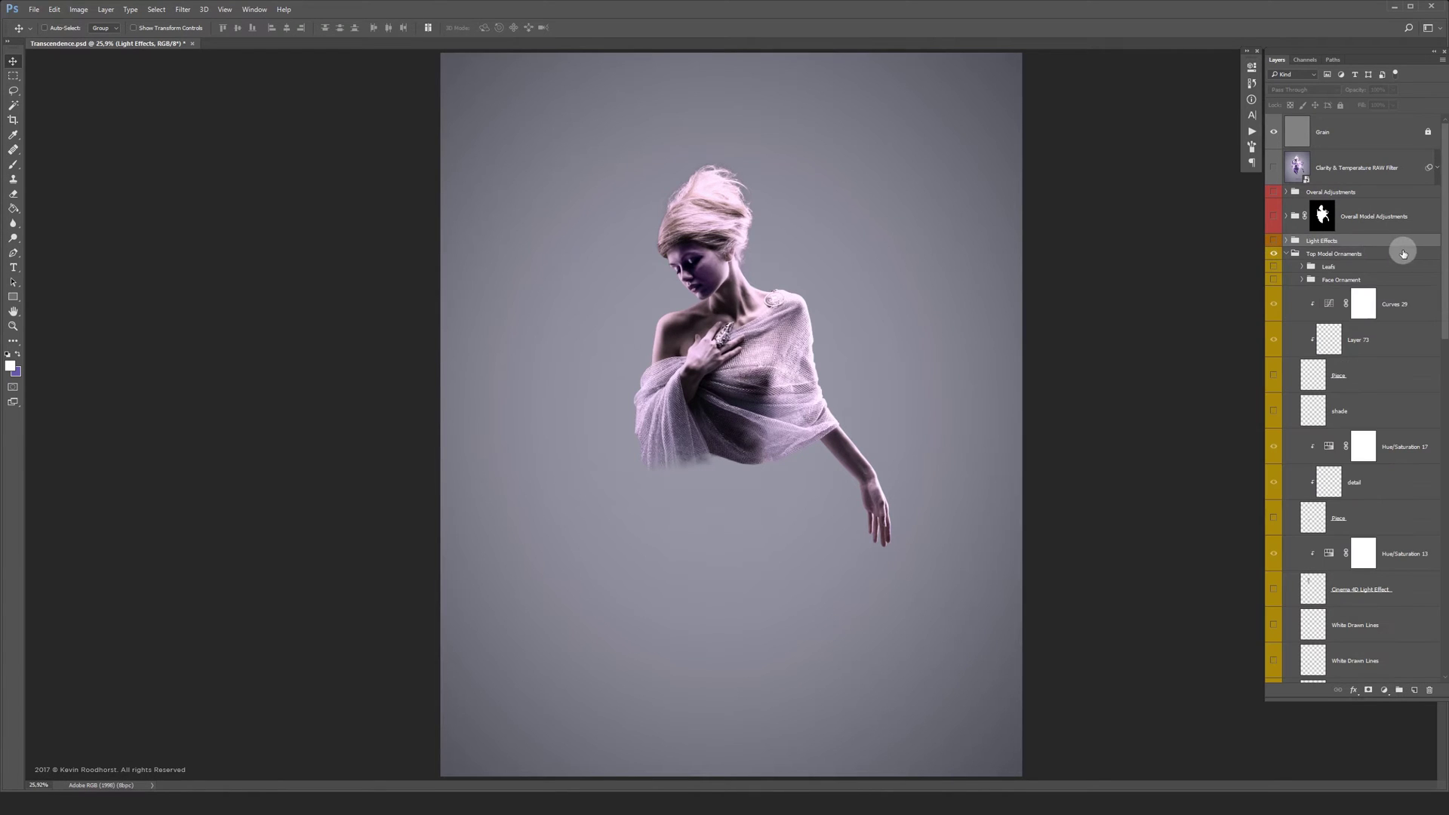
pyautogui.moveTo(1438, 249); pyautogui.dragTo(1427, 528)
pyautogui.click(1274, 424)
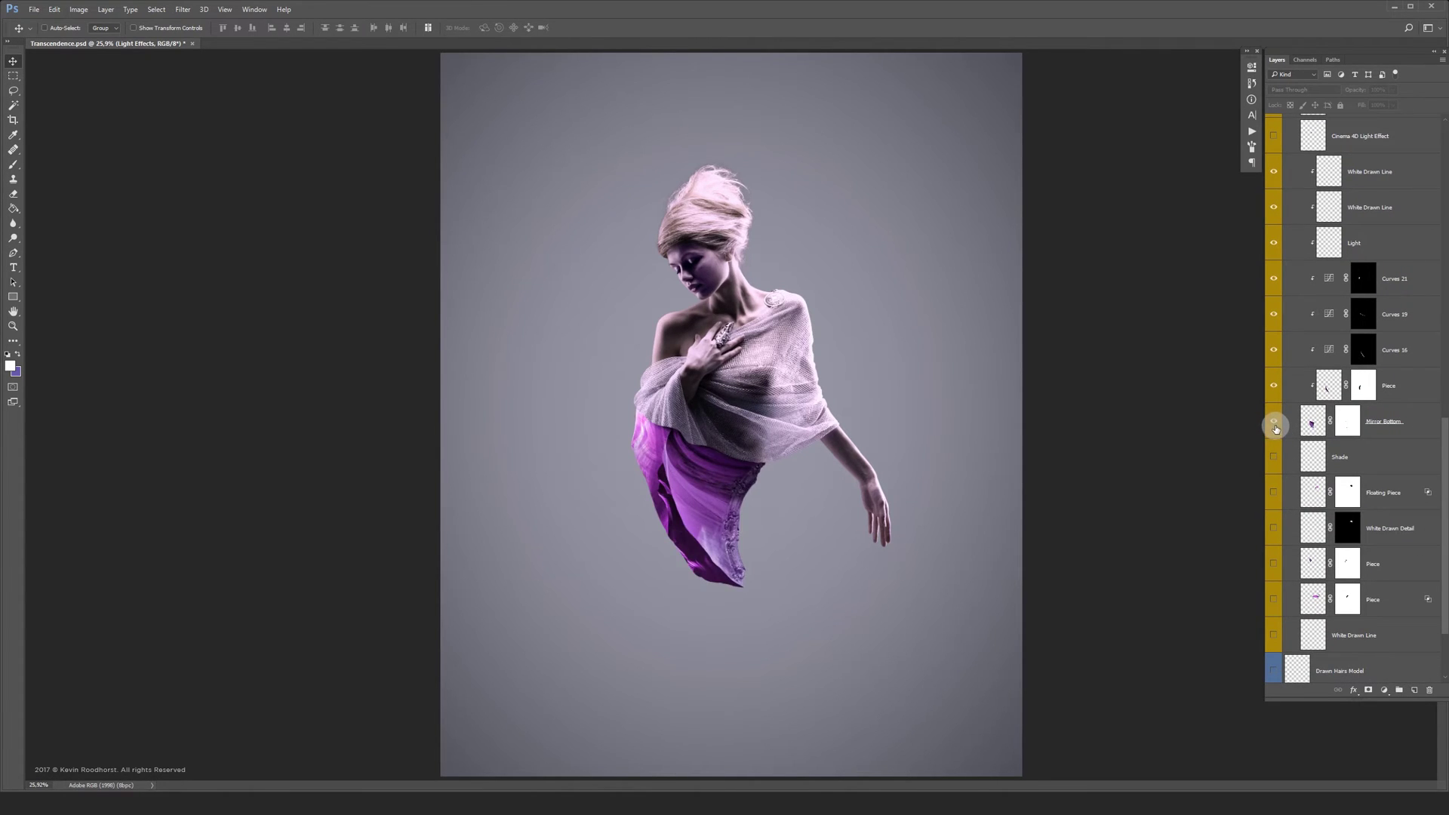
pyautogui.click(1274, 424)
pyautogui.click(1275, 424)
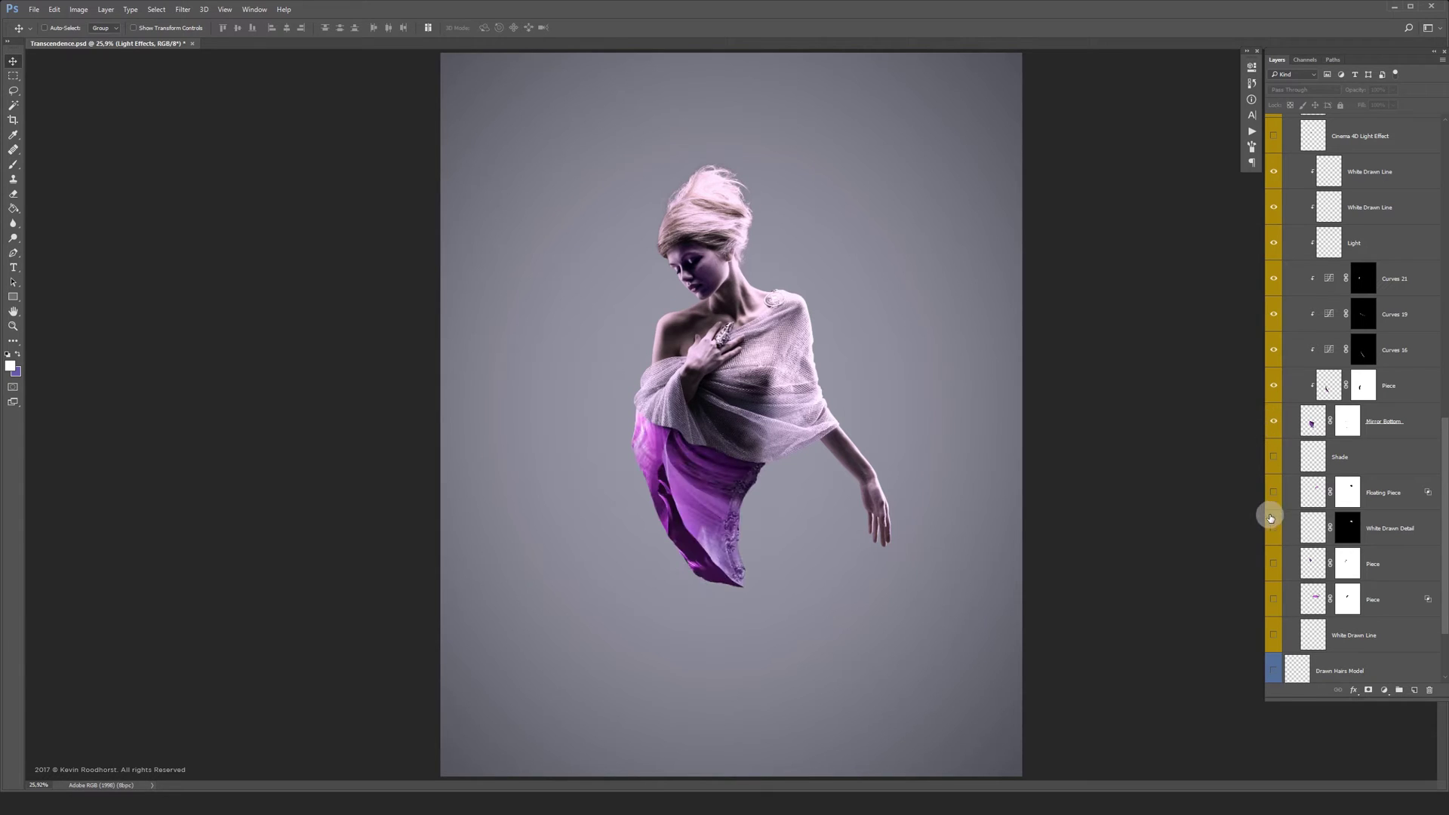
# Show the two lower Piece layers, Floating Piece, White Drawn Line, White Drawn Detail and Shade in the Top Model Ornaments group
pyautogui.click(1274, 600)
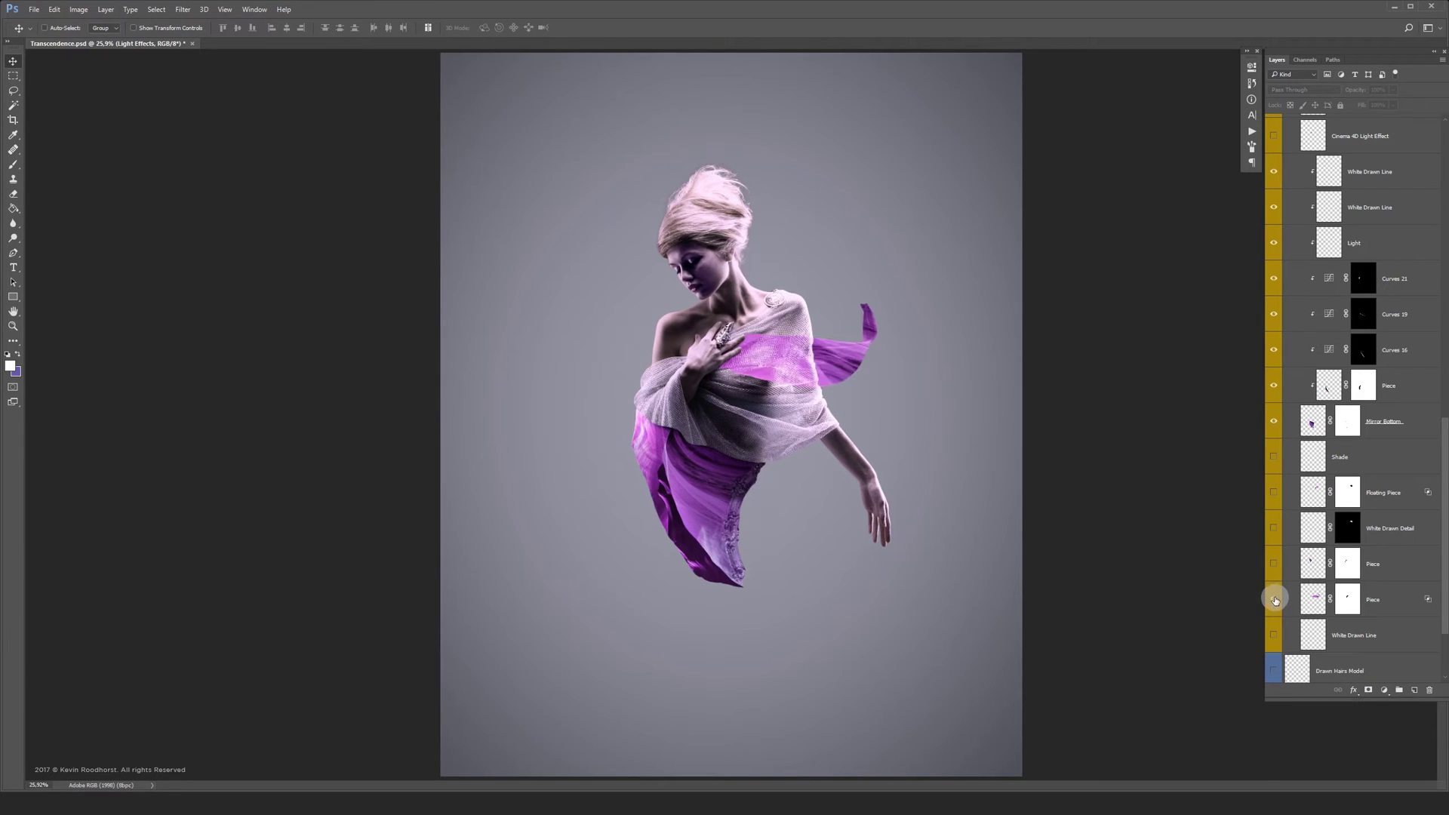
pyautogui.click(1274, 564)
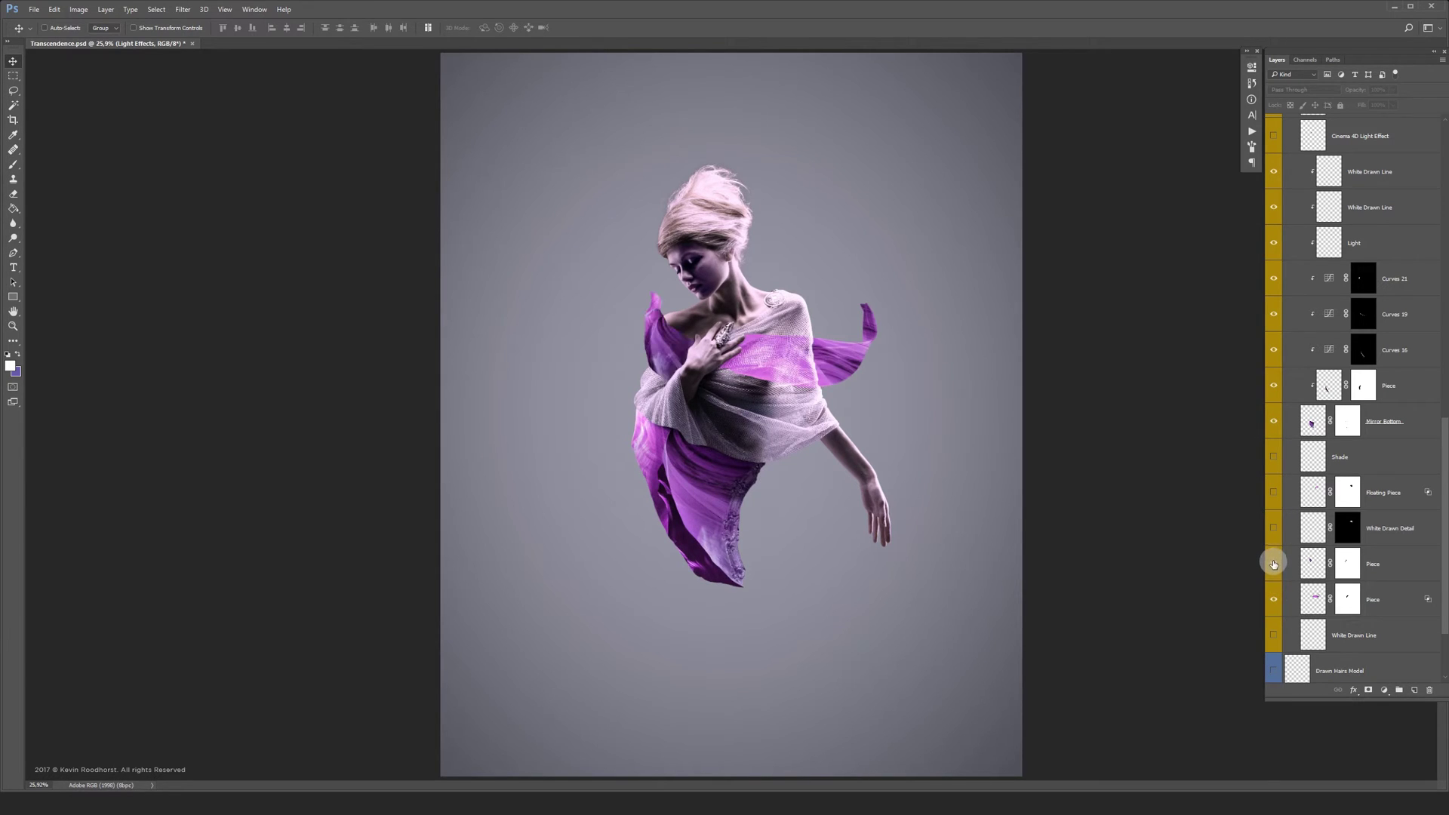
pyautogui.click(1274, 492)
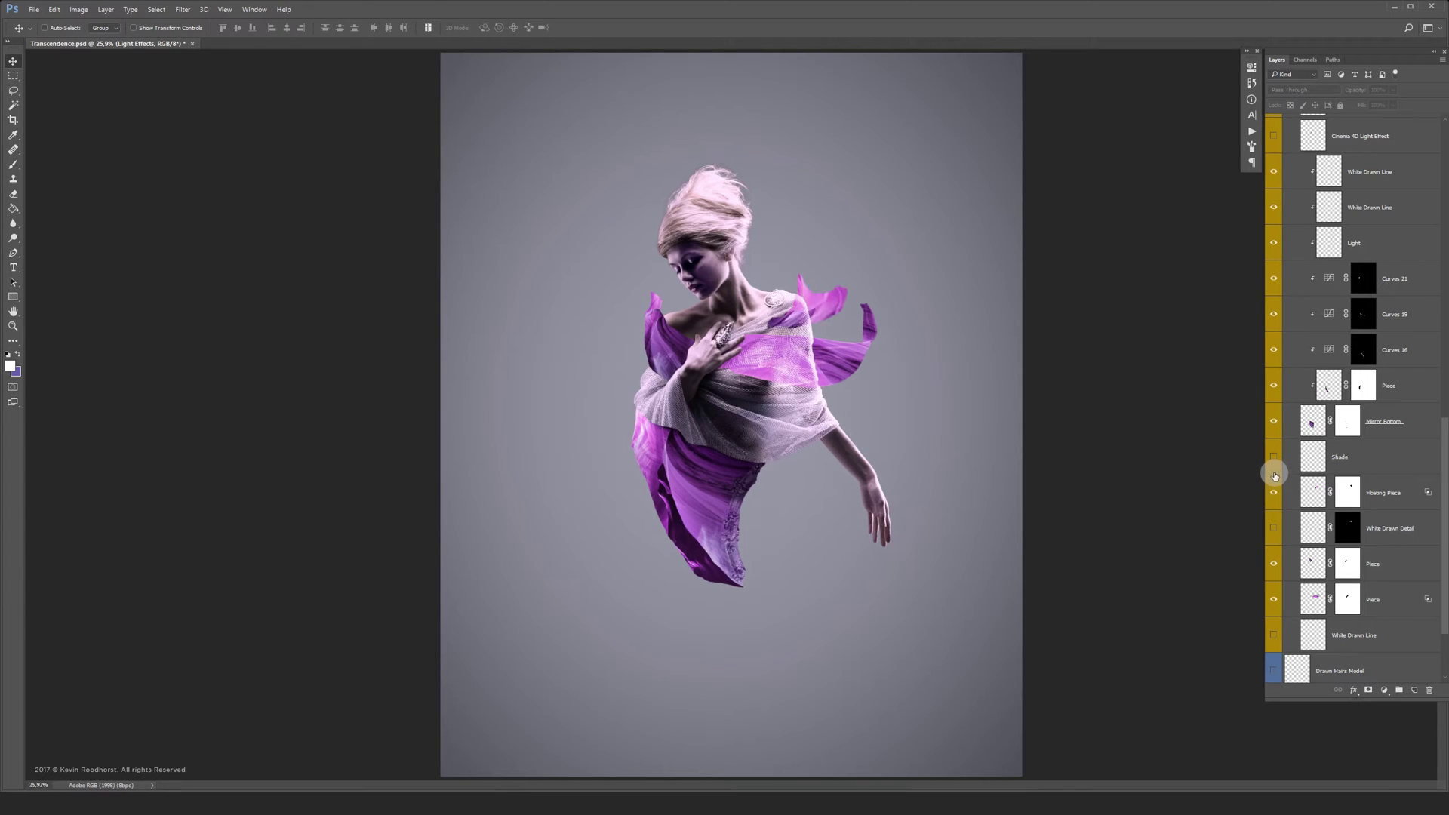
pyautogui.click(1274, 635)
pyautogui.click(1275, 529)
pyautogui.click(1273, 458)
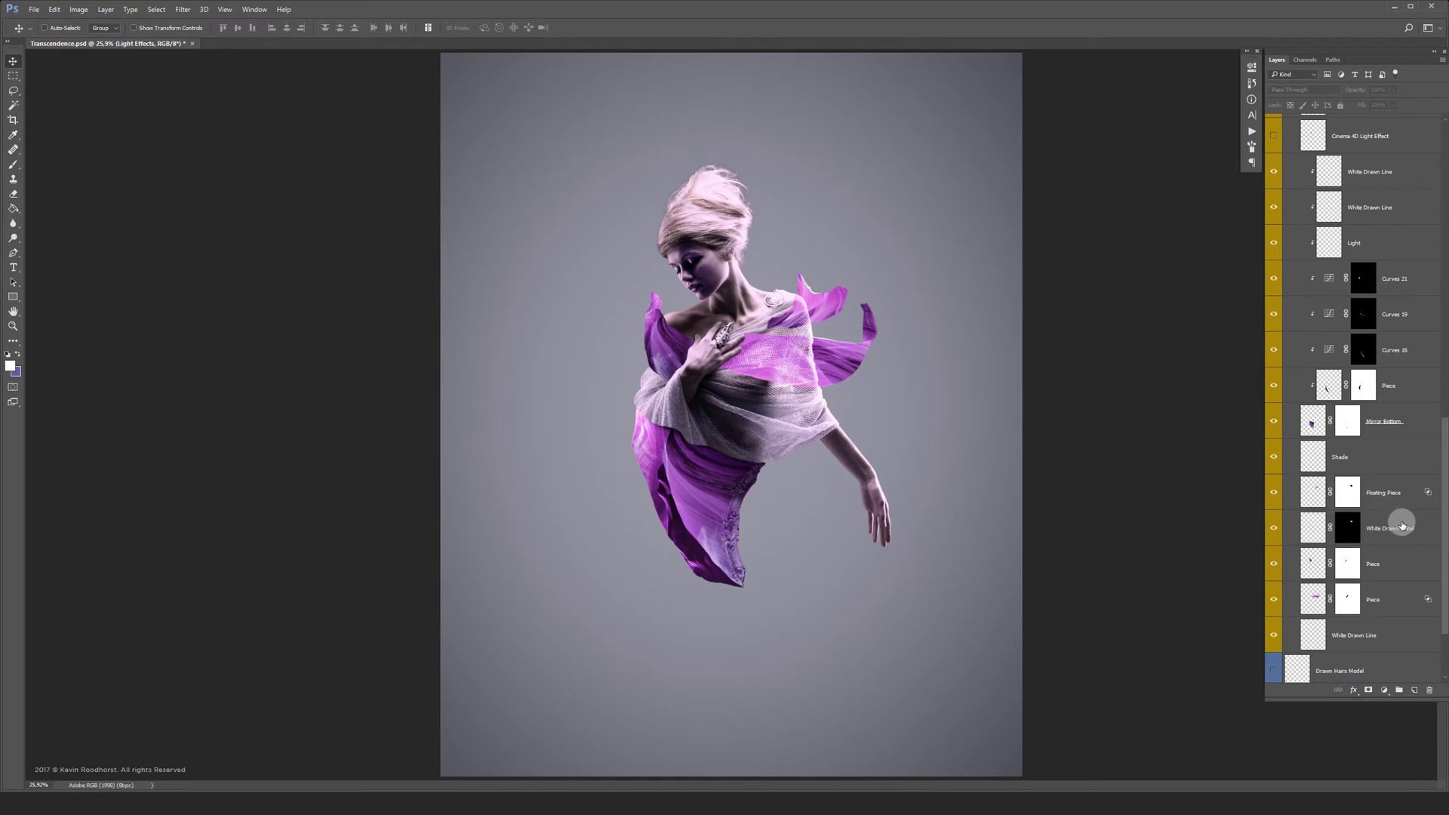
# Show the lower Cinema 4D Light Effect layer, the three Smoke layers and the Stardust layers above it
pyautogui.moveTo(1444, 530); pyautogui.dragTo(1417, 376)
pyautogui.click(1274, 546)
pyautogui.click(1274, 511)
pyautogui.click(1275, 476)
pyautogui.click(1274, 439)
pyautogui.click(1276, 404)
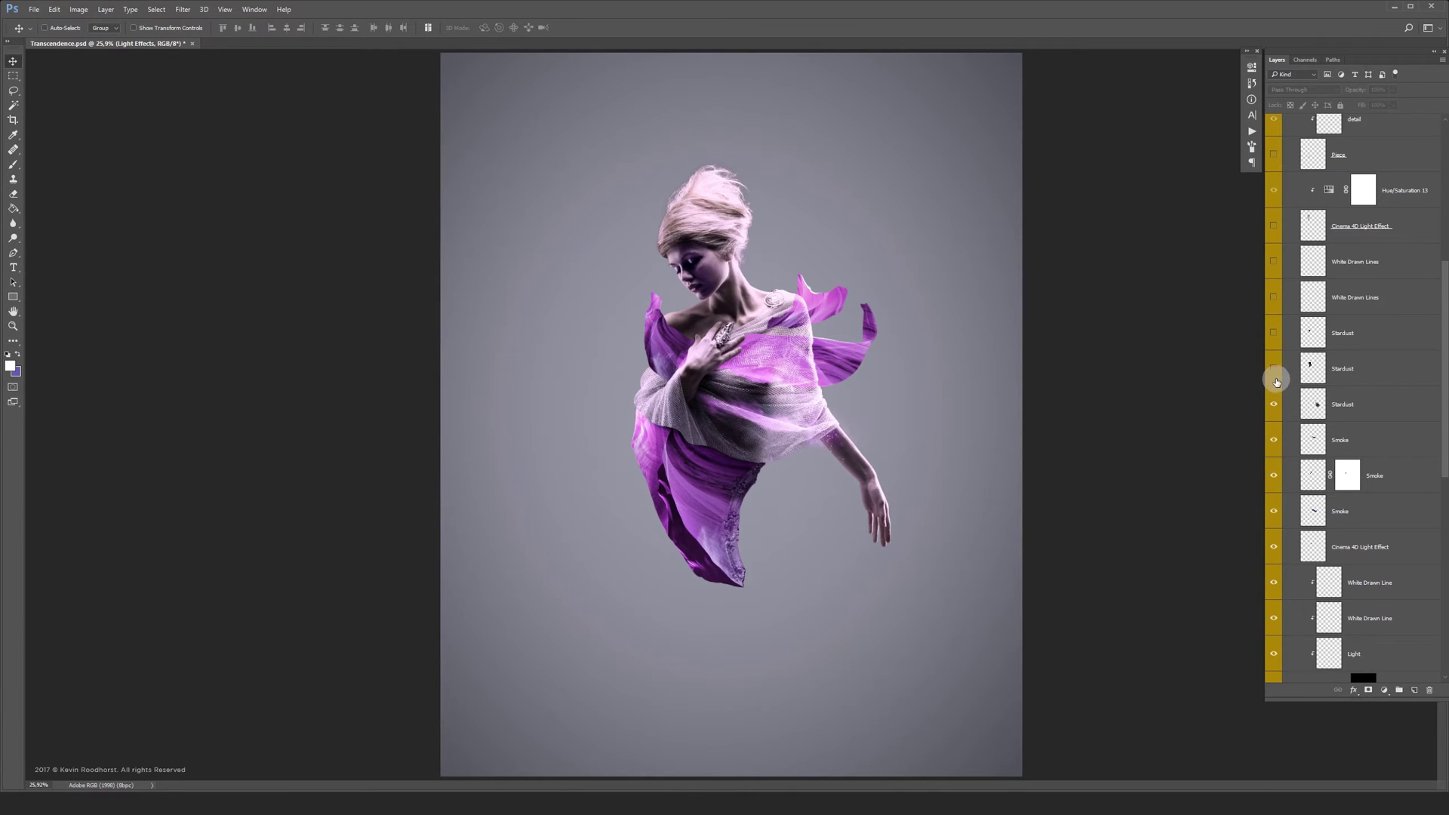
pyautogui.click(1273, 370)
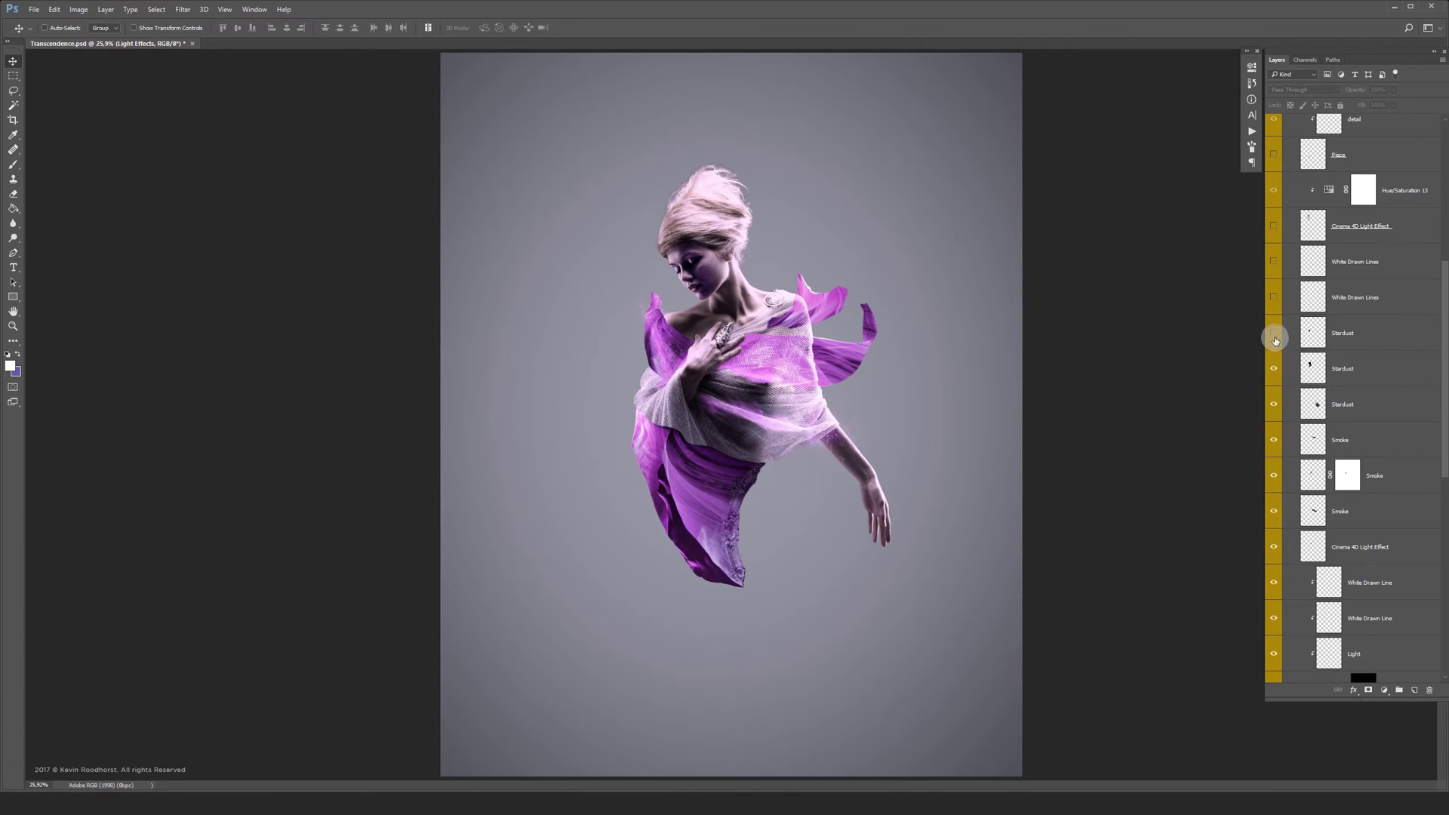
# Show the two White Drawn Lines layers, the upper Cinema 4D Light Effect, the remaining Piece layers and the lowercase shade layer
pyautogui.click(1275, 296)
pyautogui.click(1274, 261)
pyautogui.click(1273, 228)
pyautogui.click(1274, 154)
pyautogui.moveTo(1443, 311); pyautogui.dragTo(1440, 194)
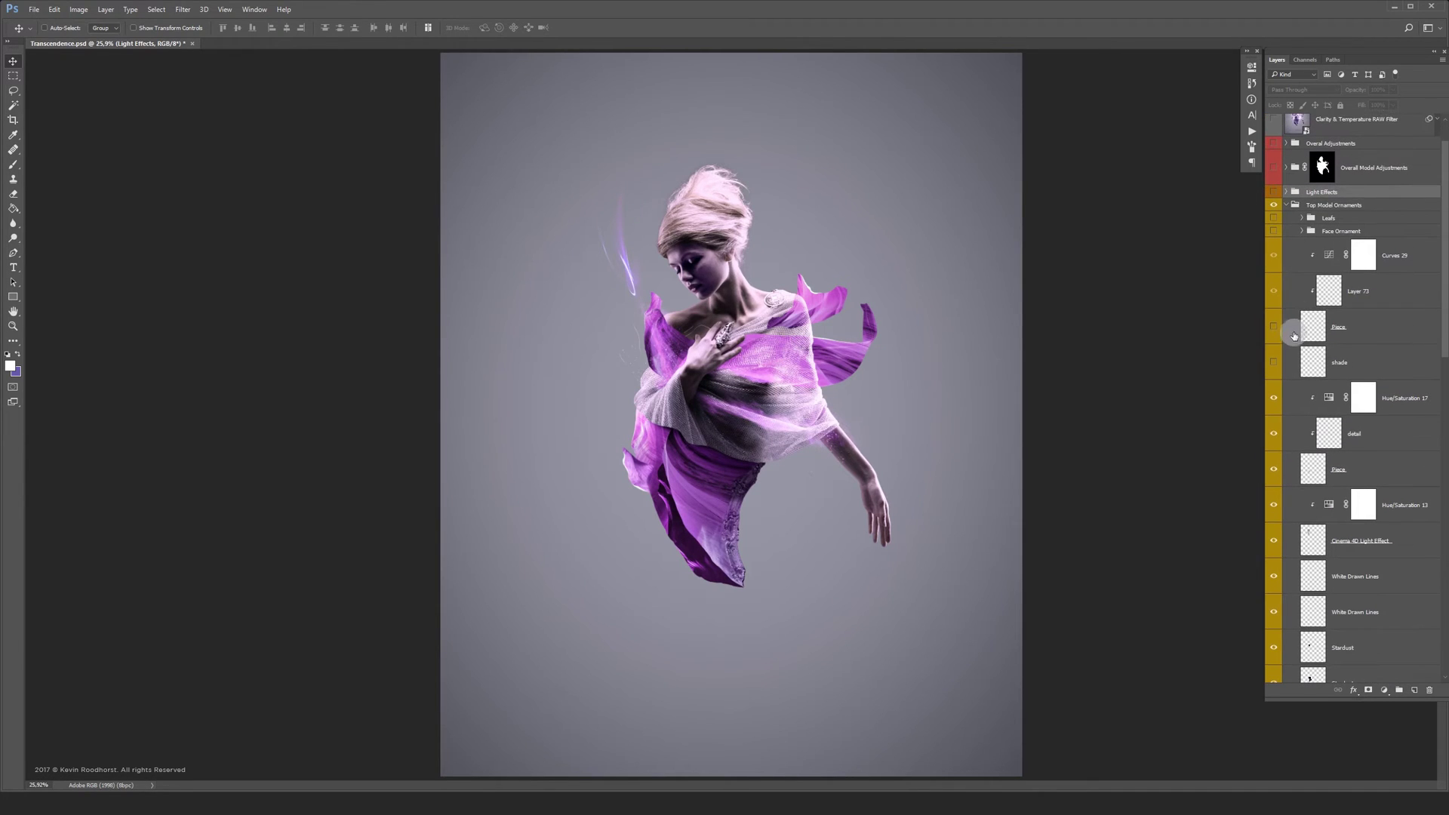
pyautogui.click(1277, 359)
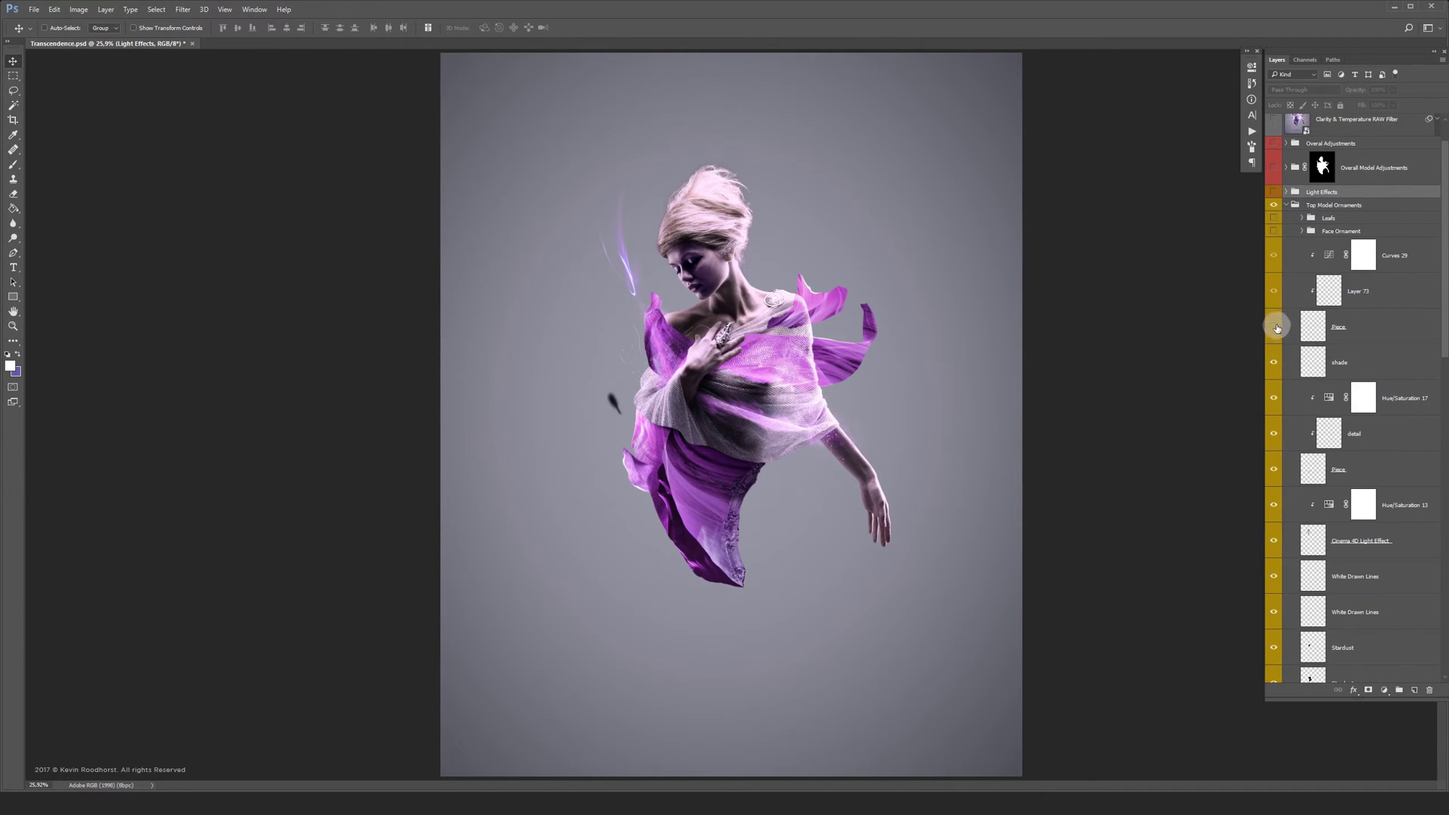
# Show the Face Ornament group, toggle its light effect layers and the whole group to compare the face, and leave it visible and collapsed
pyautogui.click(1302, 232)
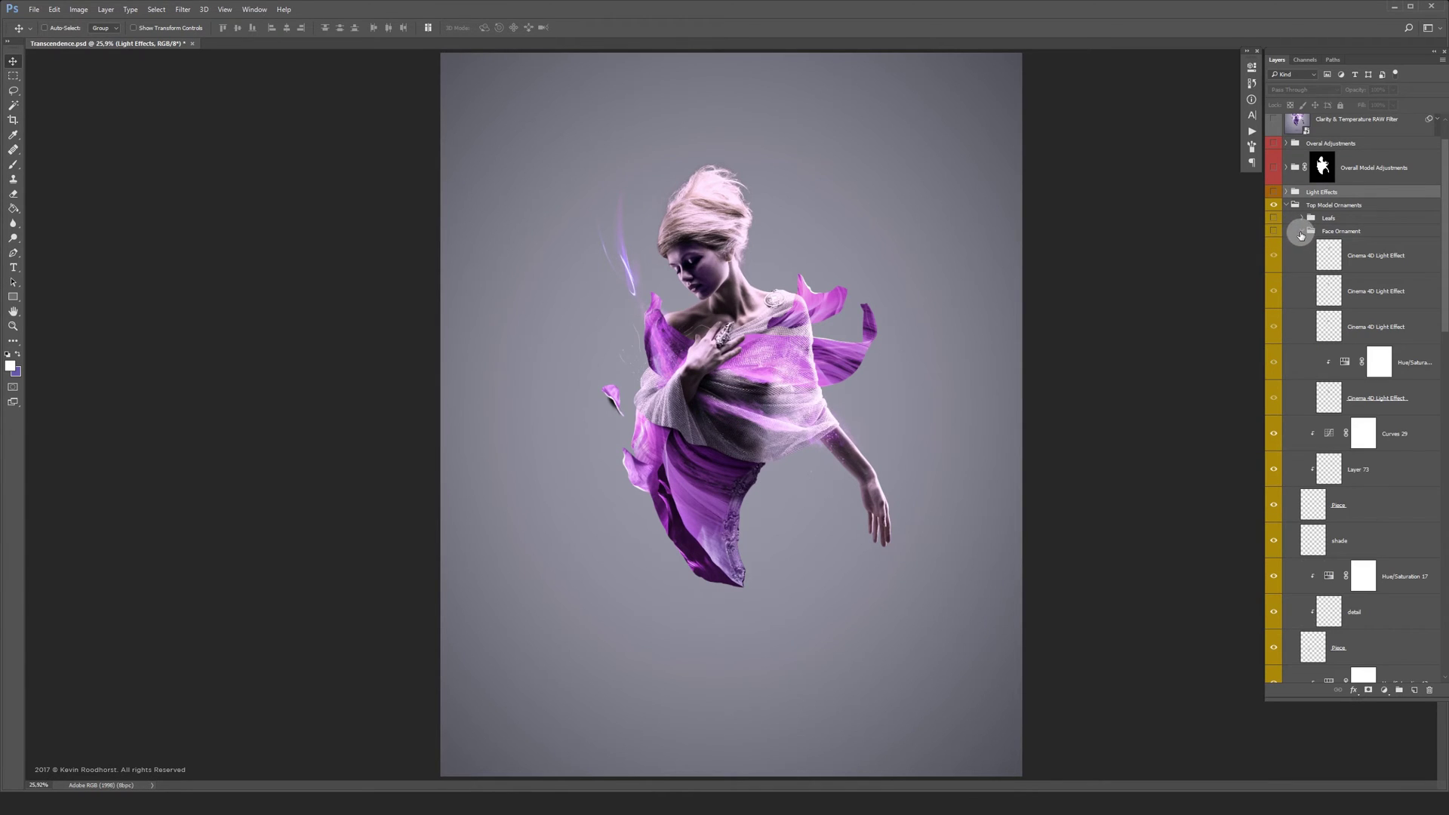
pyautogui.click(1273, 234)
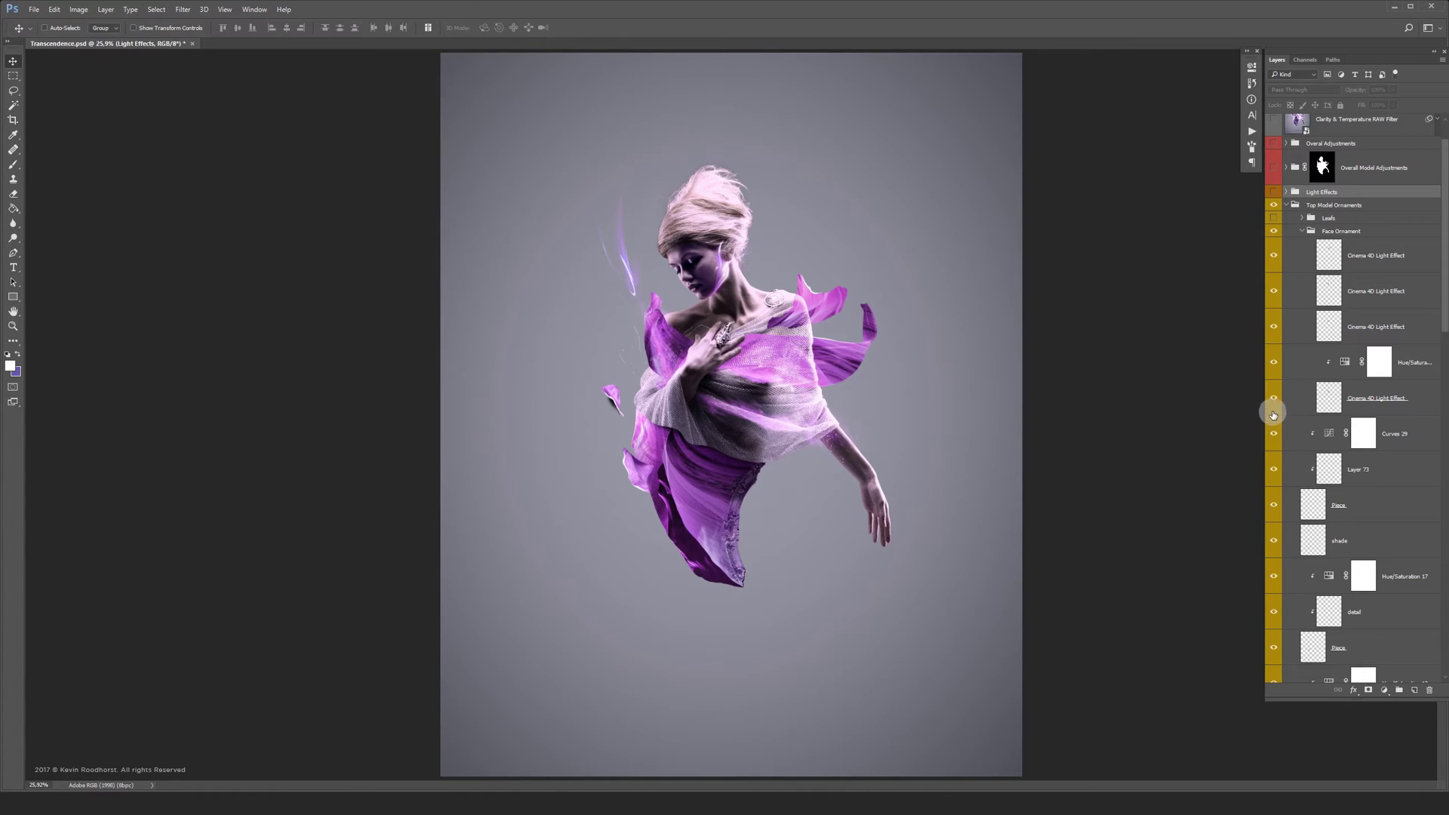
pyautogui.click(1274, 362)
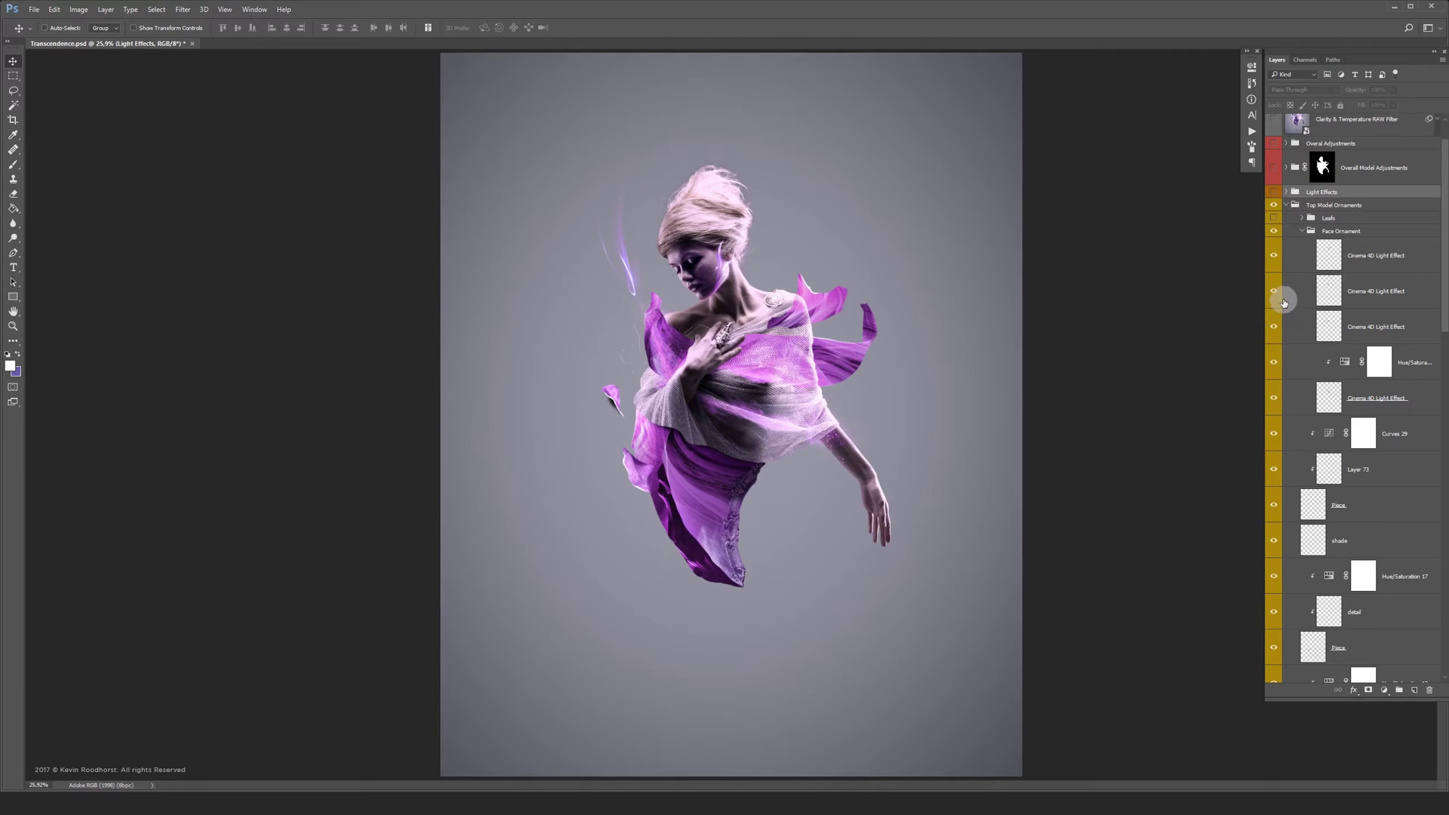
pyautogui.click(1274, 291)
pyautogui.click(1274, 291)
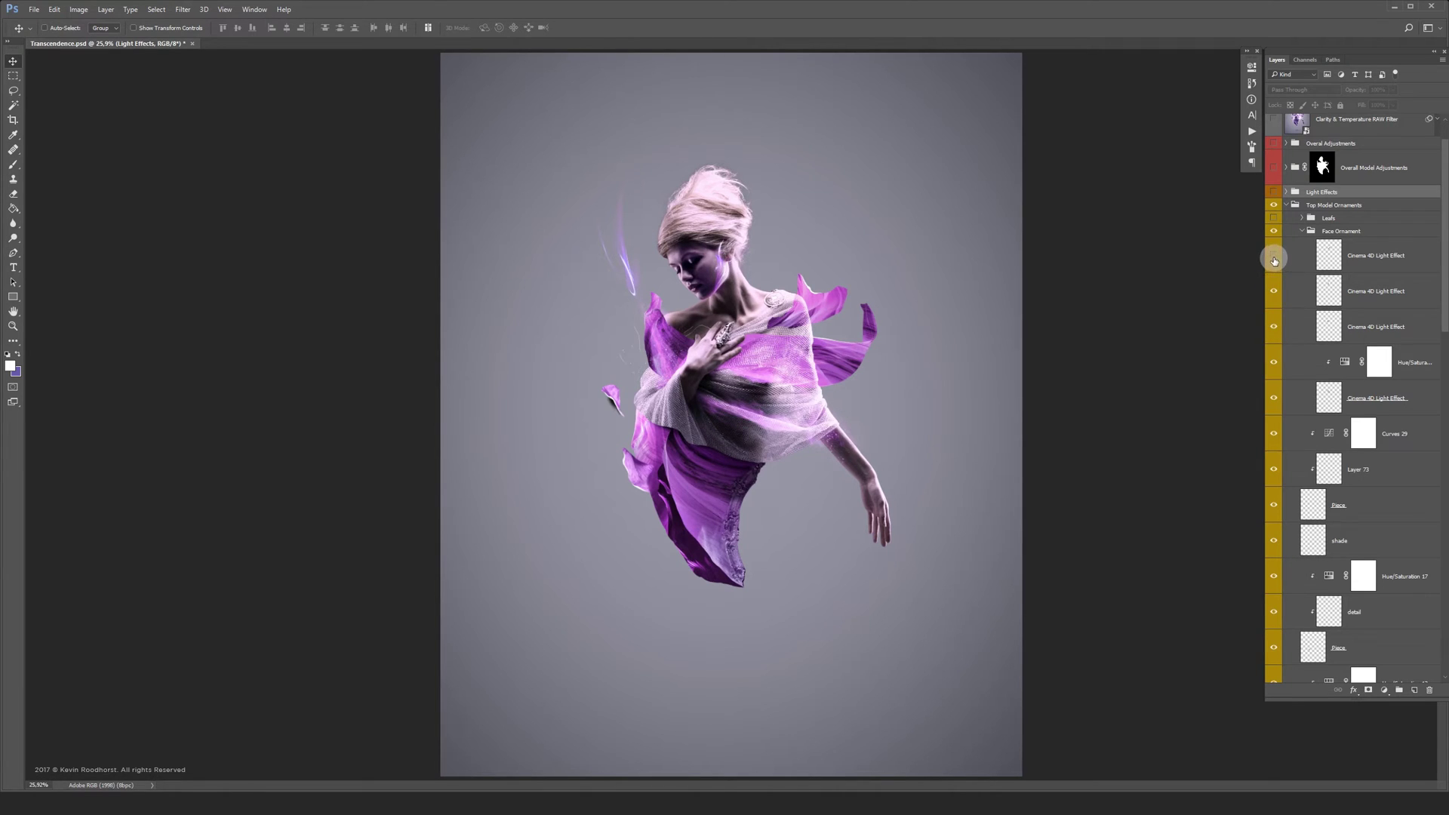
pyautogui.click(1302, 232)
pyautogui.click(1274, 232)
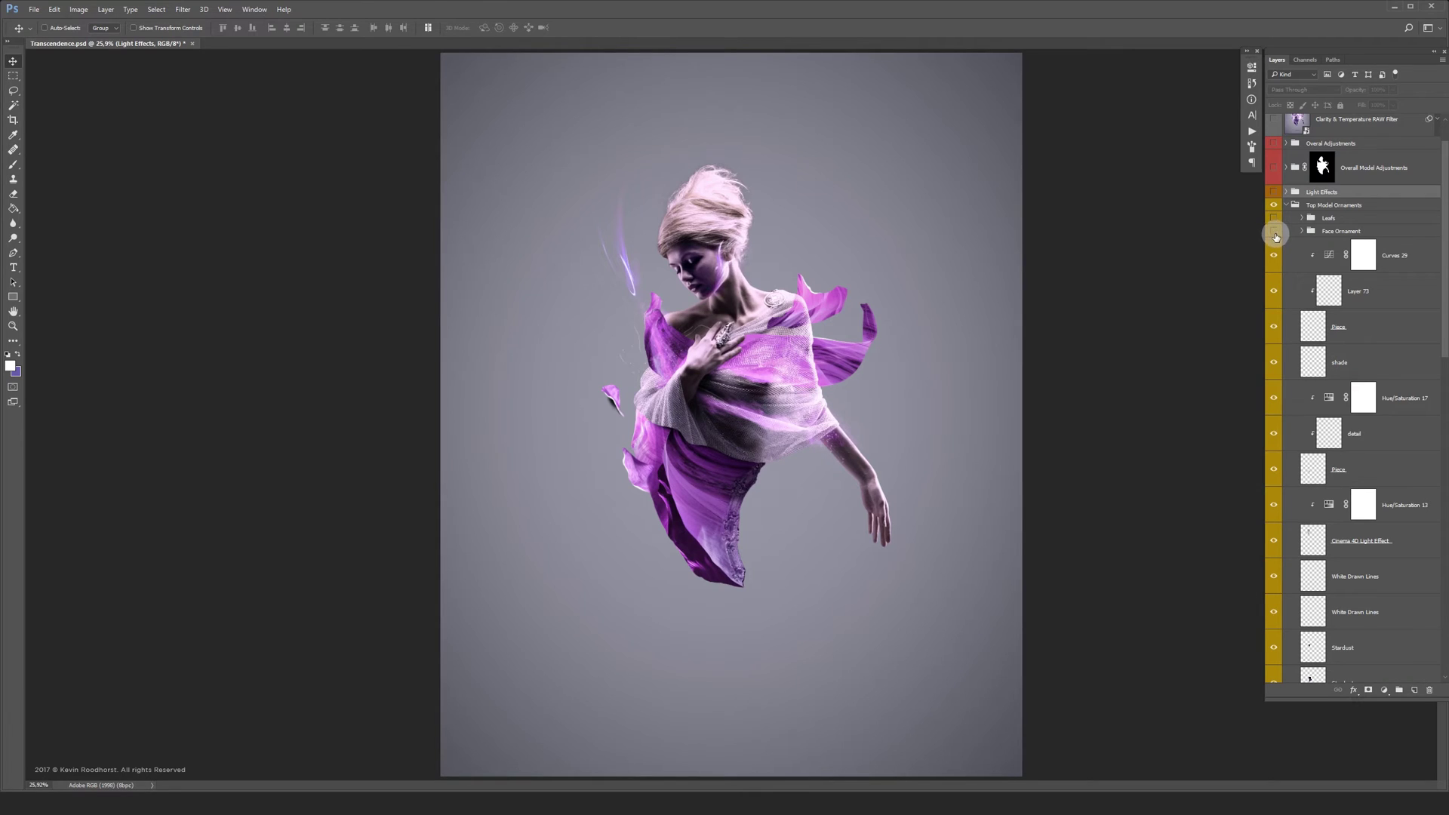
pyautogui.click(1274, 232)
# Show the Leafs group, preview its Leaf and color adjustment layers by toggling them, and collapse the group
pyautogui.click(1277, 219)
pyautogui.click(1300, 221)
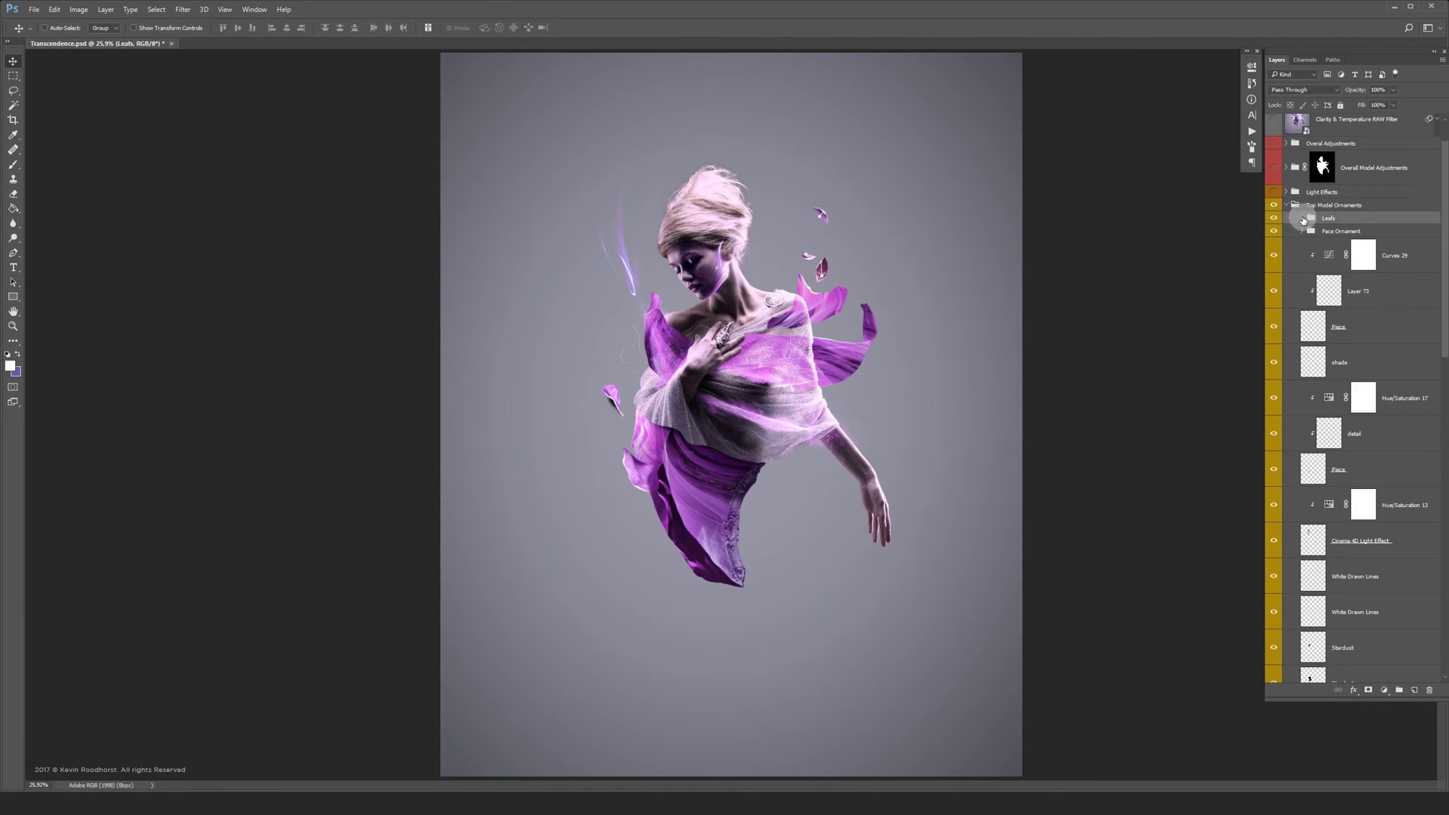
pyautogui.click(1303, 219)
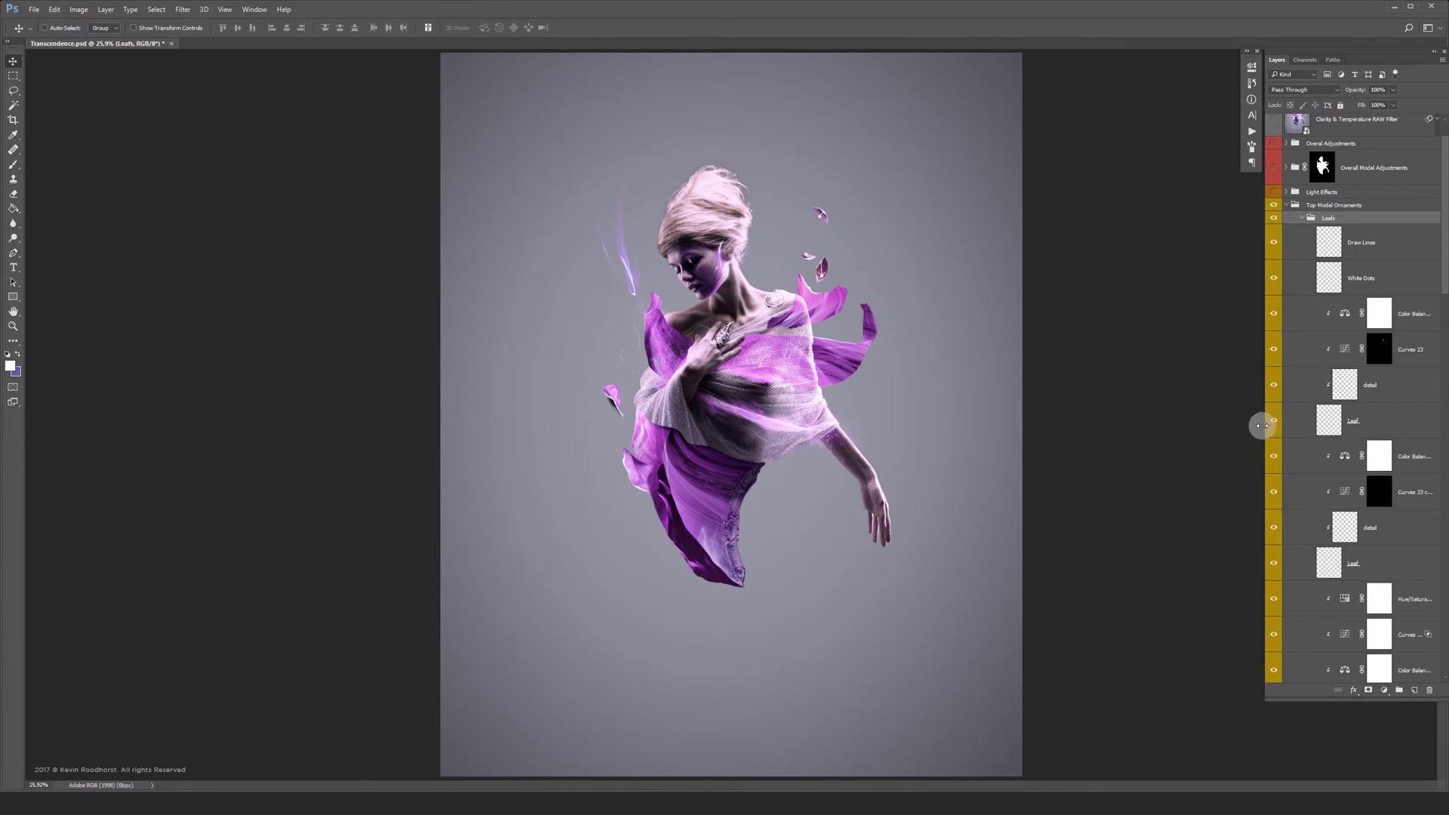
pyautogui.click(1273, 421)
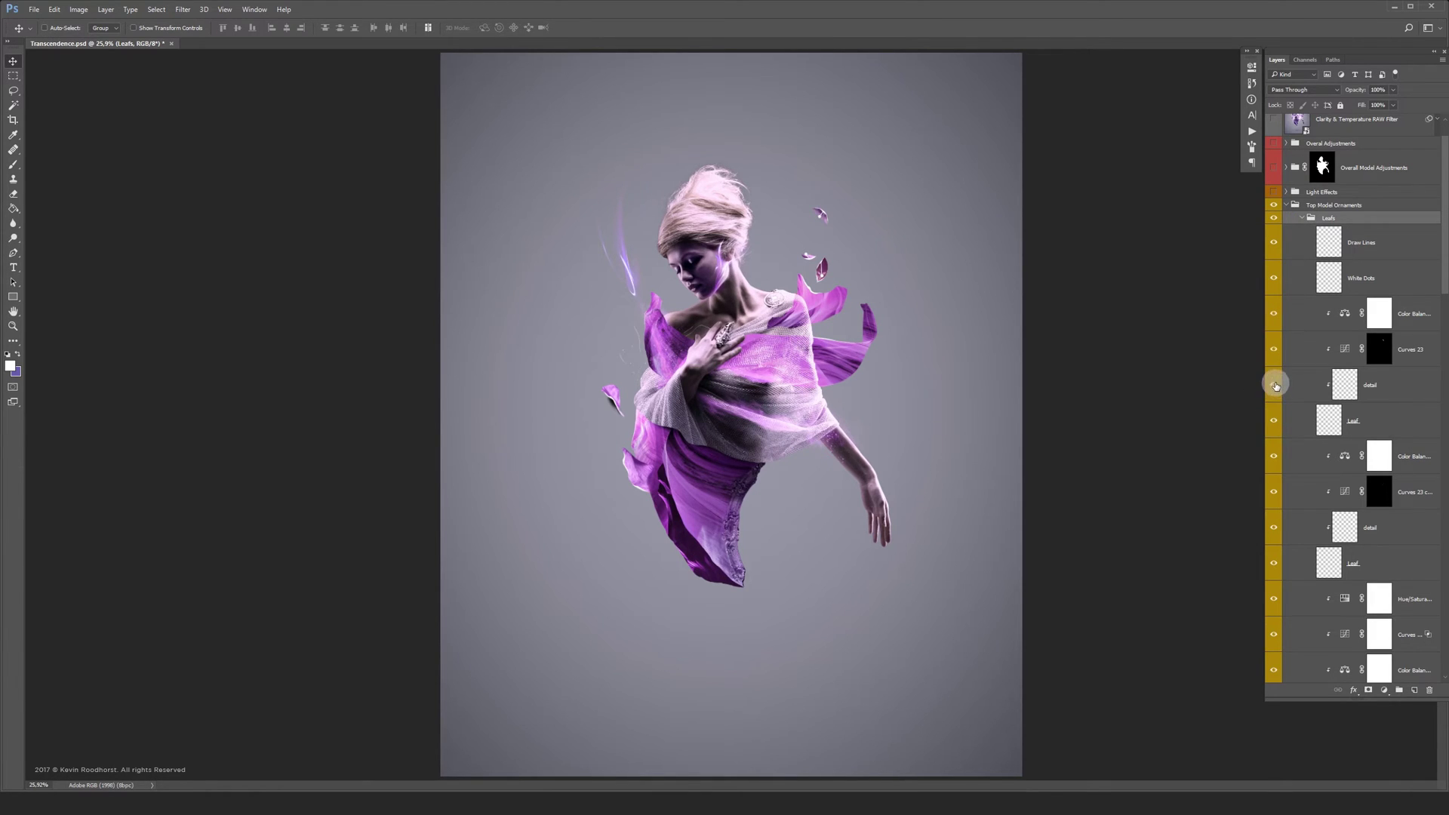
pyautogui.click(1274, 313)
pyautogui.moveTo(1274, 342); pyautogui.dragTo(1277, 320)
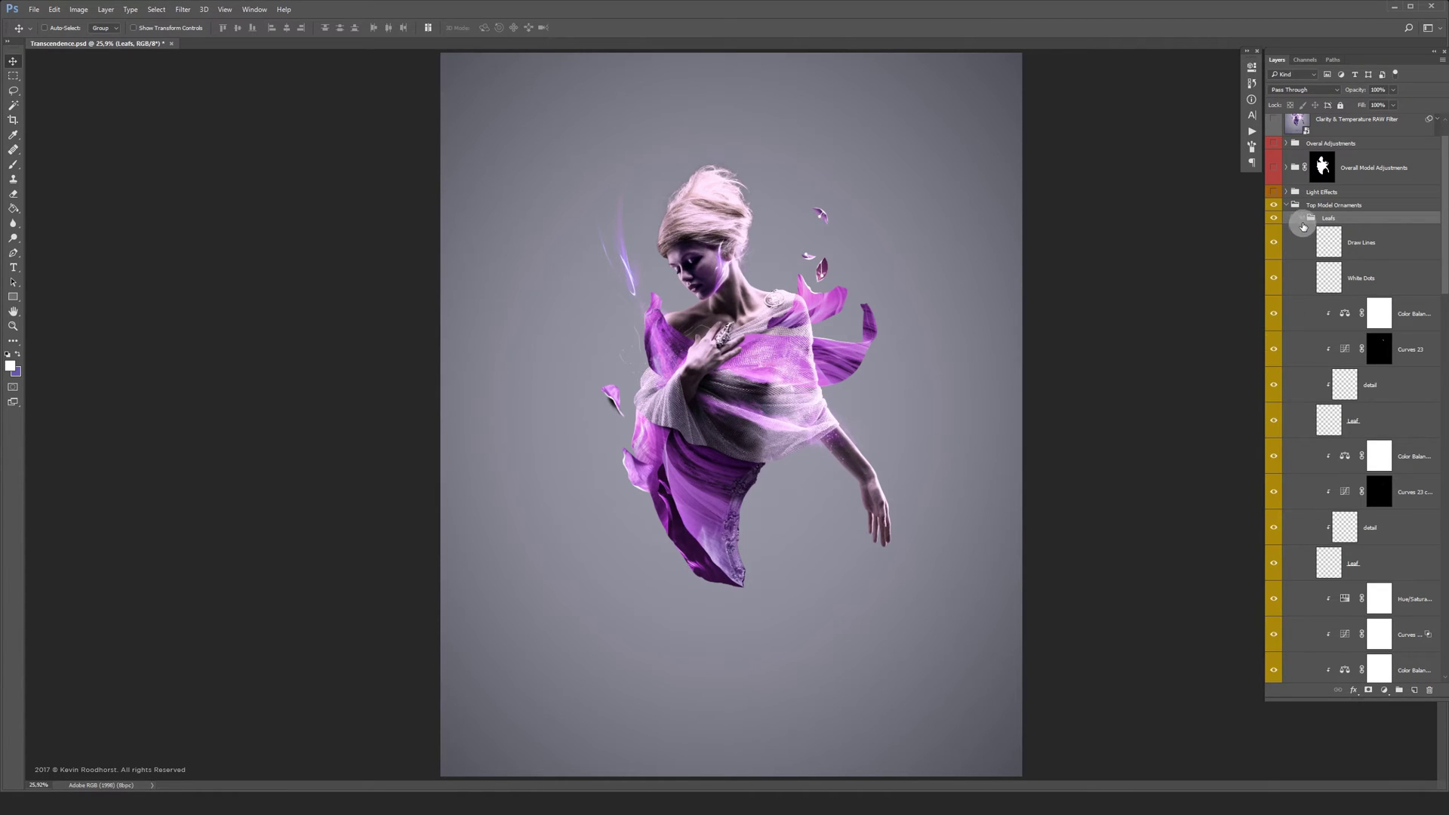
pyautogui.click(1303, 219)
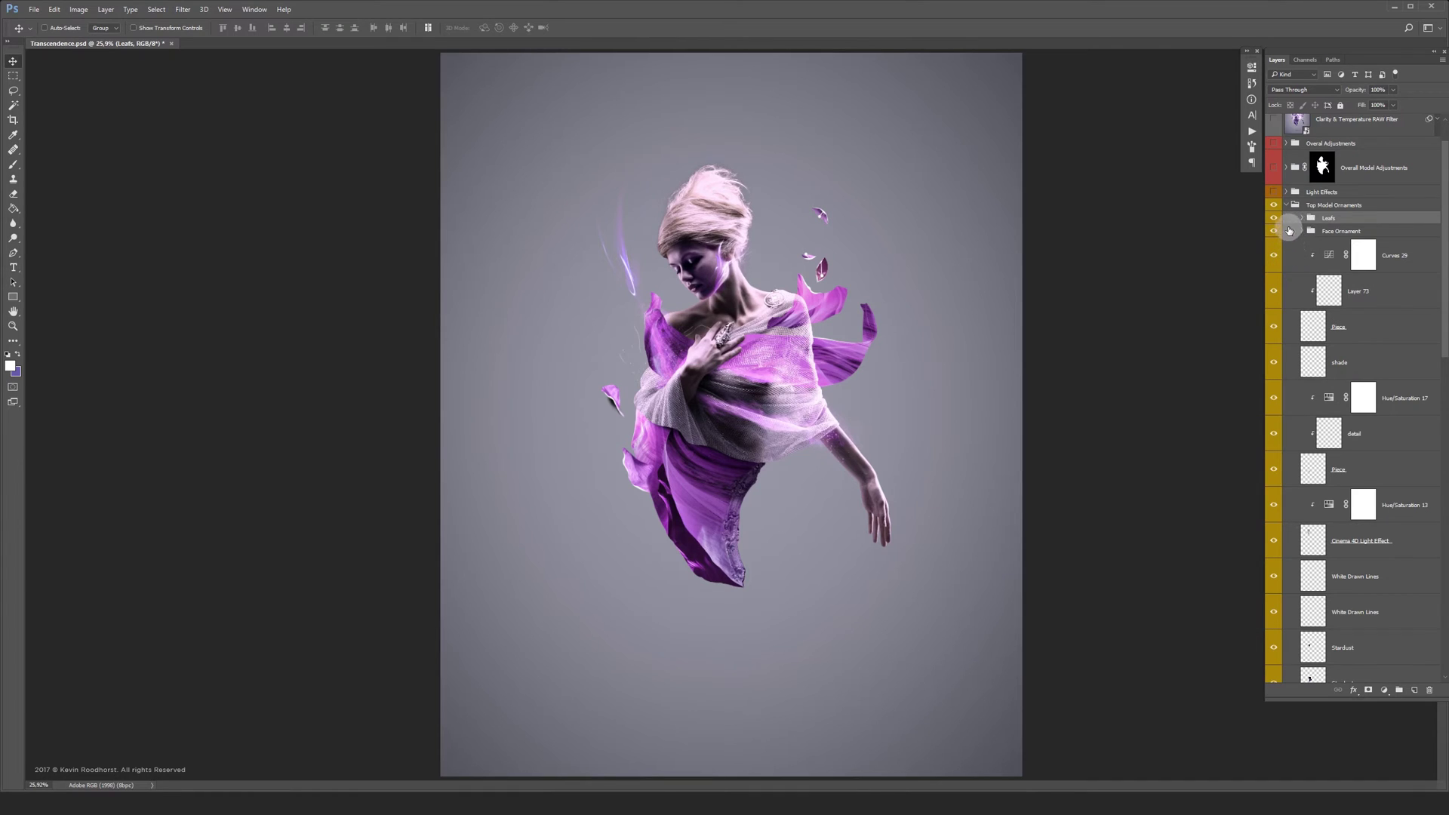
# Collapse Top Model Ornaments, expand Back Model Ornaments, and show its Shade Model layer and the three Cinema 4D Light Effect layers above it
pyautogui.click(1287, 206)
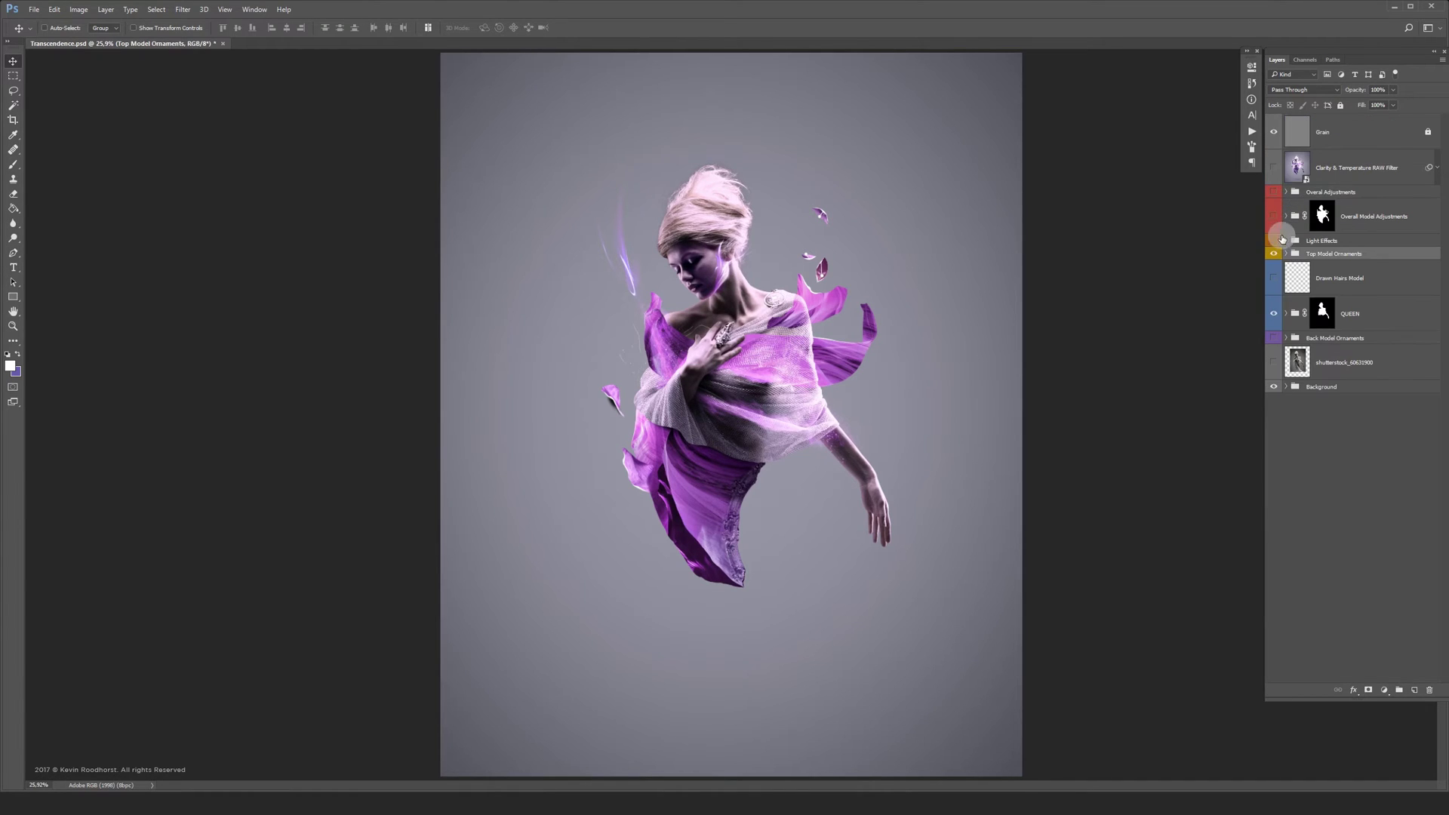
pyautogui.click(1287, 338)
pyautogui.moveTo(1443, 315); pyautogui.dragTo(1410, 650)
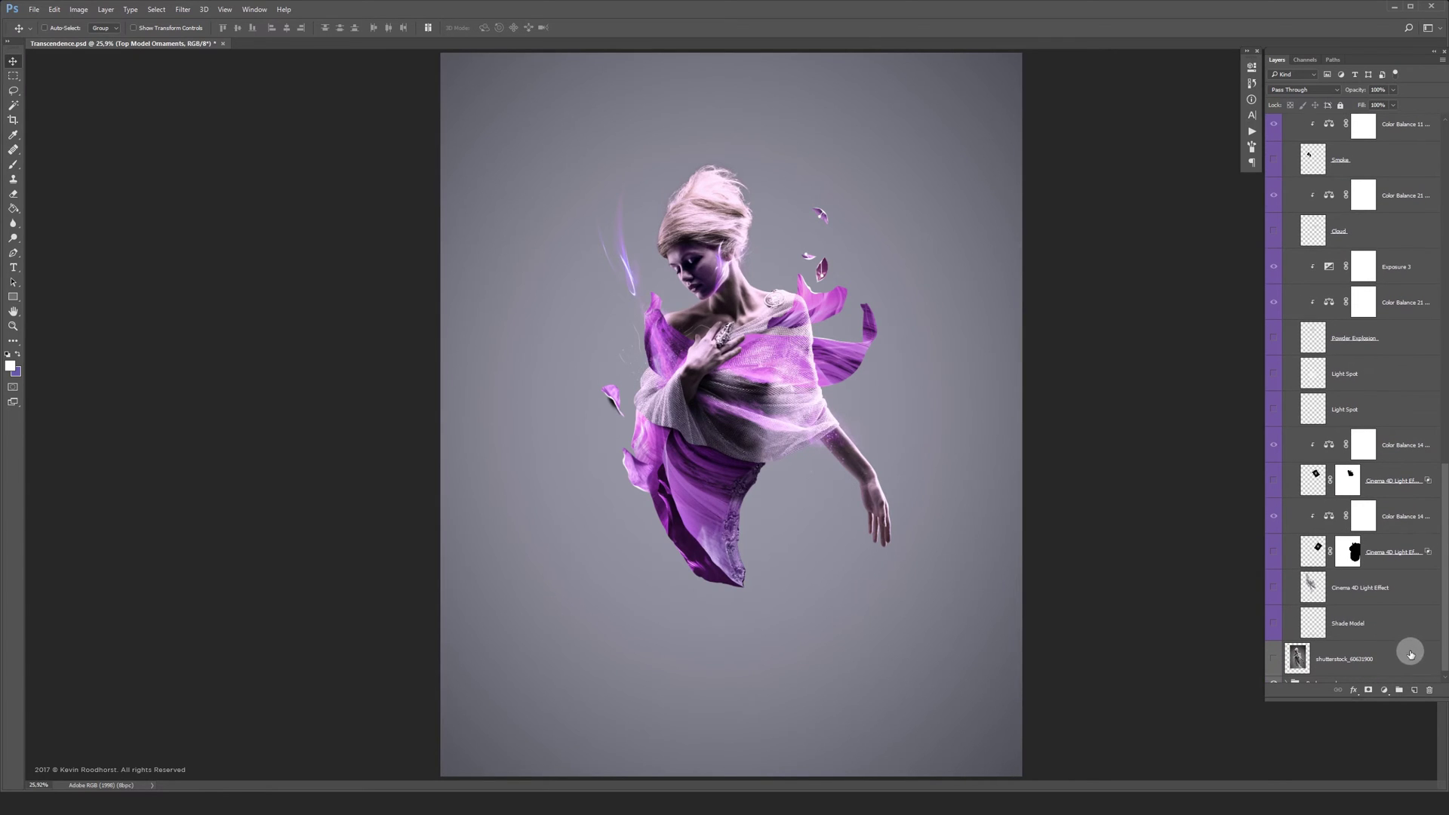
pyautogui.click(1274, 634)
pyautogui.click(1275, 588)
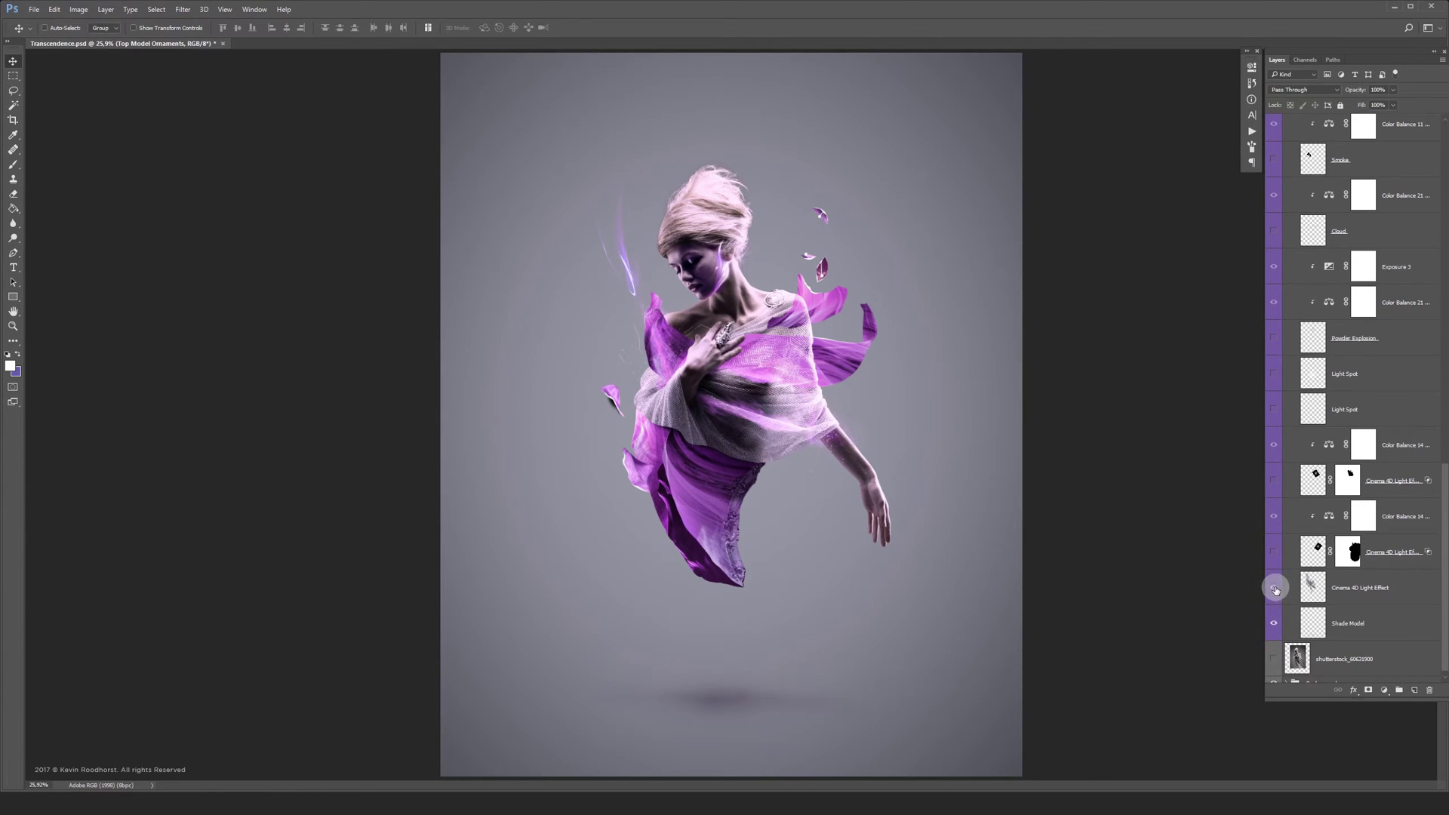
pyautogui.click(1275, 557)
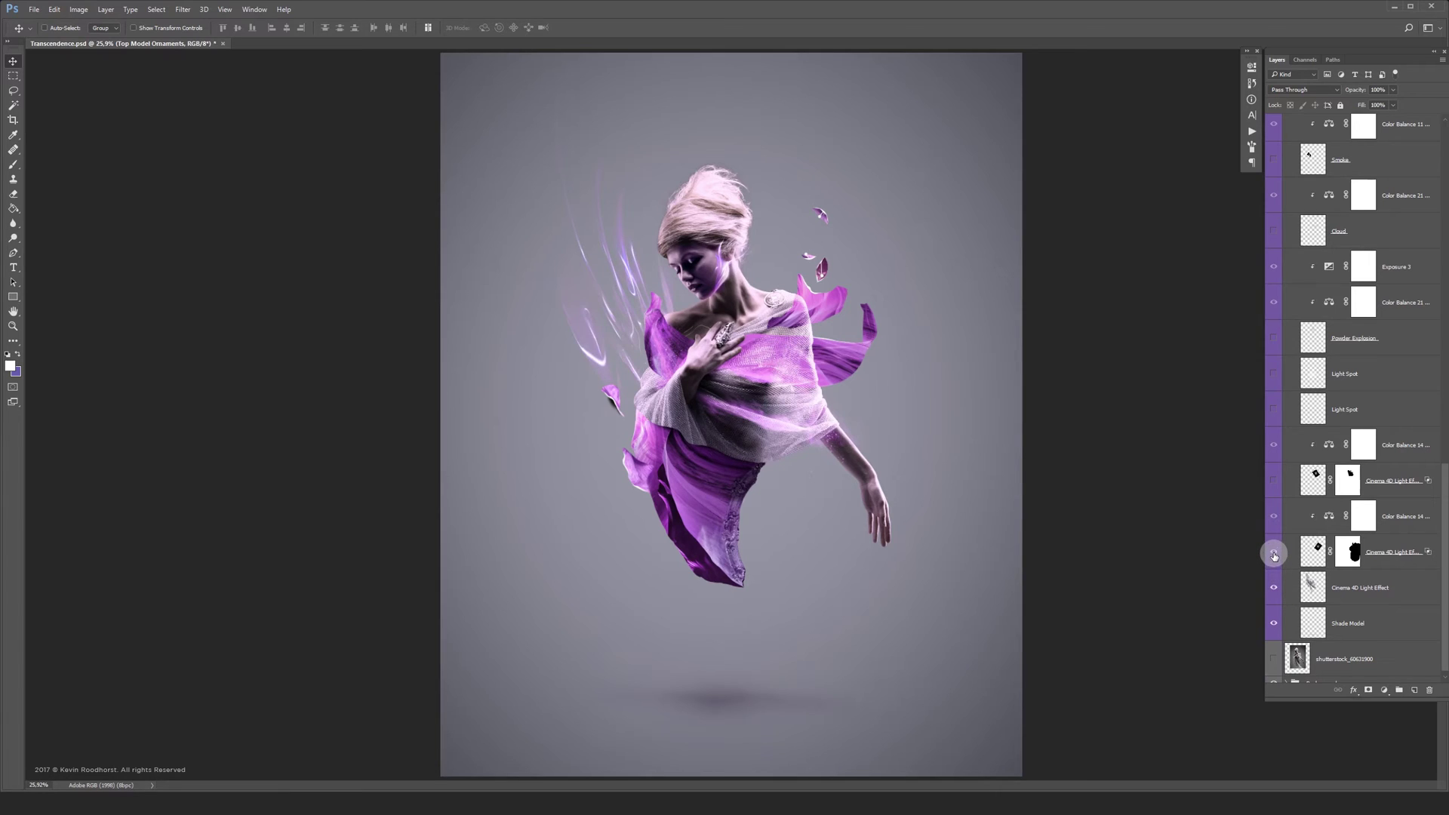
pyautogui.click(1273, 481)
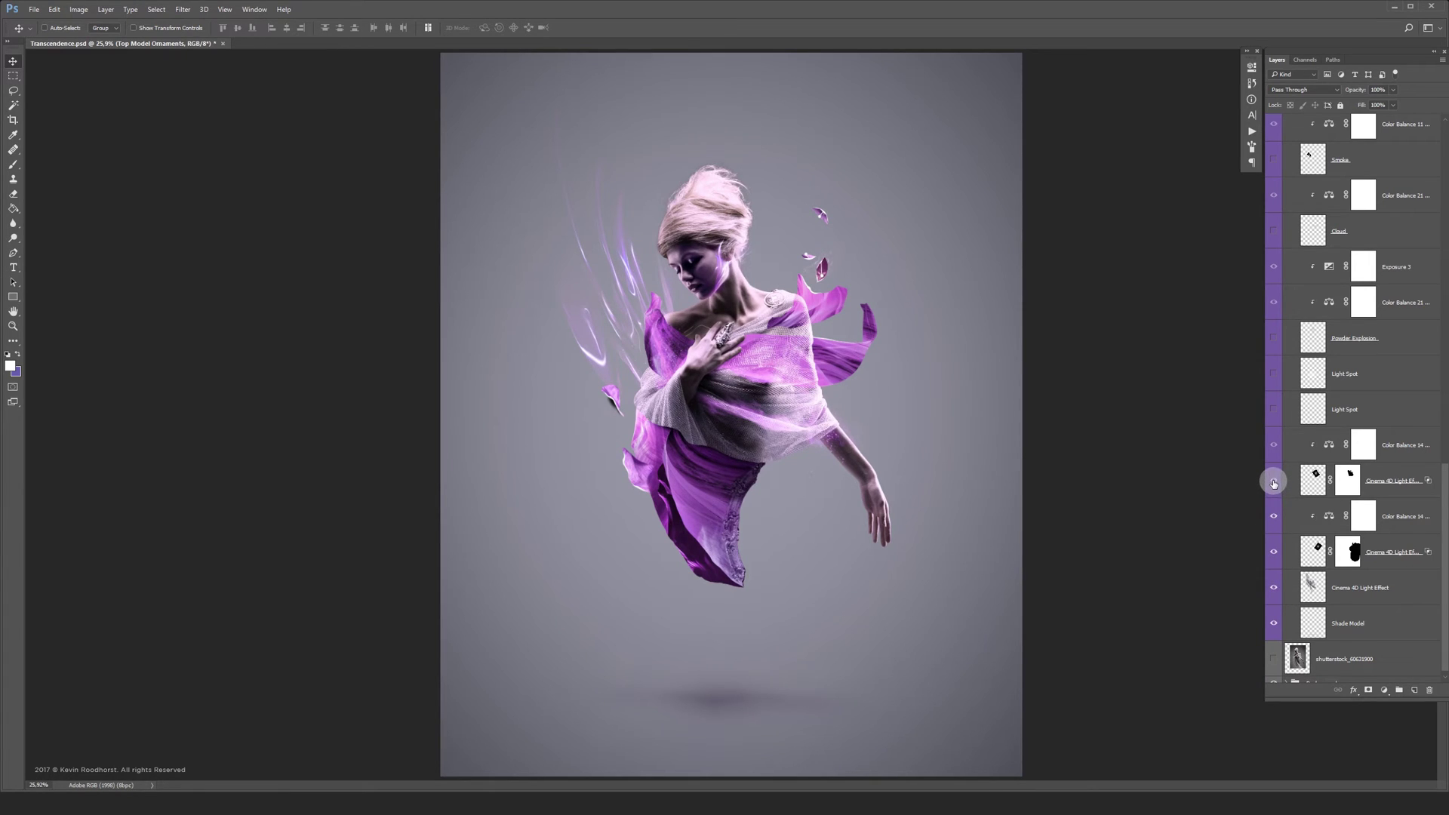
# Show the two Light Spot layers and the Powder Explosion layer above them in Back Model Ornaments
pyautogui.click(1274, 409)
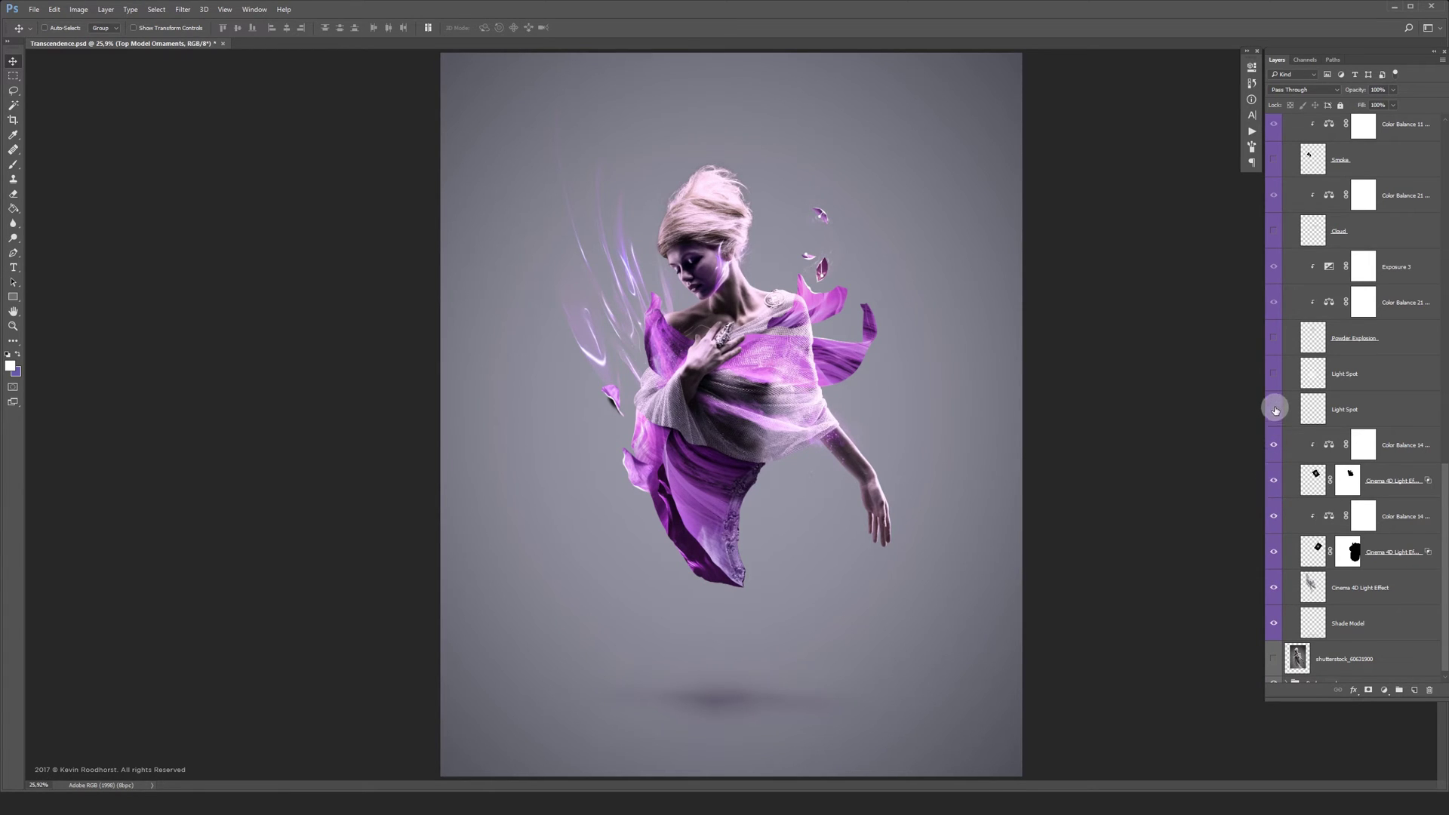
pyautogui.click(1275, 375)
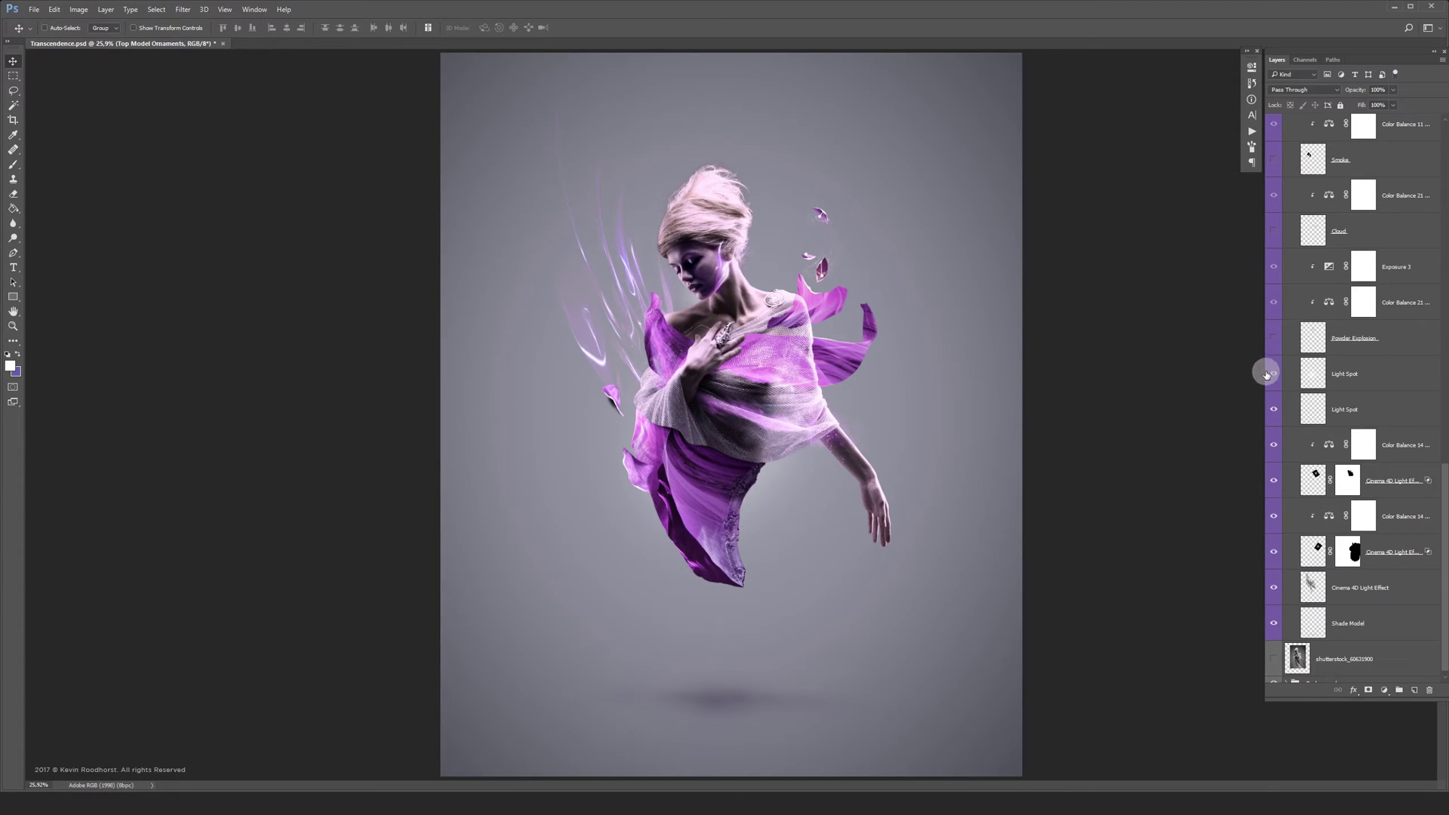
pyautogui.click(1273, 340)
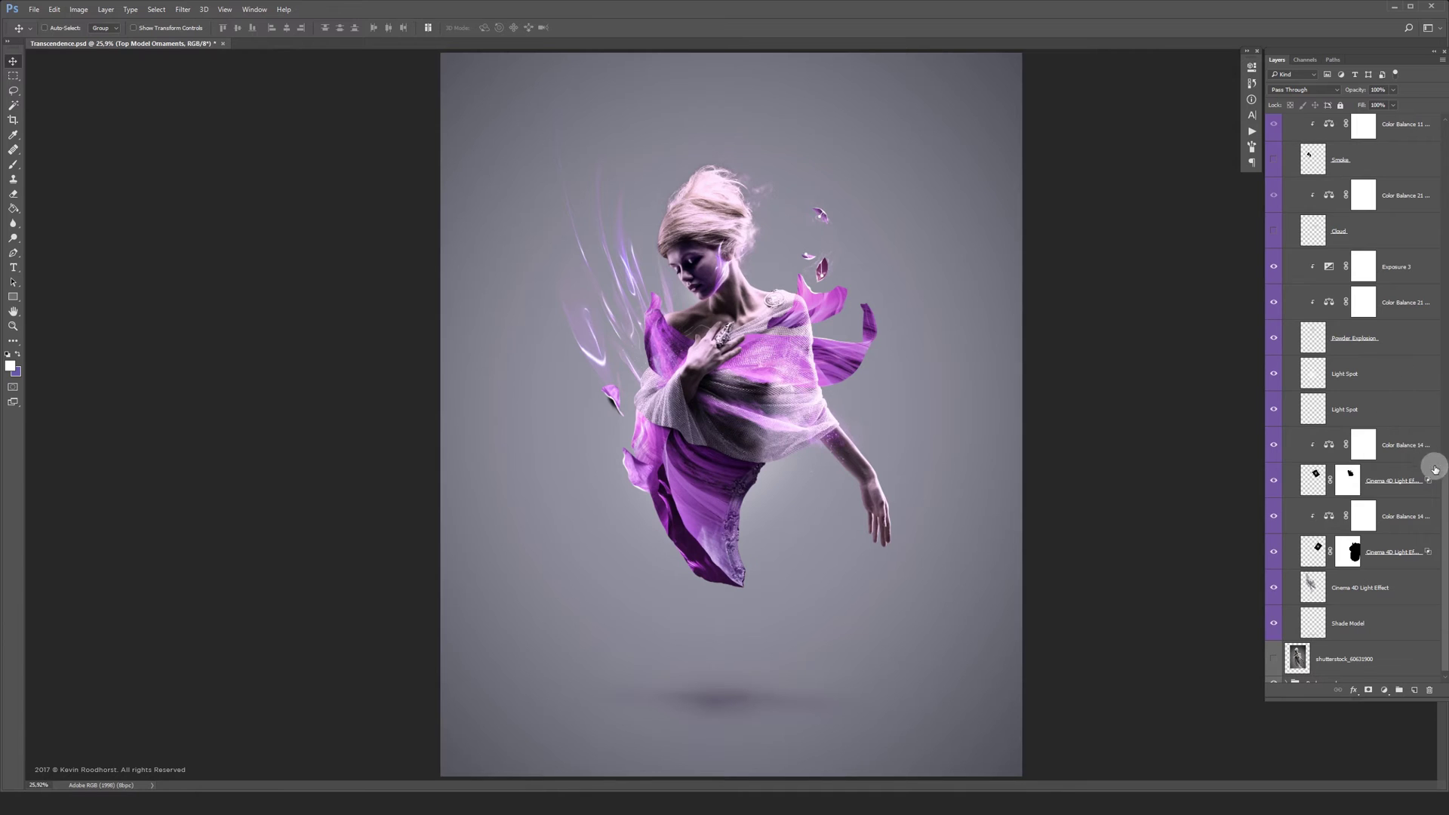
# Show the remaining hidden layers of Back Model Ornaments, from the Cloud, Smoke and Piece layers up to Cloud Screen
pyautogui.moveTo(1441, 480); pyautogui.dragTo(1443, 348)
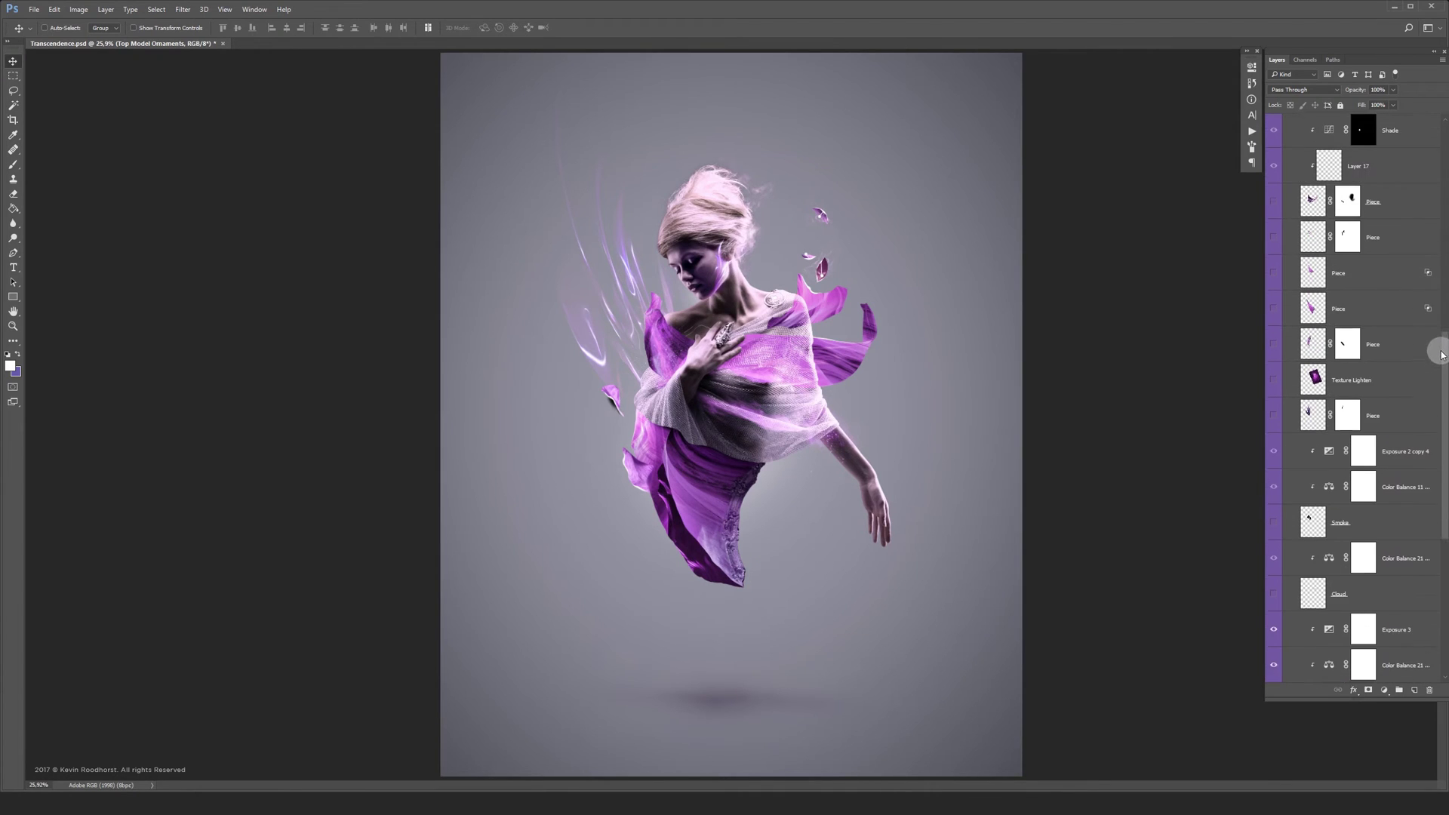
pyautogui.click(1275, 529)
pyautogui.moveTo(1273, 531); pyautogui.dragTo(1274, 211)
pyautogui.moveTo(1439, 351); pyautogui.dragTo(1443, 205)
pyautogui.click(1275, 404)
pyautogui.moveTo(1273, 405); pyautogui.dragTo(1274, 242)
pyautogui.moveTo(1444, 373); pyautogui.dragTo(1425, 302)
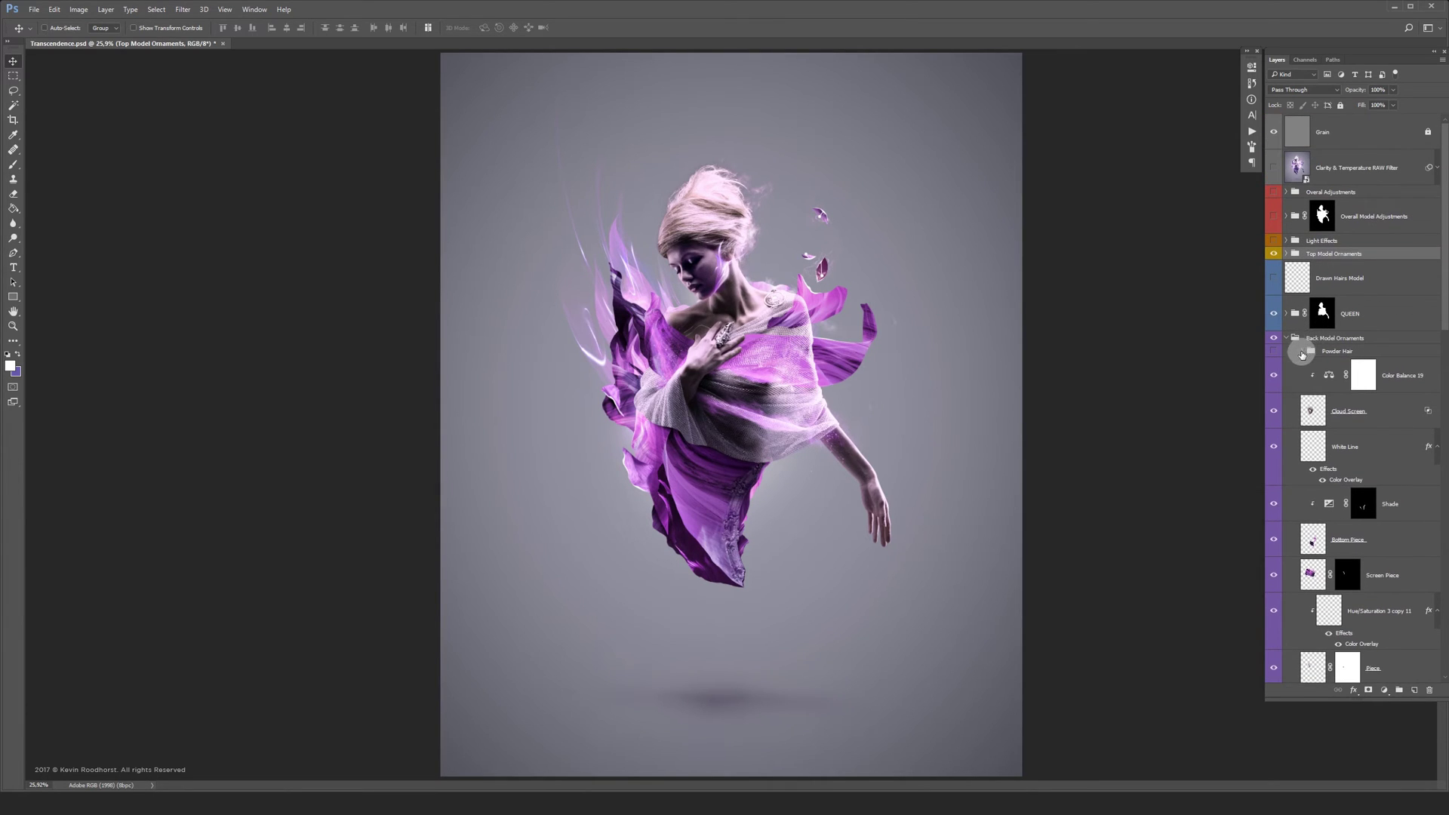
# Show the Powder Hair group, toggle it and its Powder Explosion layers to compare the hair, and collapse it together with Back Model Ornaments
pyautogui.click(1302, 352)
pyautogui.click(1275, 352)
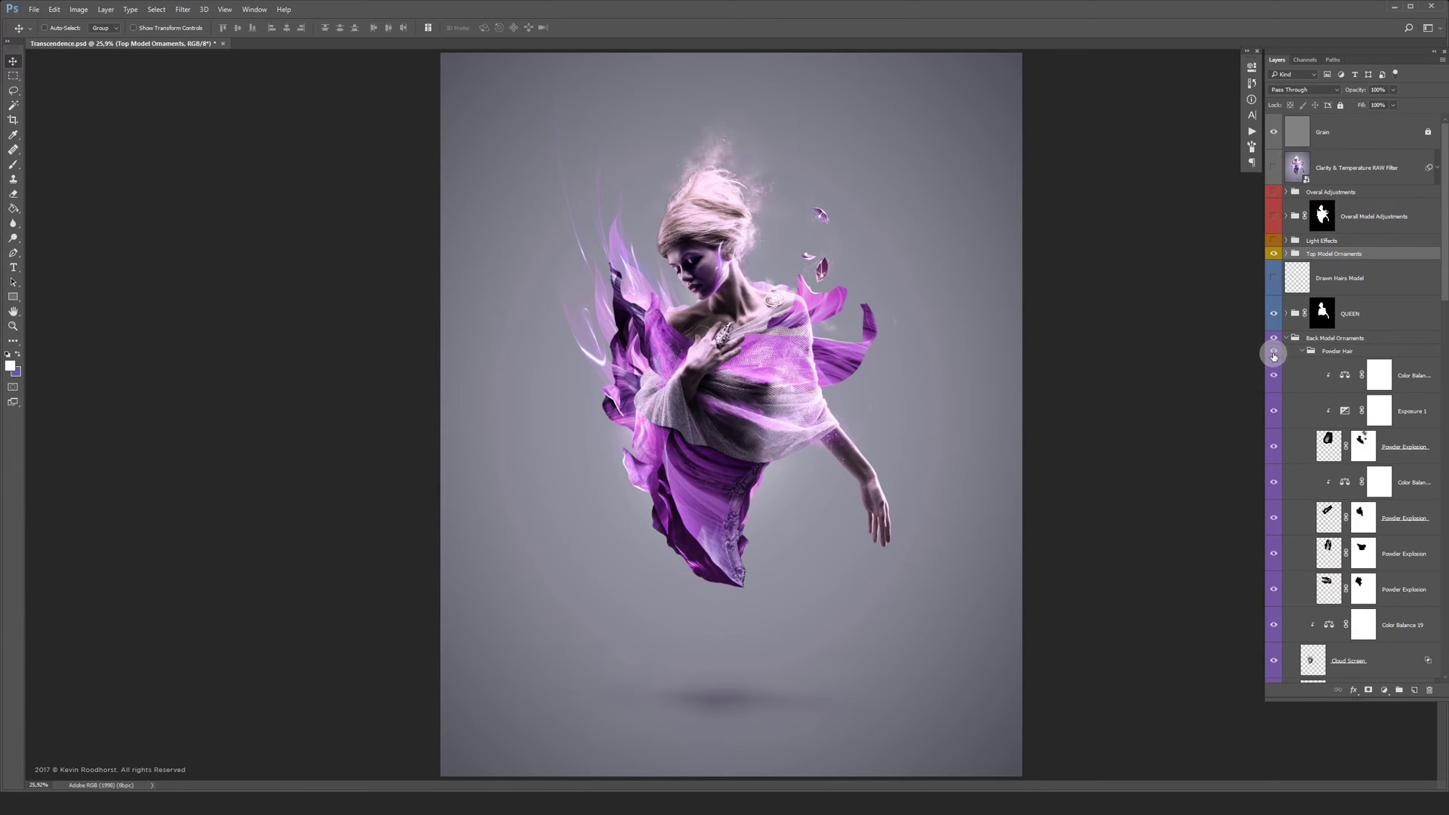
pyautogui.click(1274, 352)
pyautogui.click(1275, 352)
pyautogui.click(1274, 593)
pyautogui.click(1275, 556)
pyautogui.click(1275, 556)
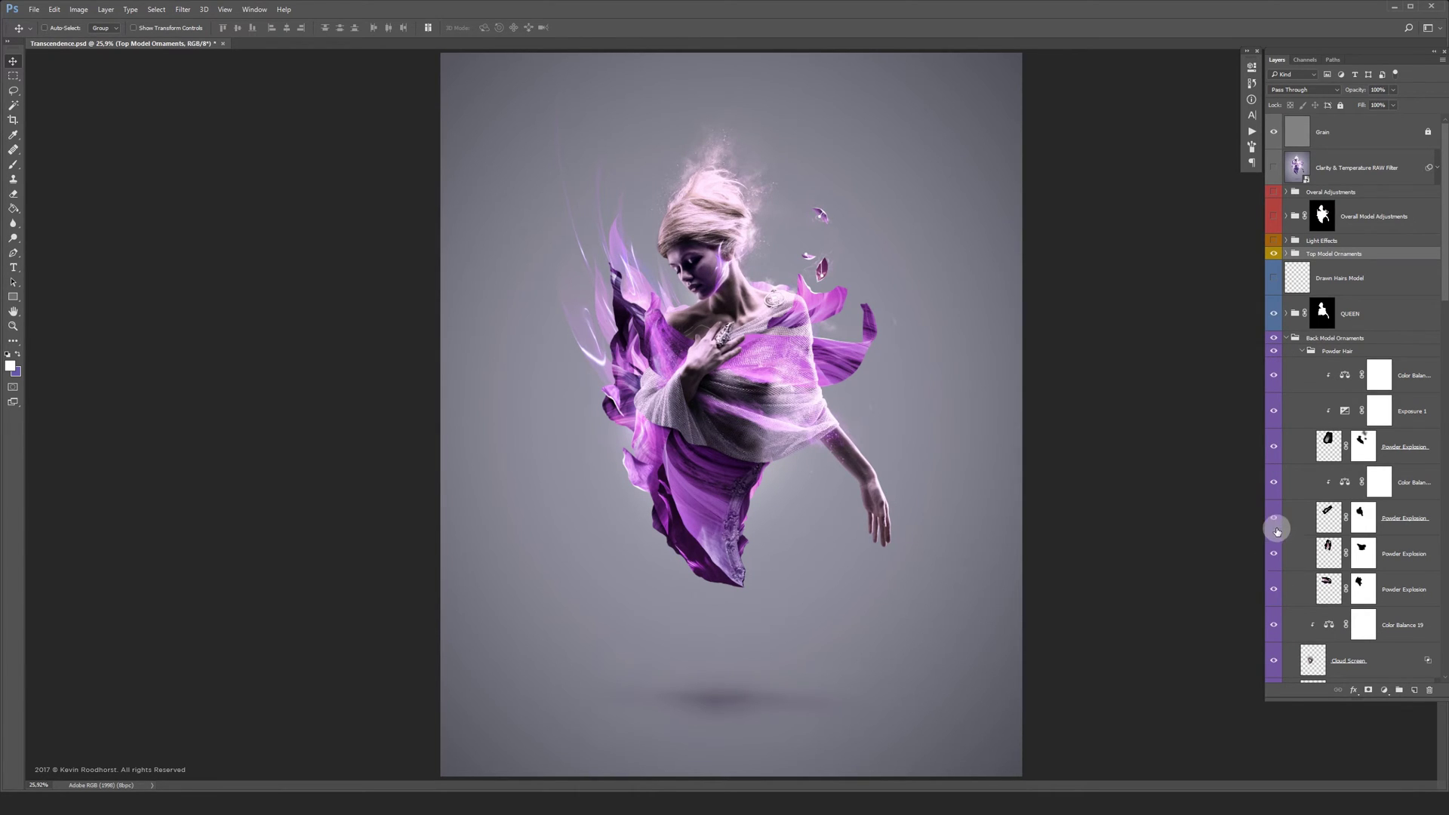
pyautogui.click(1274, 519)
pyautogui.click(1273, 446)
pyautogui.click(1274, 447)
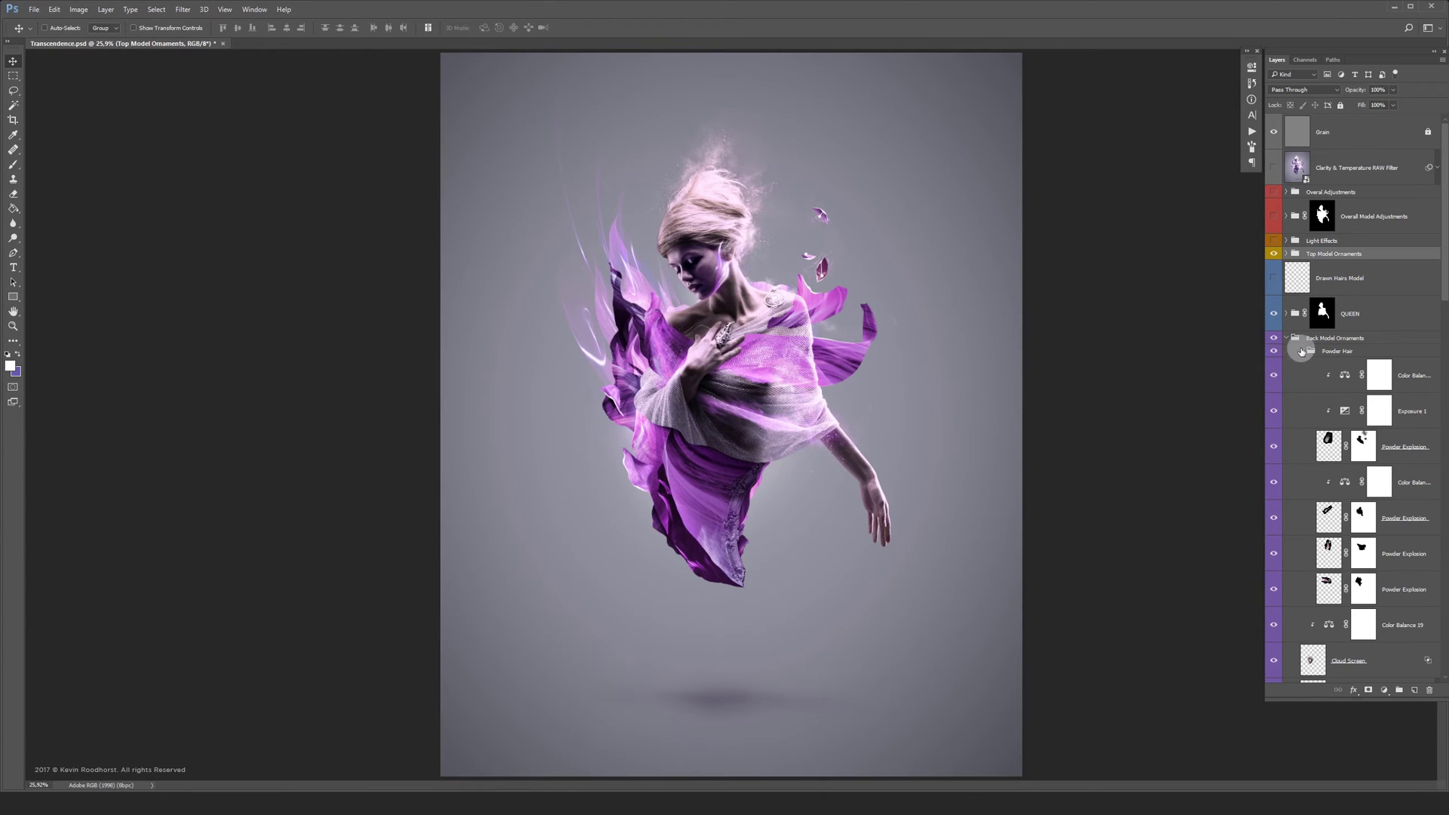
pyautogui.click(1301, 352)
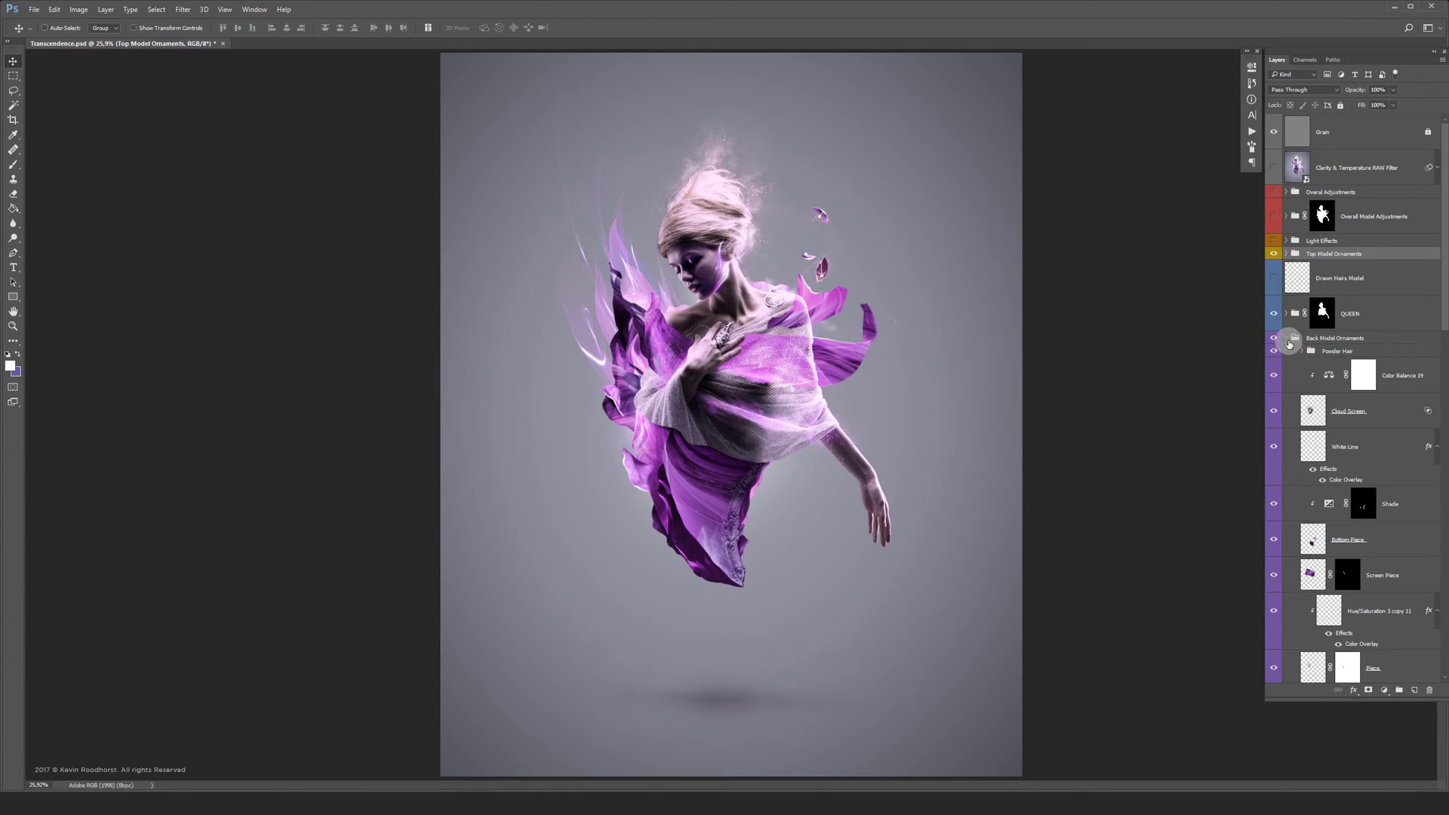
pyautogui.click(1286, 338)
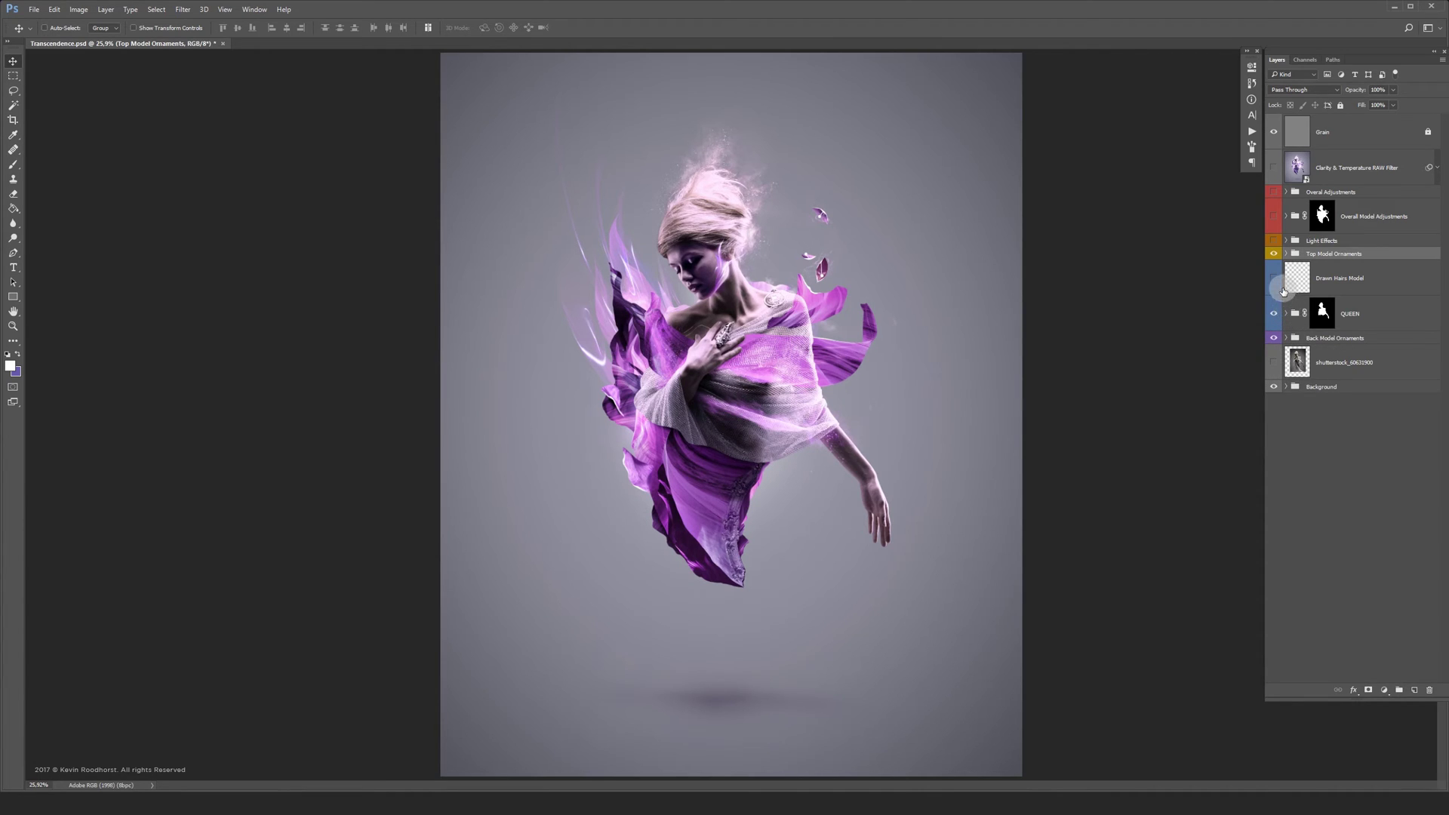
# Show the QUEEN group's layers from Retouch up to both Color Overlays plus the Drawn Hairs Model layer, and collapse the group
pyautogui.click(1286, 313)
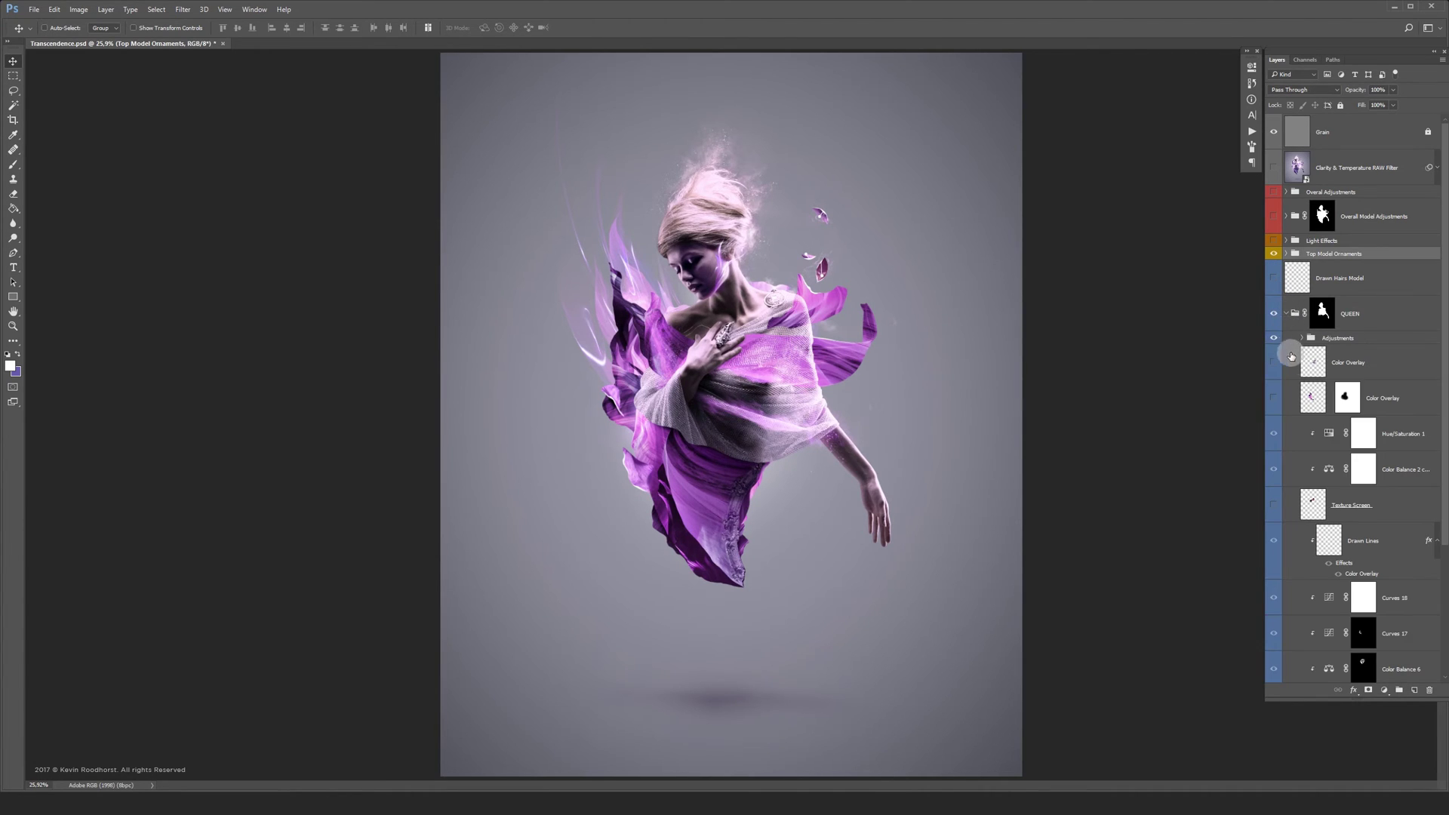
pyautogui.moveTo(1441, 381); pyautogui.dragTo(1443, 544)
pyautogui.click(1274, 585)
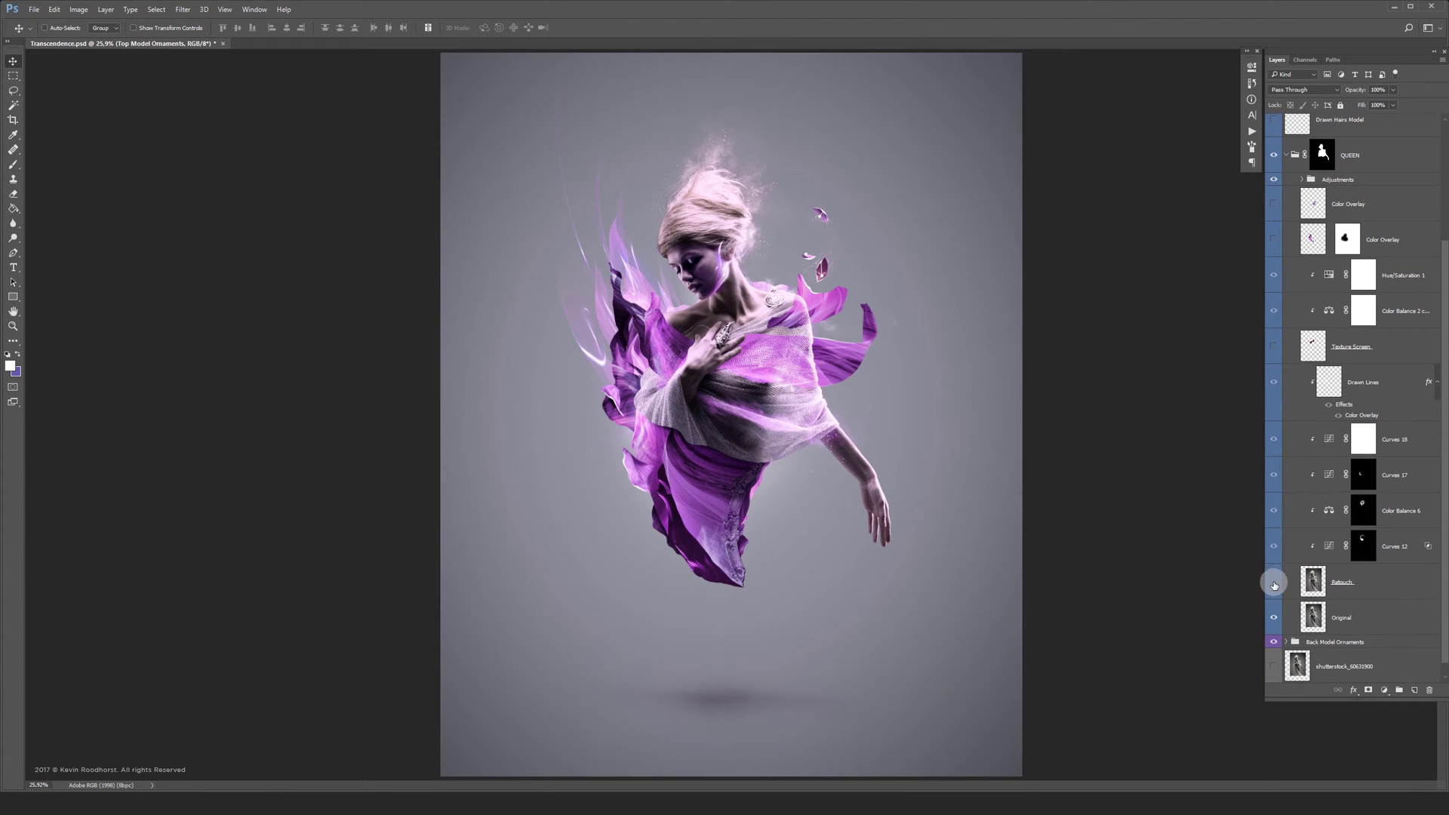
pyautogui.moveTo(1274, 585); pyautogui.dragTo(1273, 206)
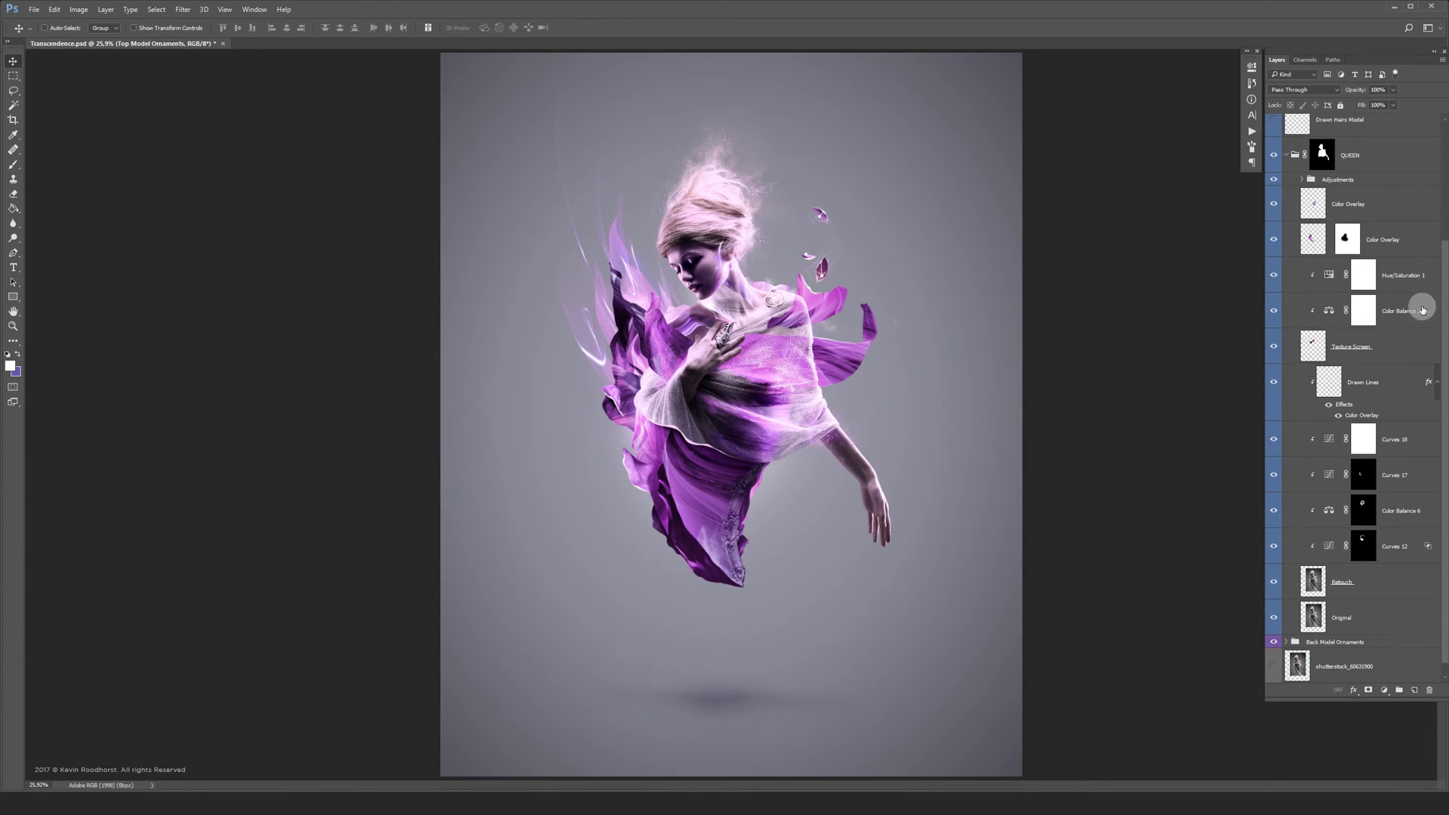
pyautogui.moveTo(1445, 308); pyautogui.dragTo(1445, 257)
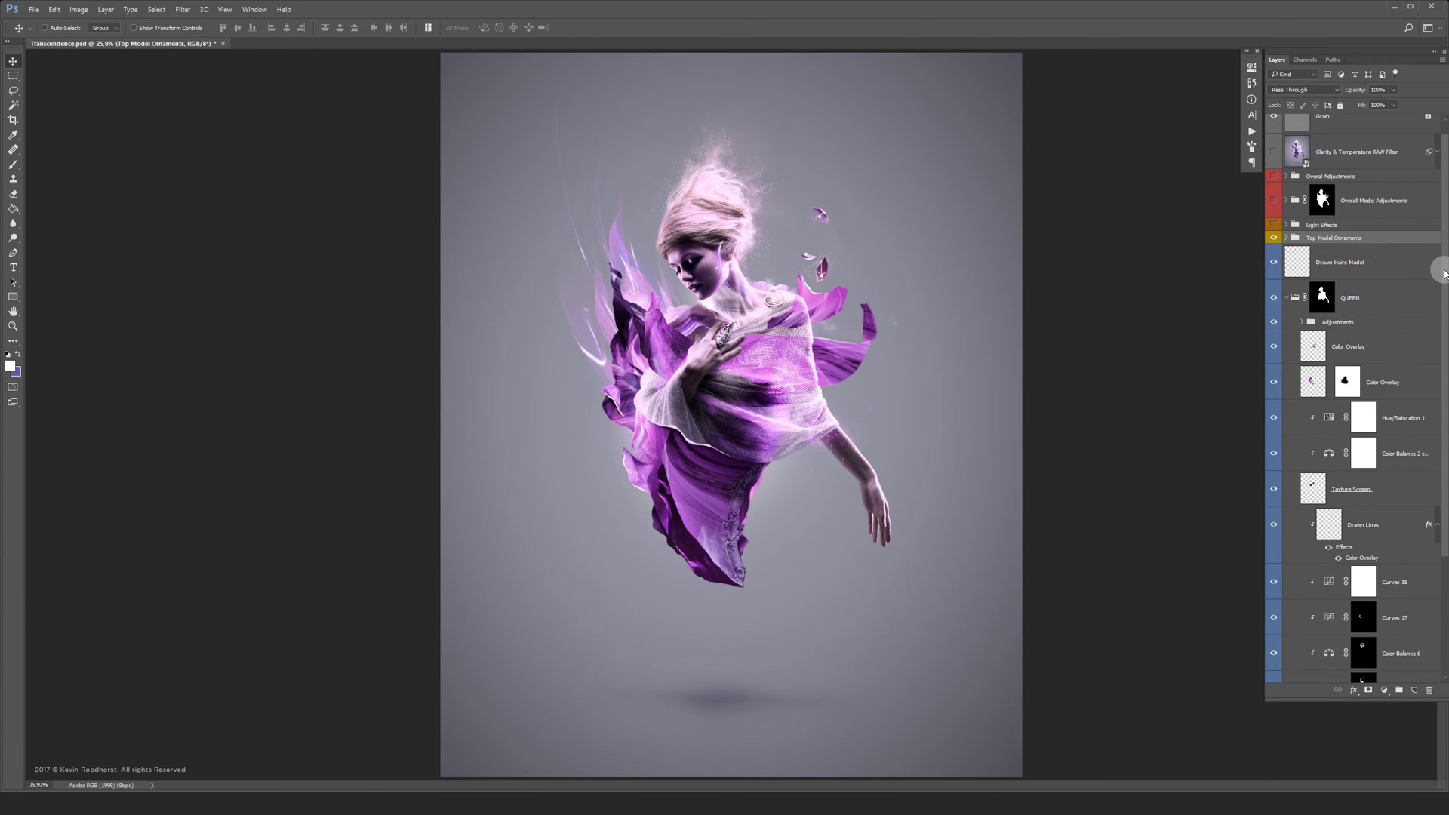
pyautogui.moveTo(1443, 266); pyautogui.dragTo(1444, 240)
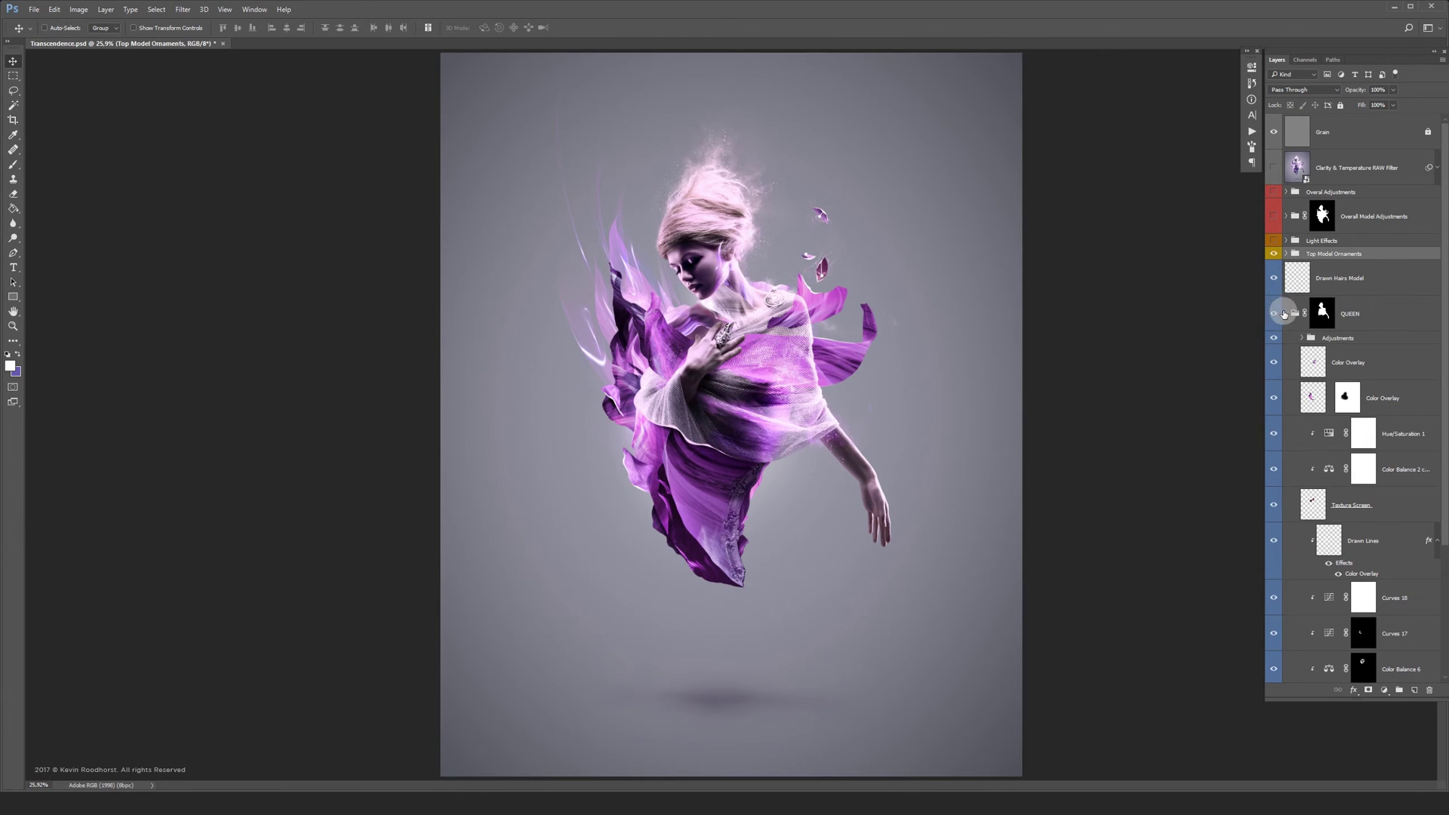
pyautogui.click(1286, 312)
# Show the Light Effects group and all its layers, from the lowest Cinema 4D Light Effect up to the top Screen light
pyautogui.click(1283, 240)
pyautogui.click(1287, 240)
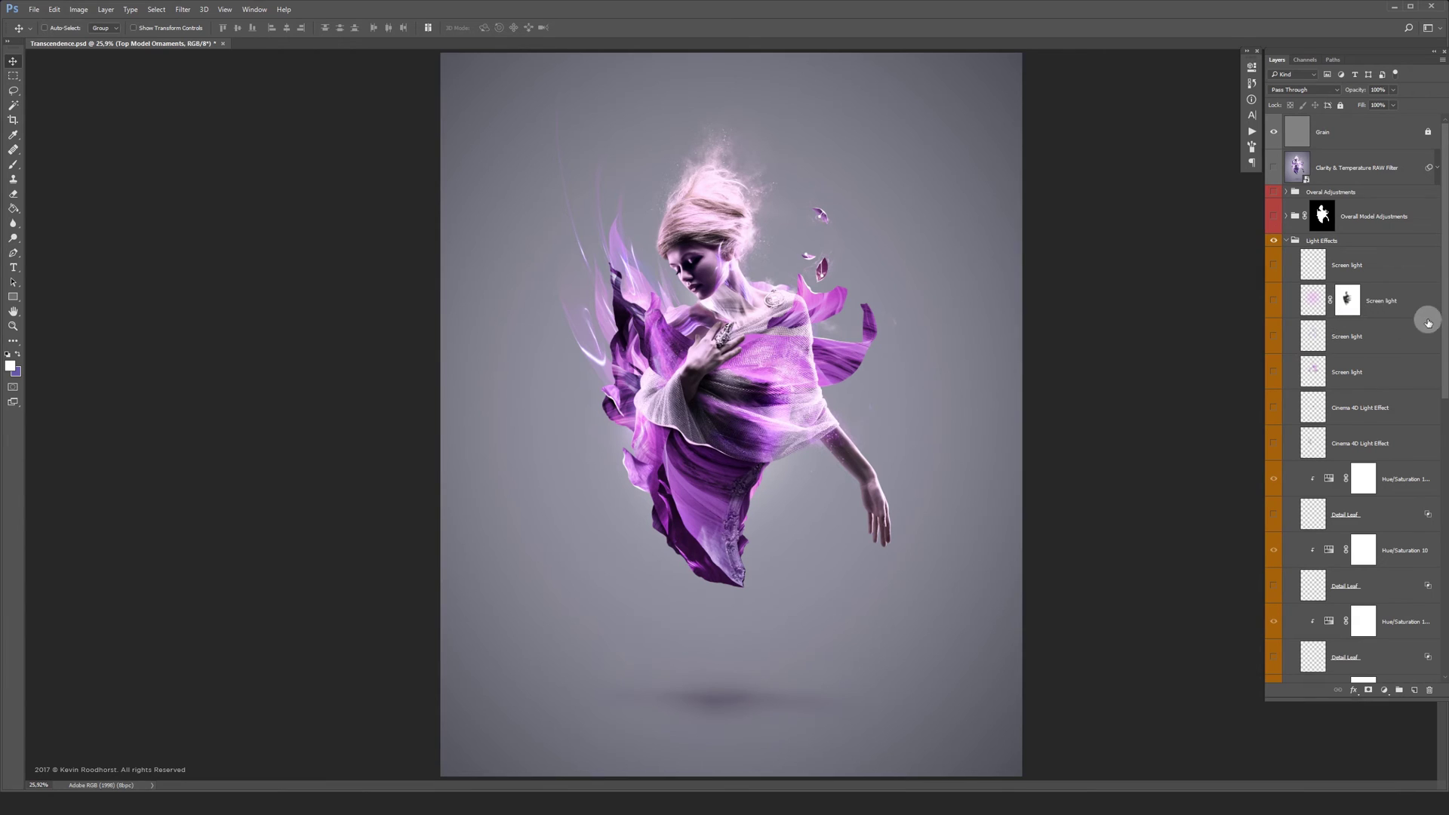
pyautogui.moveTo(1443, 313); pyautogui.dragTo(1443, 545)
pyautogui.moveTo(1278, 597); pyautogui.dragTo(1277, 244)
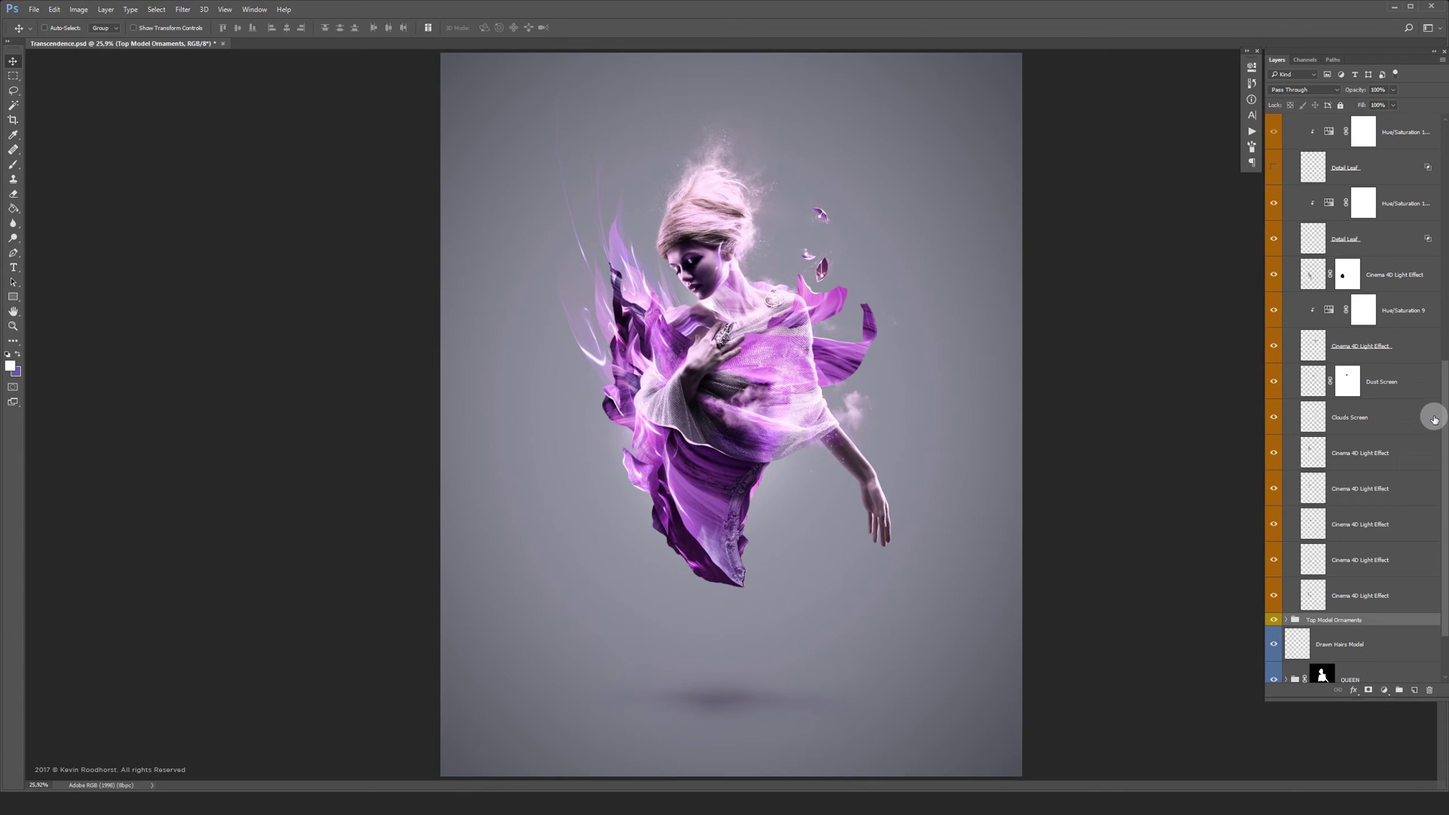
pyautogui.moveTo(1439, 420); pyautogui.dragTo(1443, 231)
pyautogui.moveTo(1269, 553); pyautogui.dragTo(1276, 156)
# Toggle the masked Screen light layer and the whole Light Effects group to compare the glow, and collapse the group
pyautogui.click(1406, 202)
pyautogui.click(1274, 203)
pyautogui.click(1273, 204)
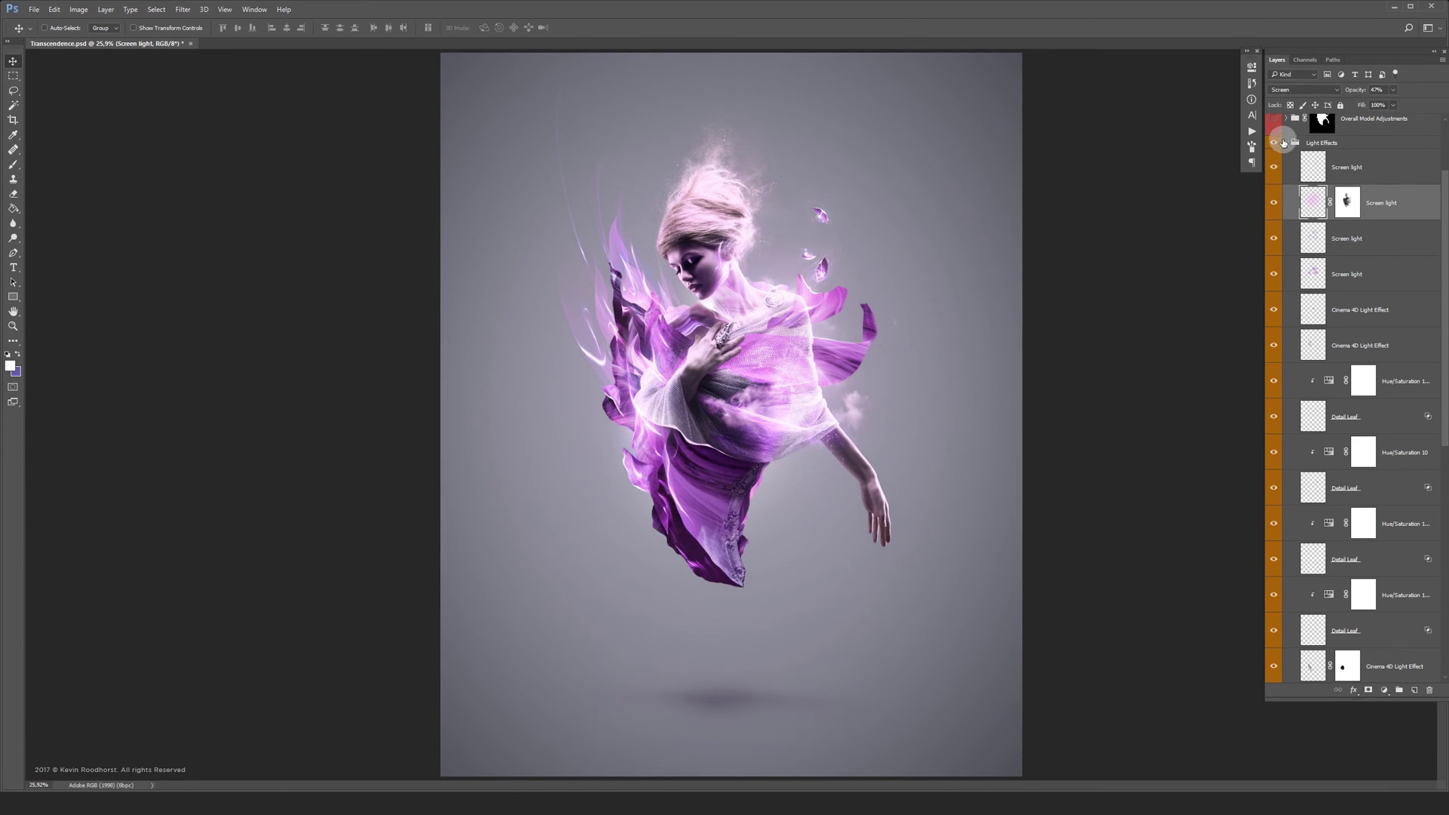
pyautogui.click(1275, 143)
pyautogui.click(1273, 143)
pyautogui.click(1274, 144)
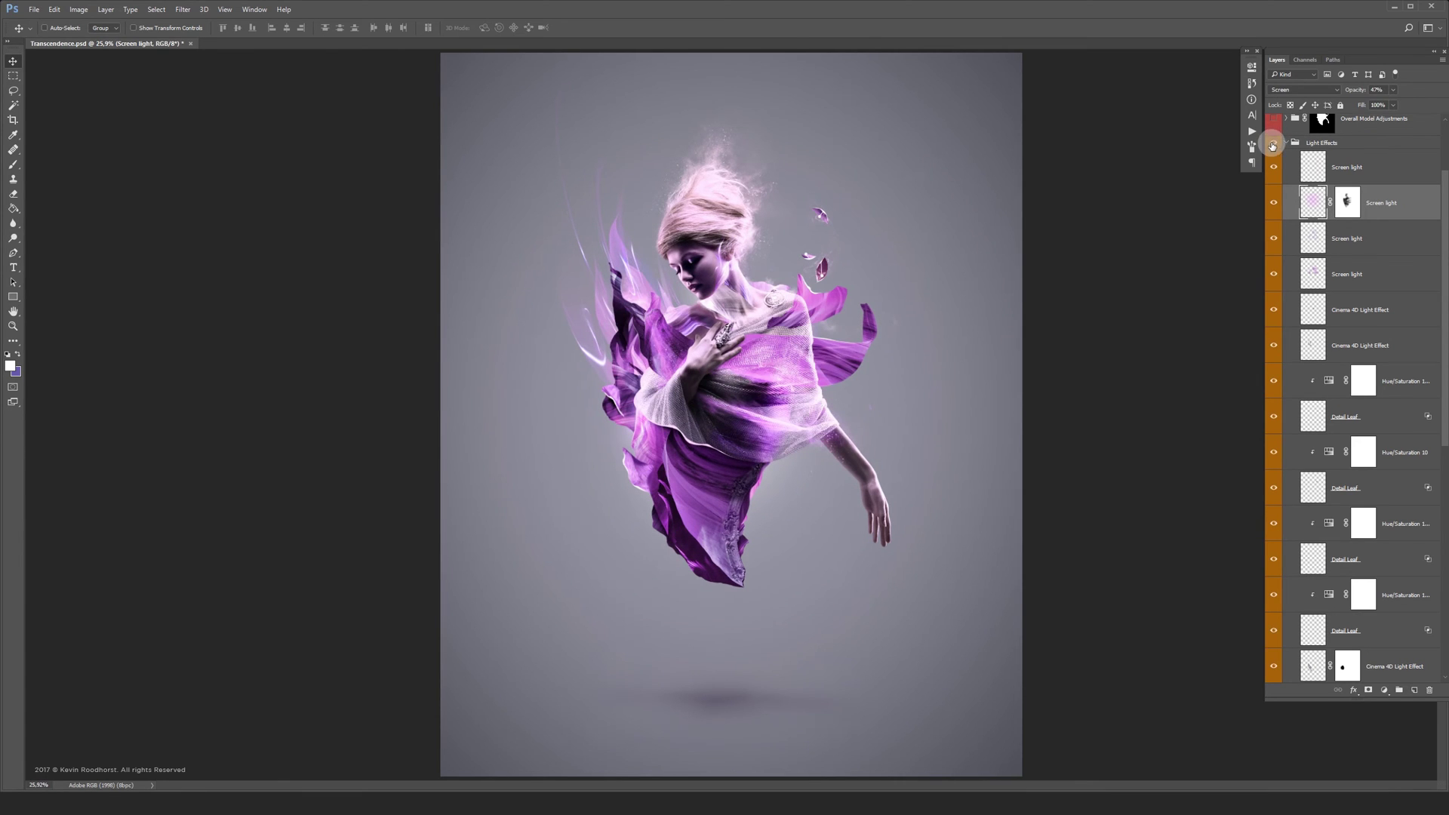
pyautogui.click(1273, 145)
pyautogui.click(1286, 142)
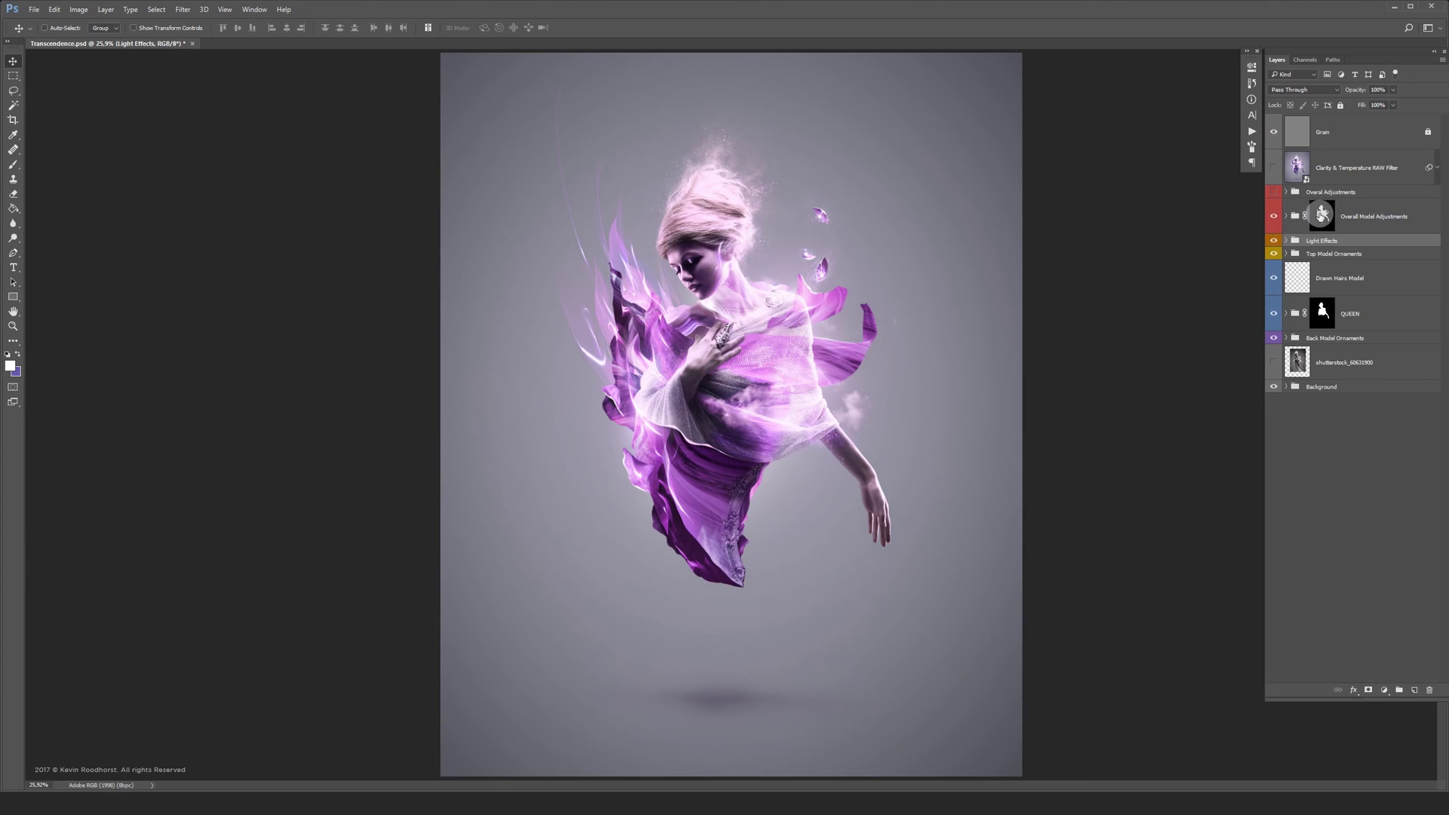
# Inspect the Overall Model Adjustments mask, show the group's layers from the lowest Hue/Saturation up to Hair, and collapse the group
pyautogui.keyDown('alt'); pyautogui.click(1321, 216); pyautogui.keyUp('alt')
pyautogui.keyDown('alt'); pyautogui.click(1321, 216); pyautogui.keyUp('alt')
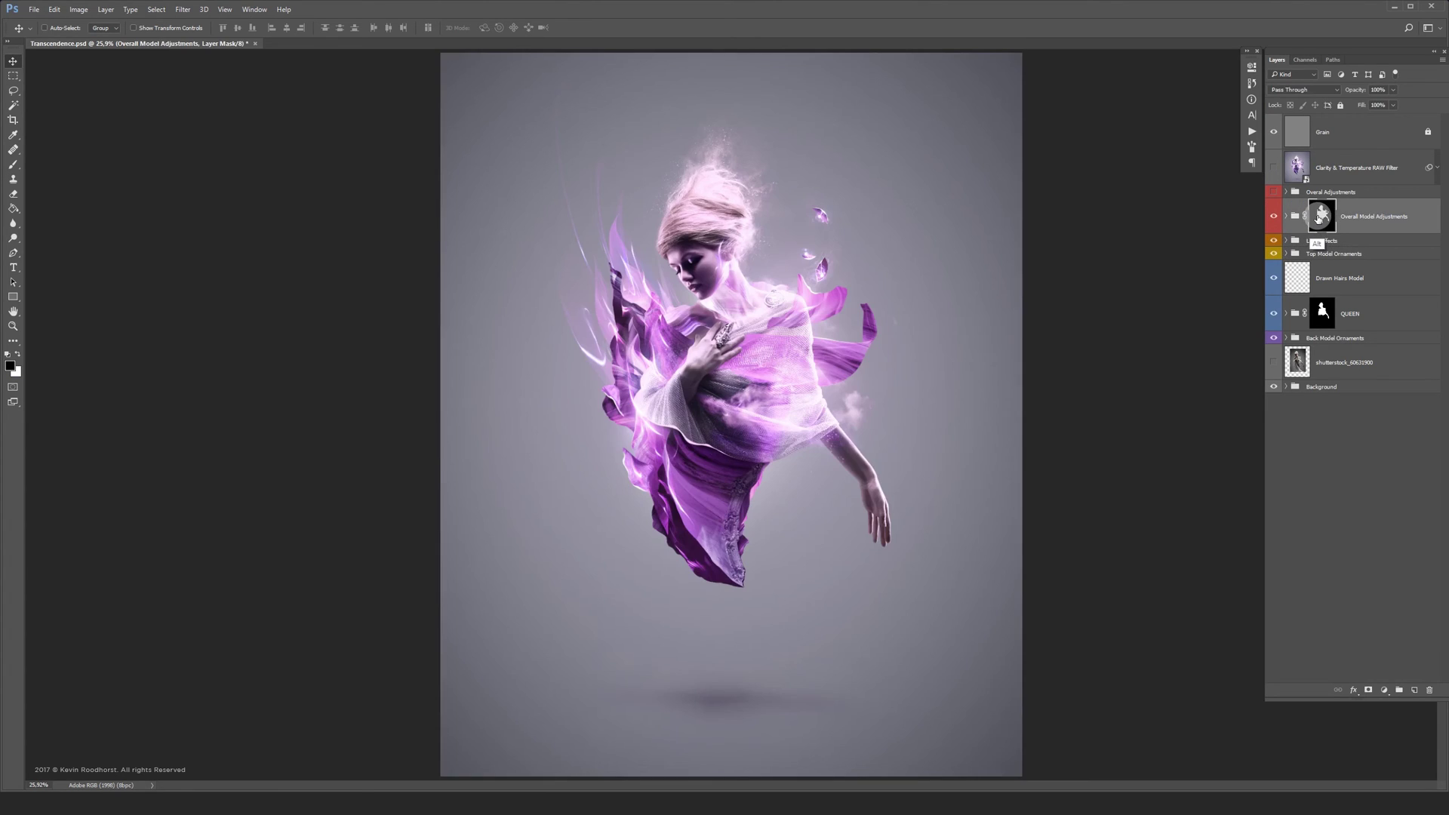
pyautogui.click(1286, 219)
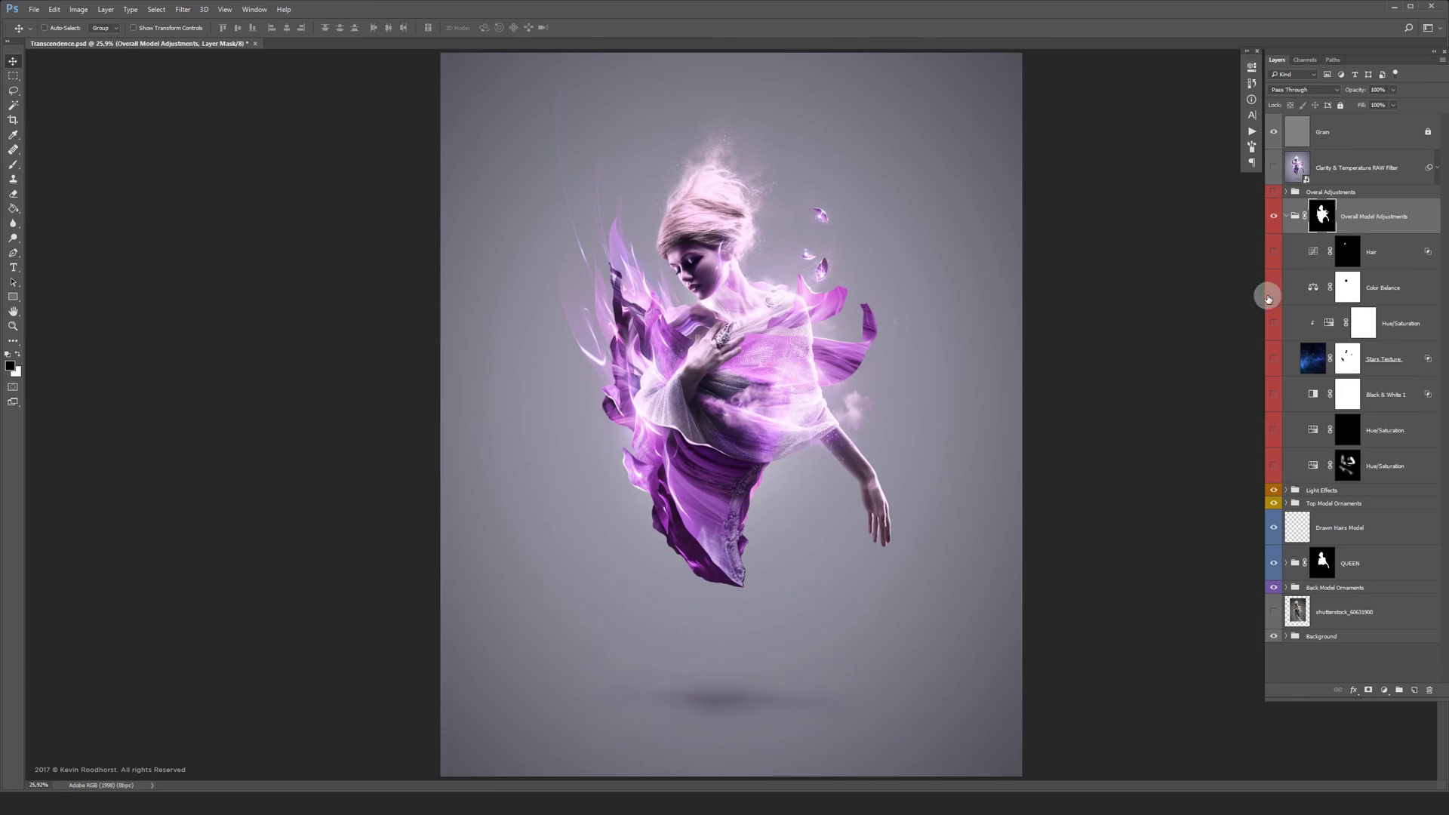
pyautogui.moveTo(1273, 473); pyautogui.dragTo(1272, 217)
pyautogui.click(1273, 219)
pyautogui.click(1288, 217)
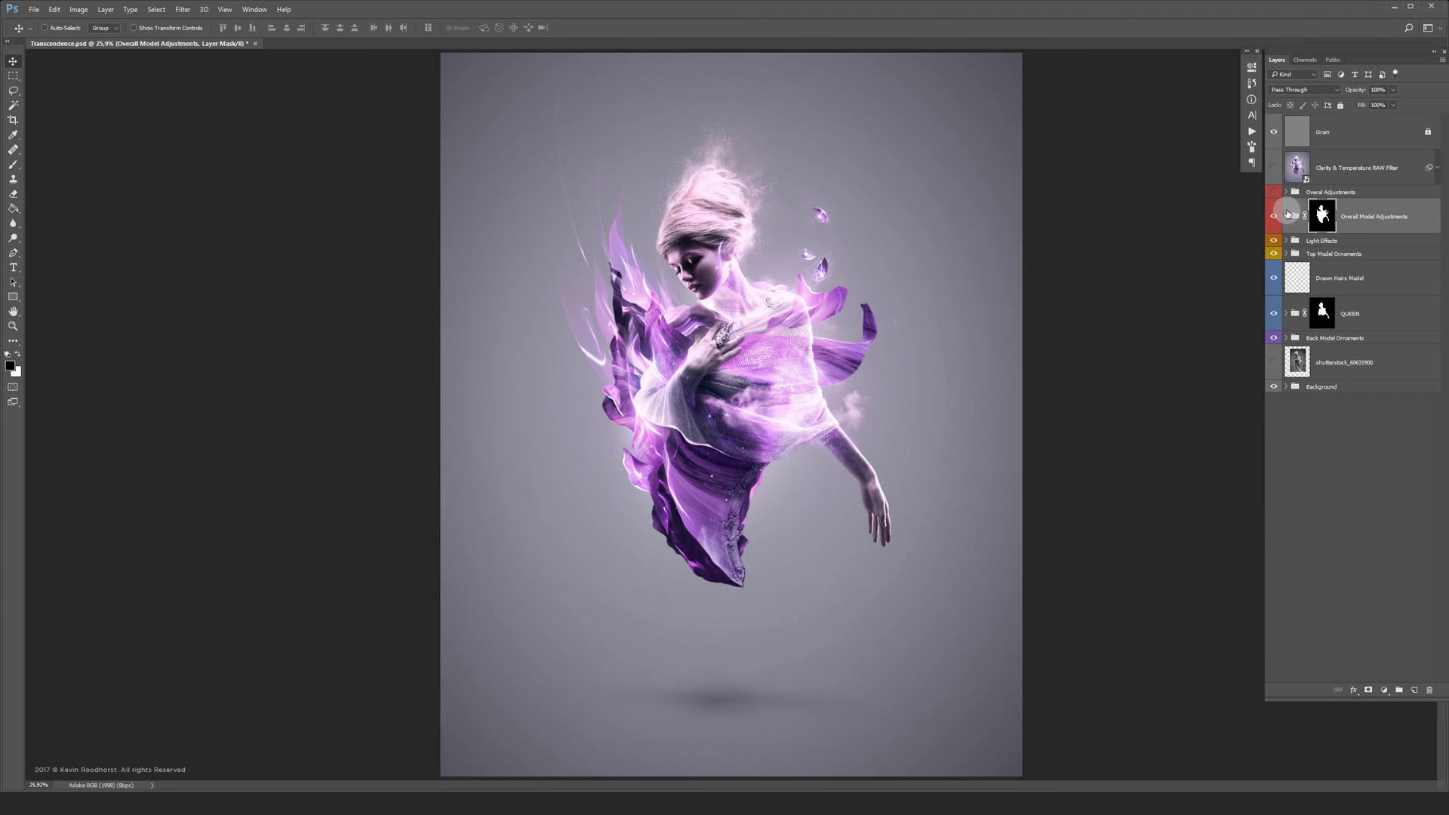
# Show the Overal Adjustments group with its Gradient Map and Vibrance layers, toggle it to compare the color grading, and collapse it
pyautogui.click(1286, 193)
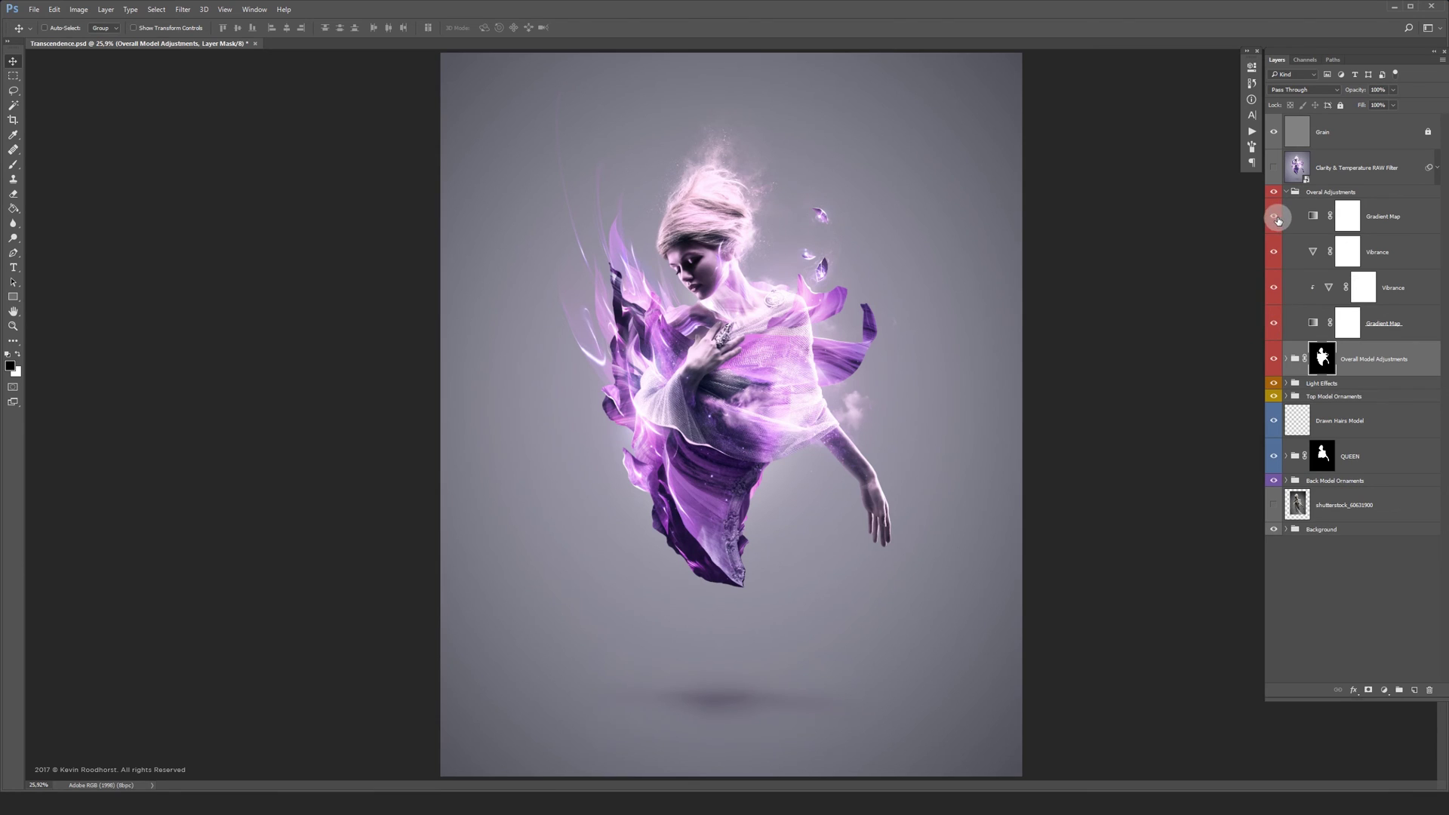
pyautogui.click(1276, 218)
pyautogui.click(1275, 194)
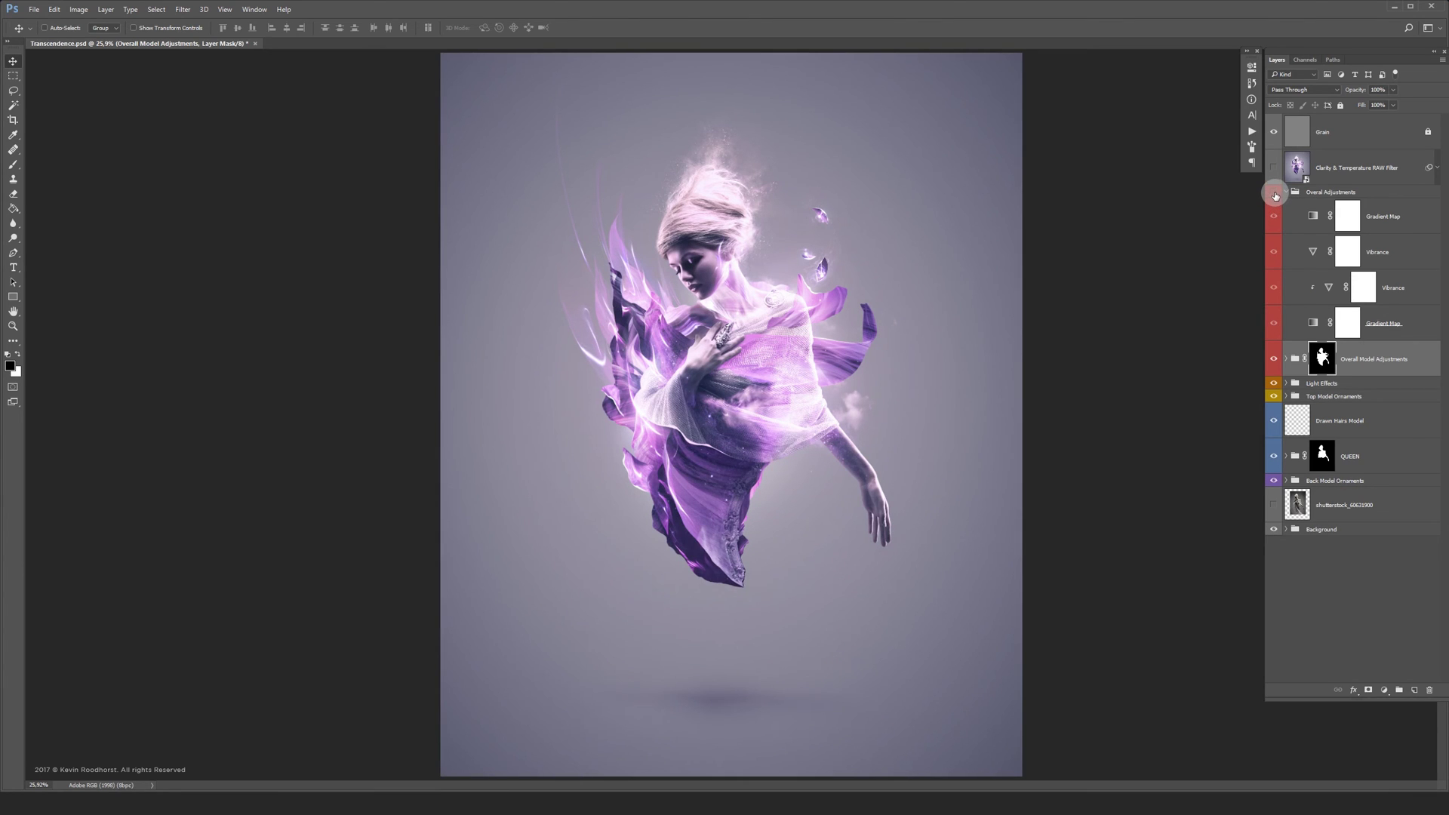
pyautogui.click(1274, 195)
pyautogui.click(1274, 195)
pyautogui.click(1274, 195)
pyautogui.click(1286, 192)
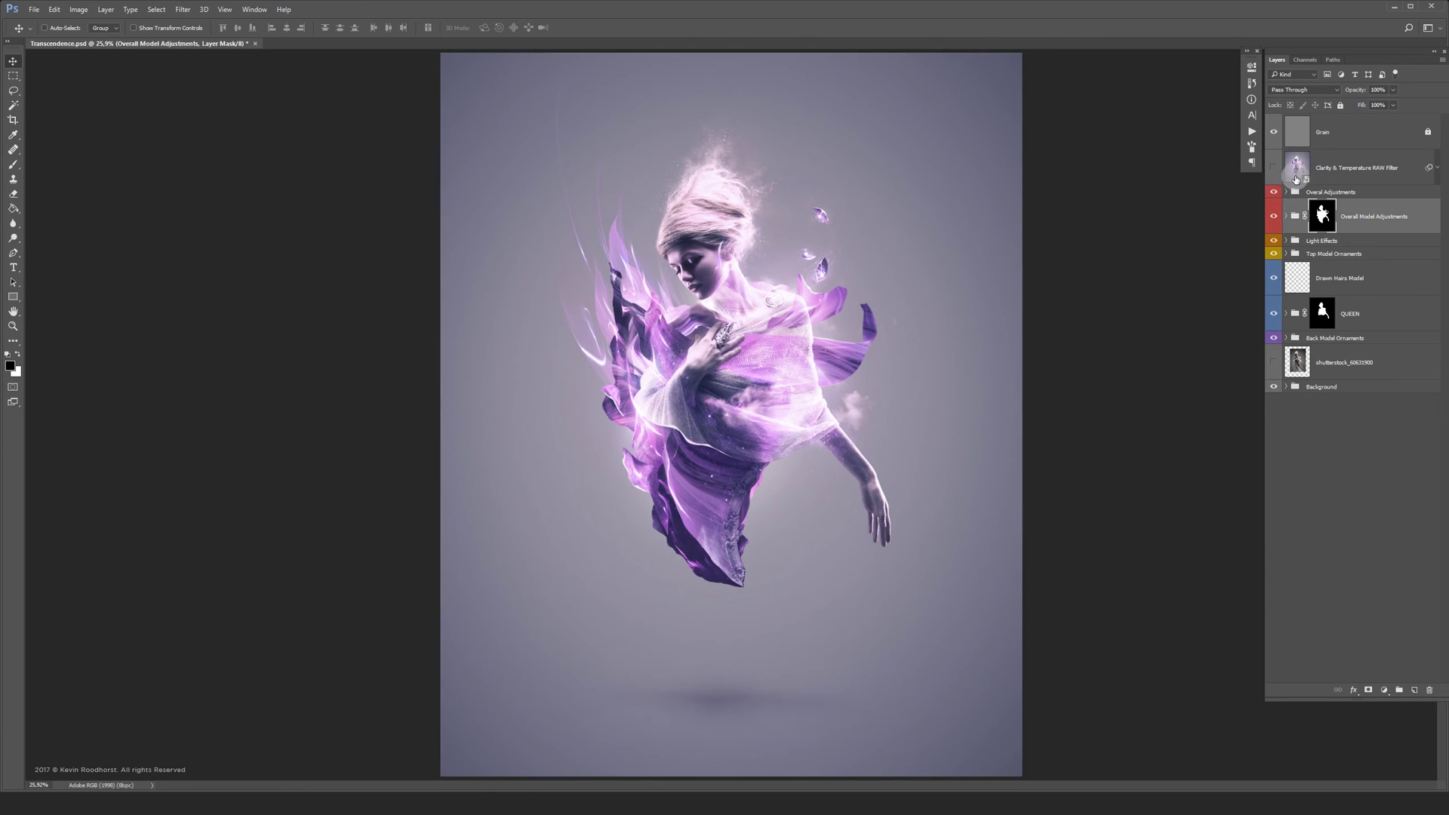
# Show the Clarity & Temperature RAW Filter layer and briefly expand its smart filter list
pyautogui.click(1272, 167)
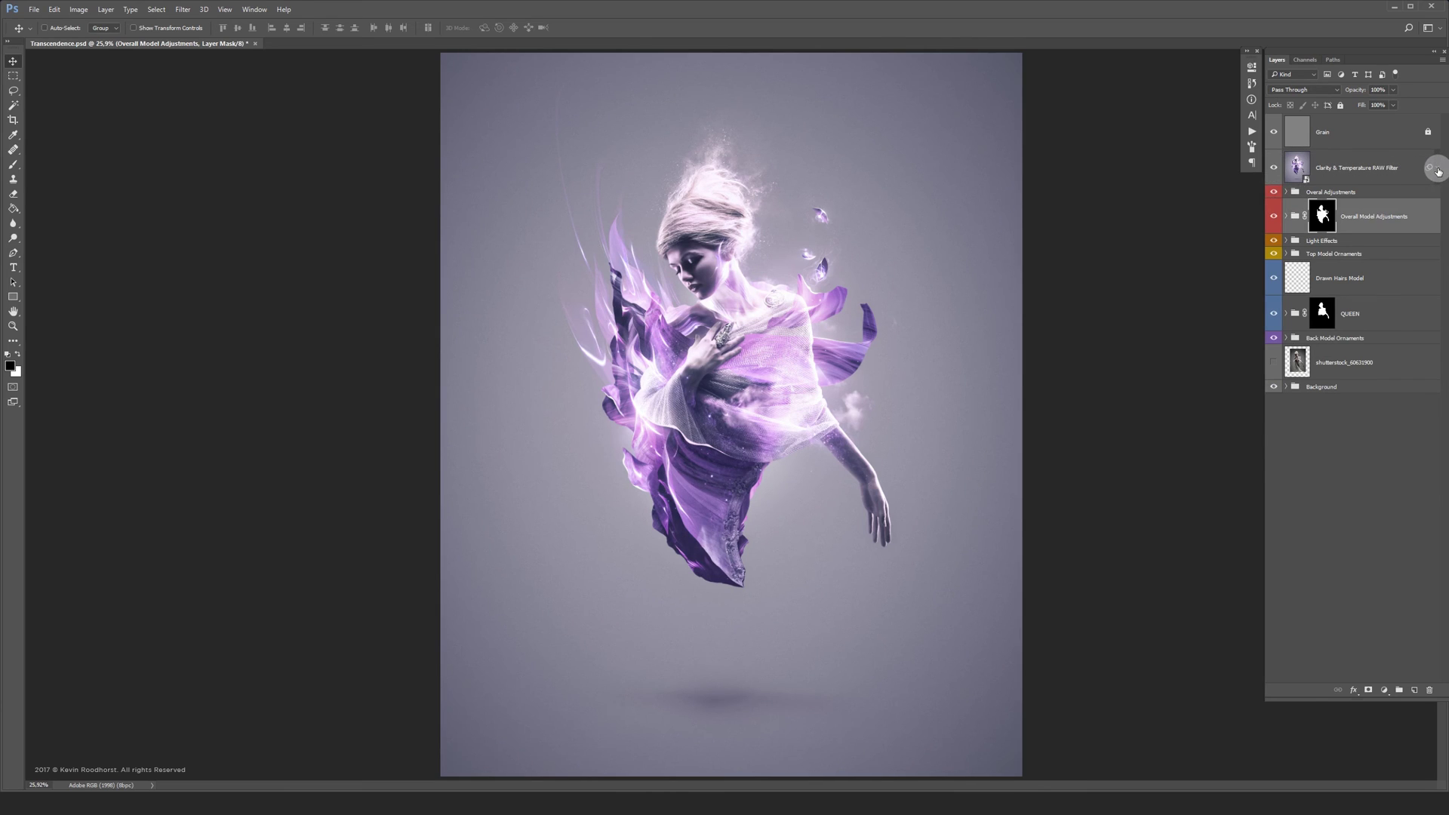
pyautogui.click(1438, 172)
pyautogui.click(1436, 171)
# Toggle the Grain layer off and on to compare its effect, and select it for inspection
pyautogui.click(1273, 132)
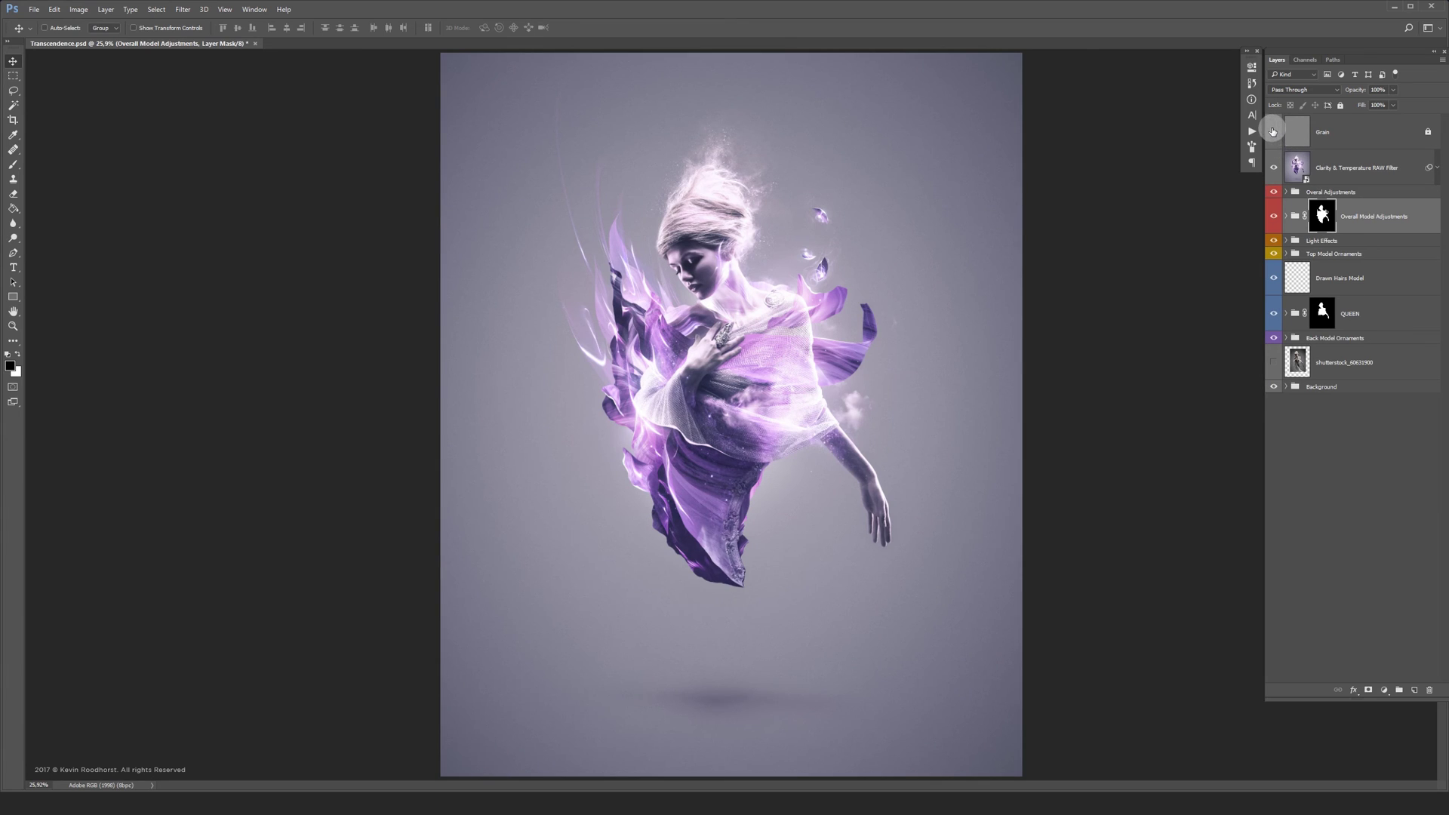
pyautogui.click(1273, 132)
pyautogui.click(1345, 135)
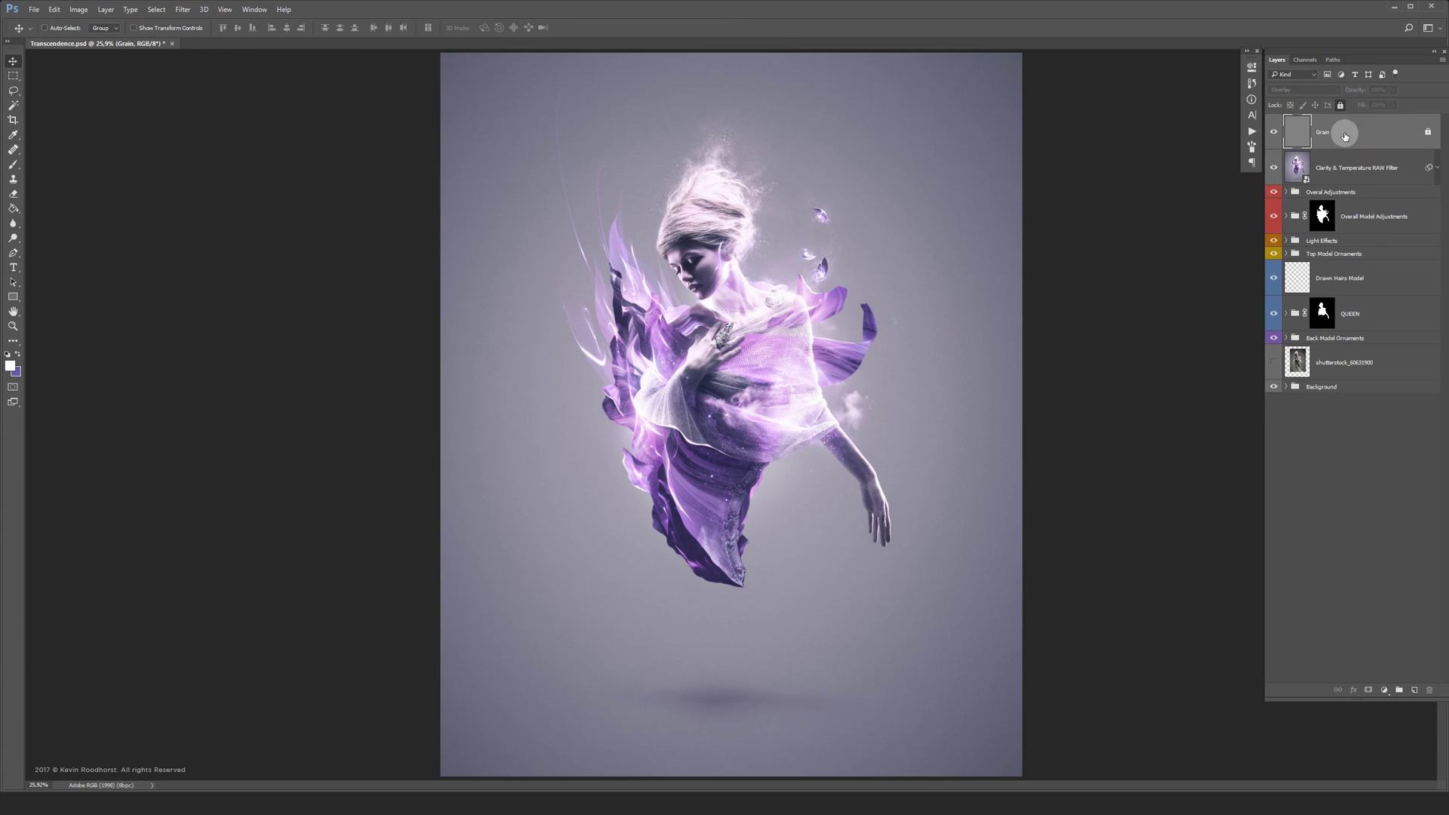
pyautogui.click(1296, 133)
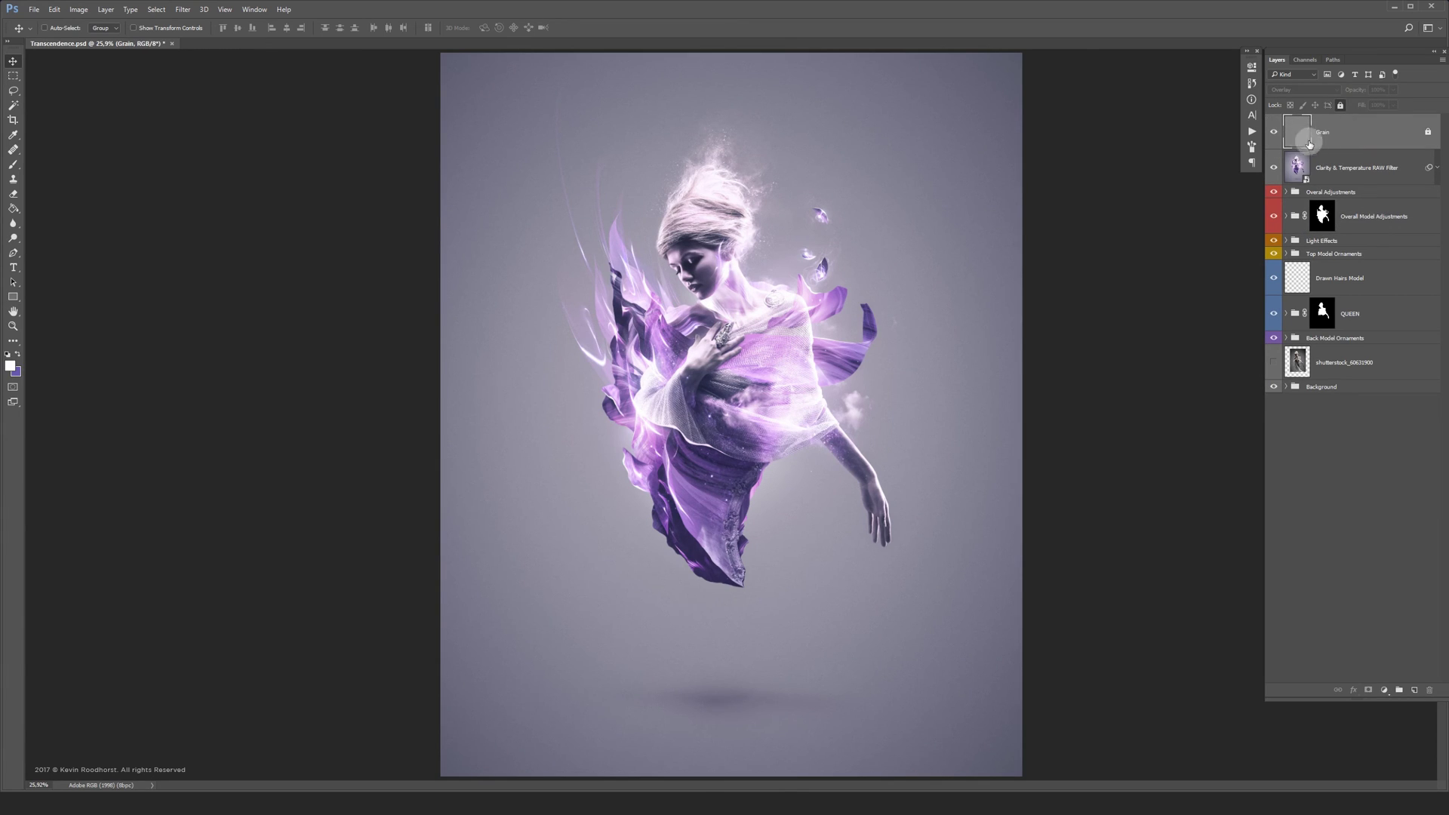
# Group all layers and groups from Overal Adjustments down to Back Model Ornaments into a single new group
pyautogui.click(1331, 194)
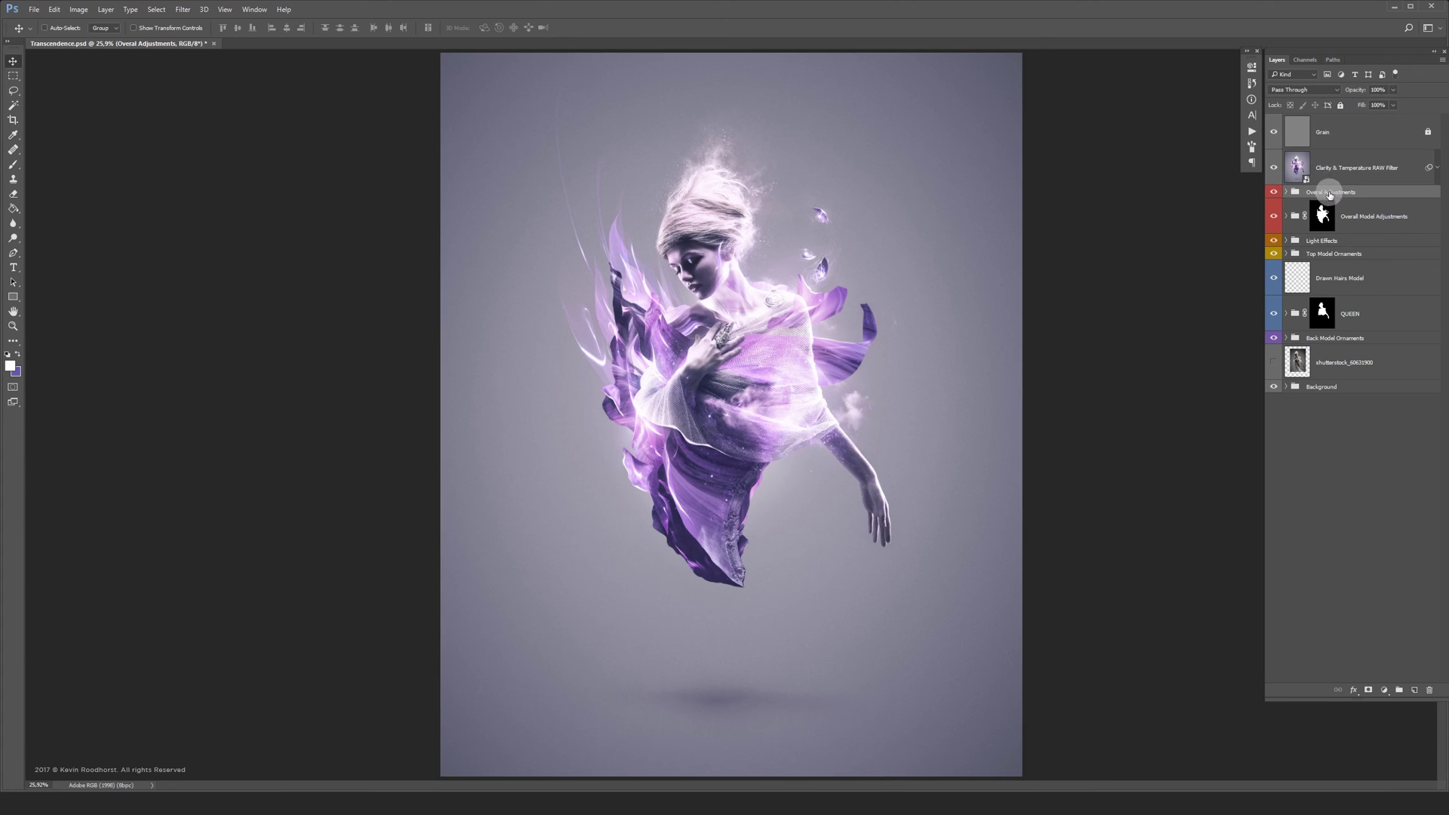
pyautogui.keyDown('shift'); pyautogui.click(1338, 344); pyautogui.keyUp('shift')
pyautogui.hotkey('ctrl', 'g')
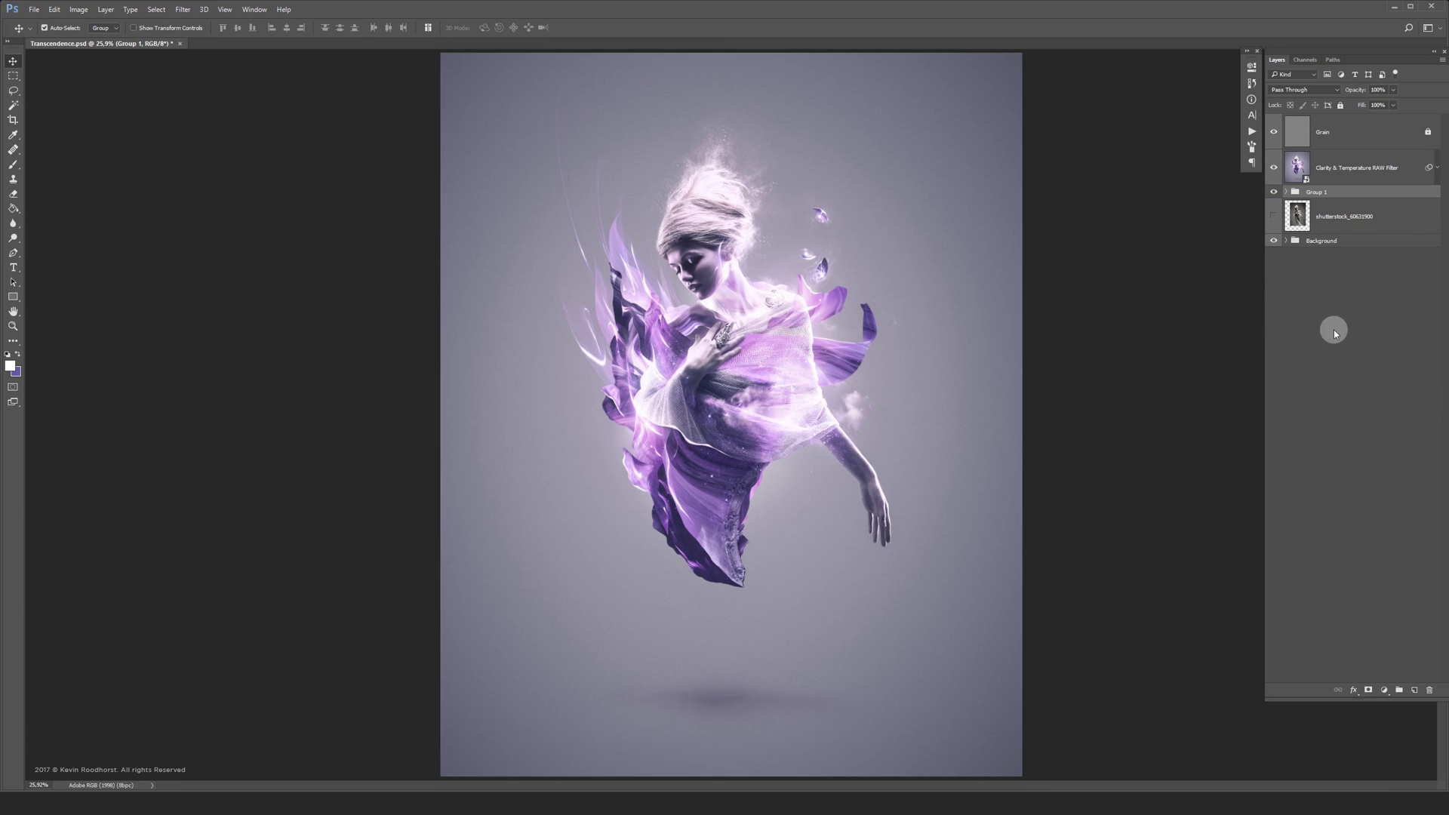
# Hide the new group, show the original stock photo layer, and toggle Clarity & Temperature RAW Filter to compare before and after
pyautogui.click(1274, 192)
pyautogui.click(1274, 216)
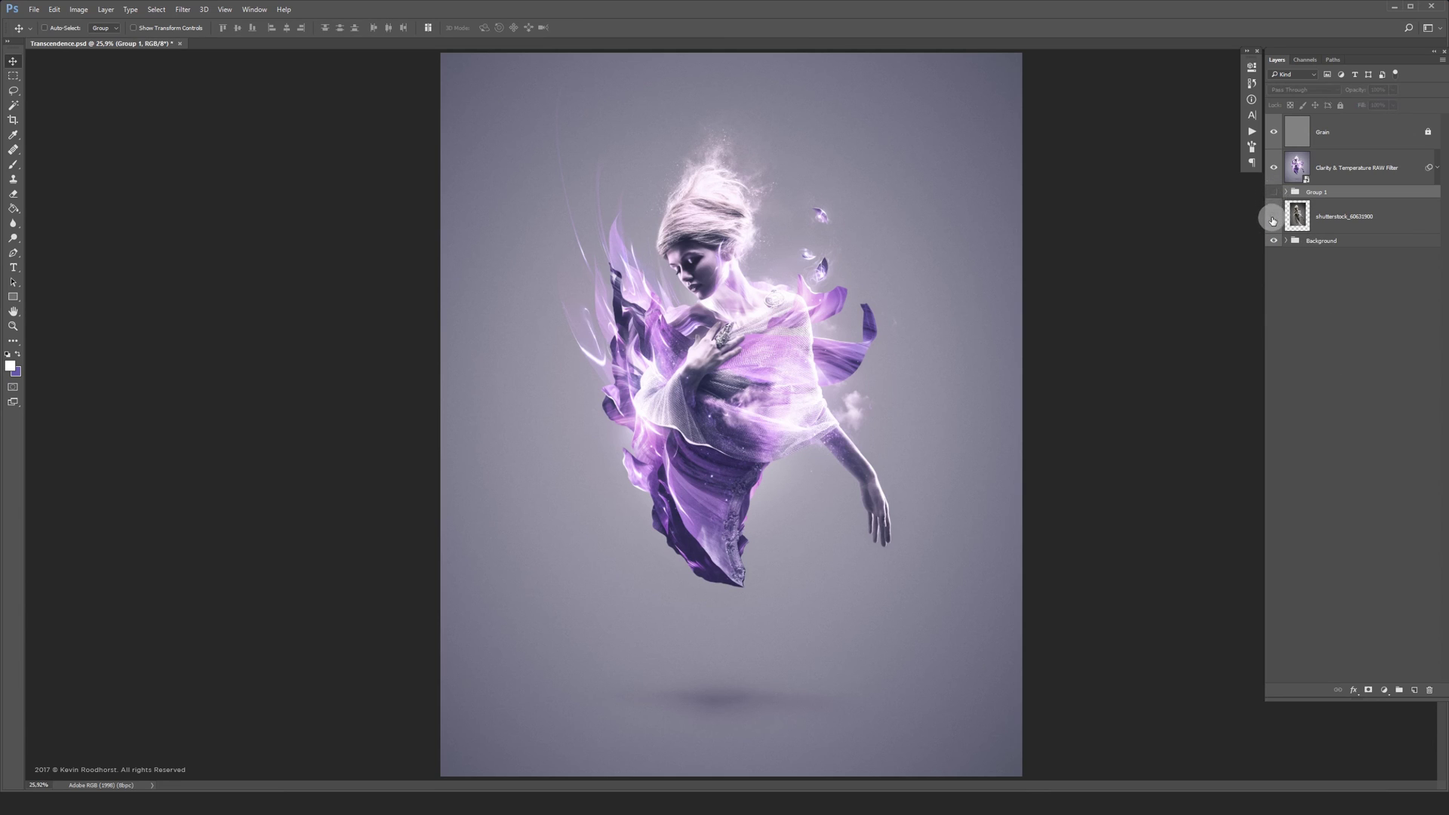
pyautogui.click(1274, 169)
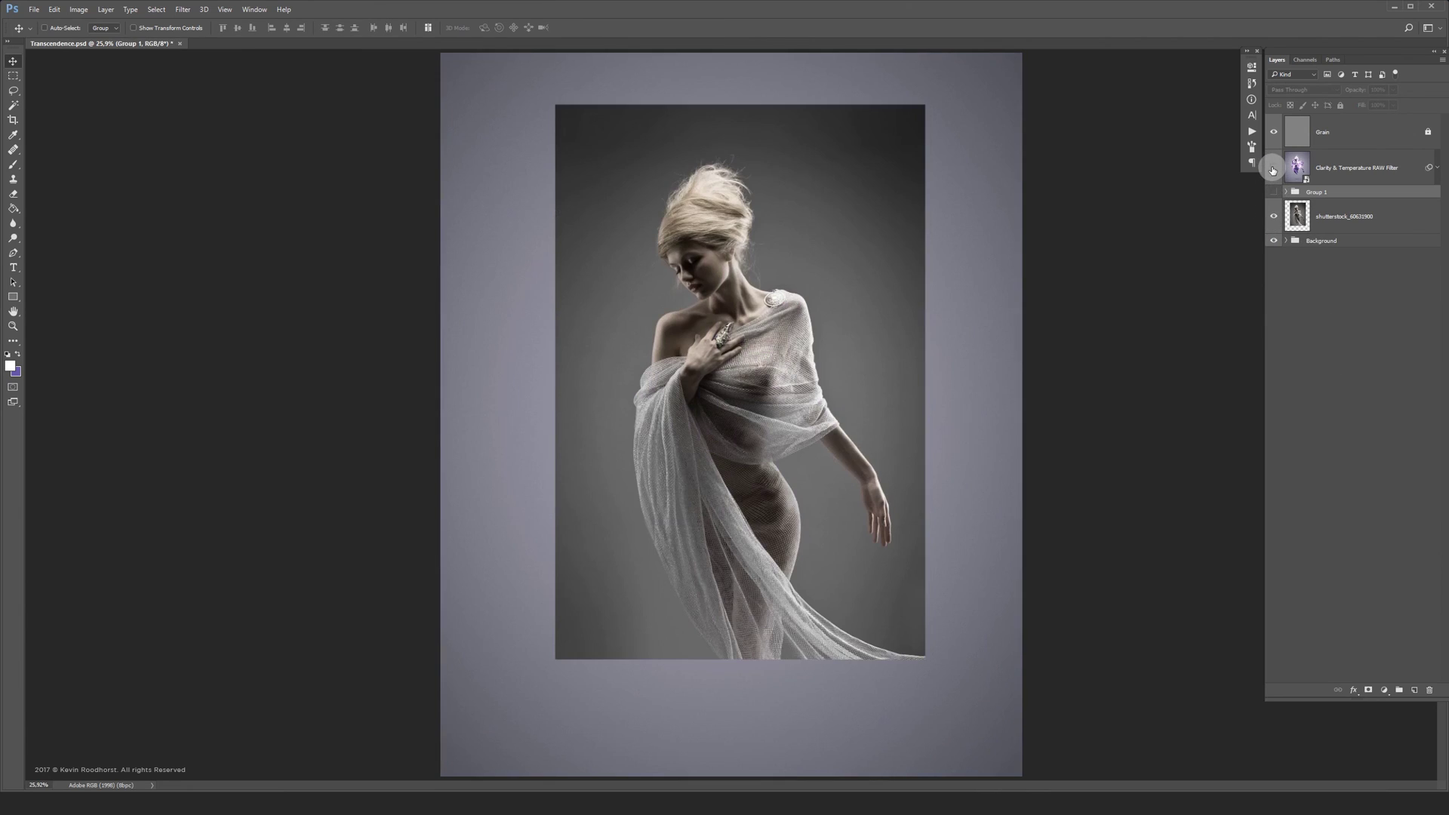
pyautogui.click(1274, 169)
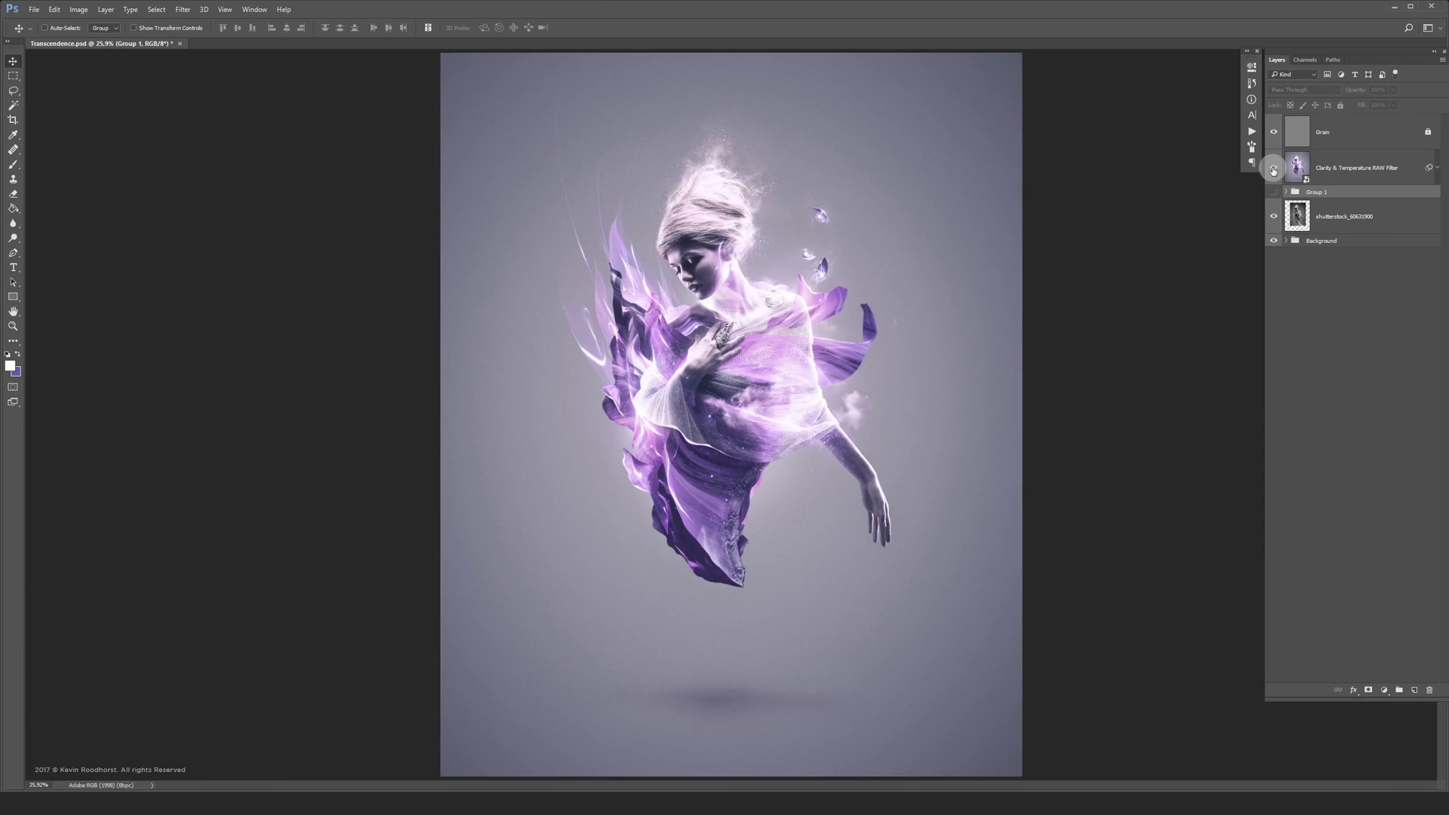
pyautogui.click(1274, 169)
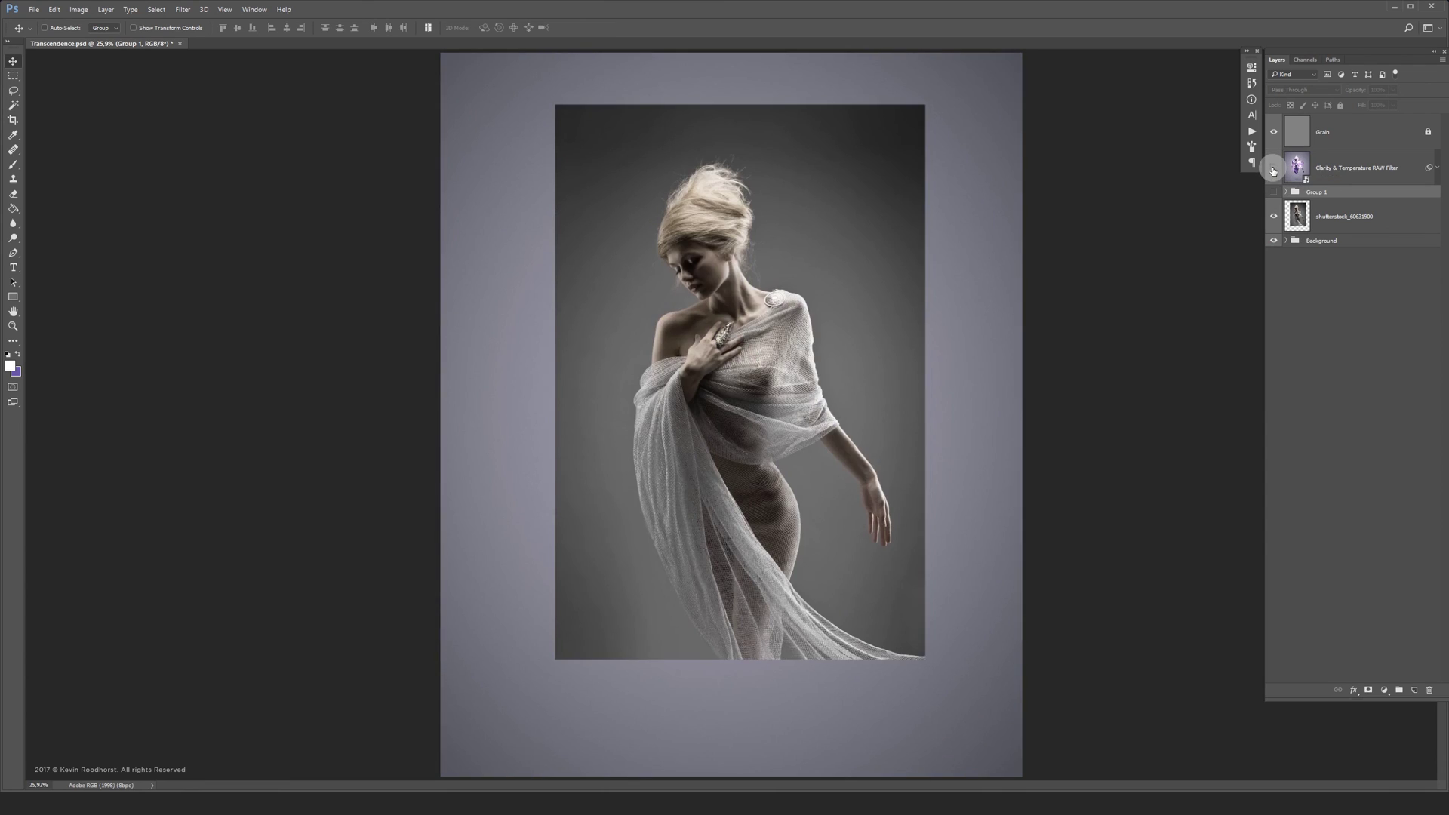
pyautogui.click(1274, 169)
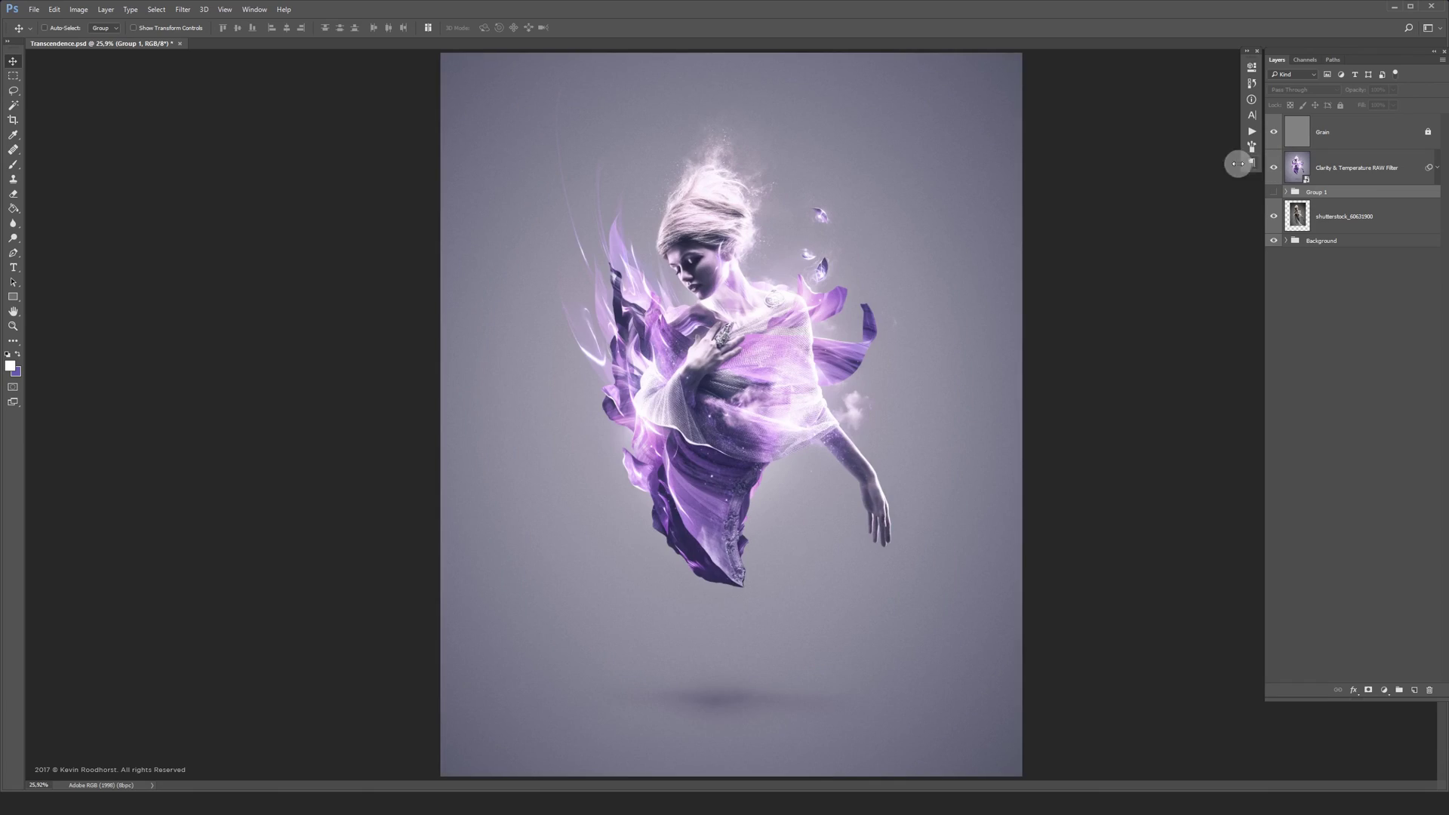
# Inspect the finished composite up close from the model's head down to the dress tip, and return to the full image
pyautogui.keyDown('ctrl'); pyautogui.click(759, 293); pyautogui.keyUp('ctrl')
pyautogui.moveTo(759, 293); pyautogui.dragTo(835, 480)
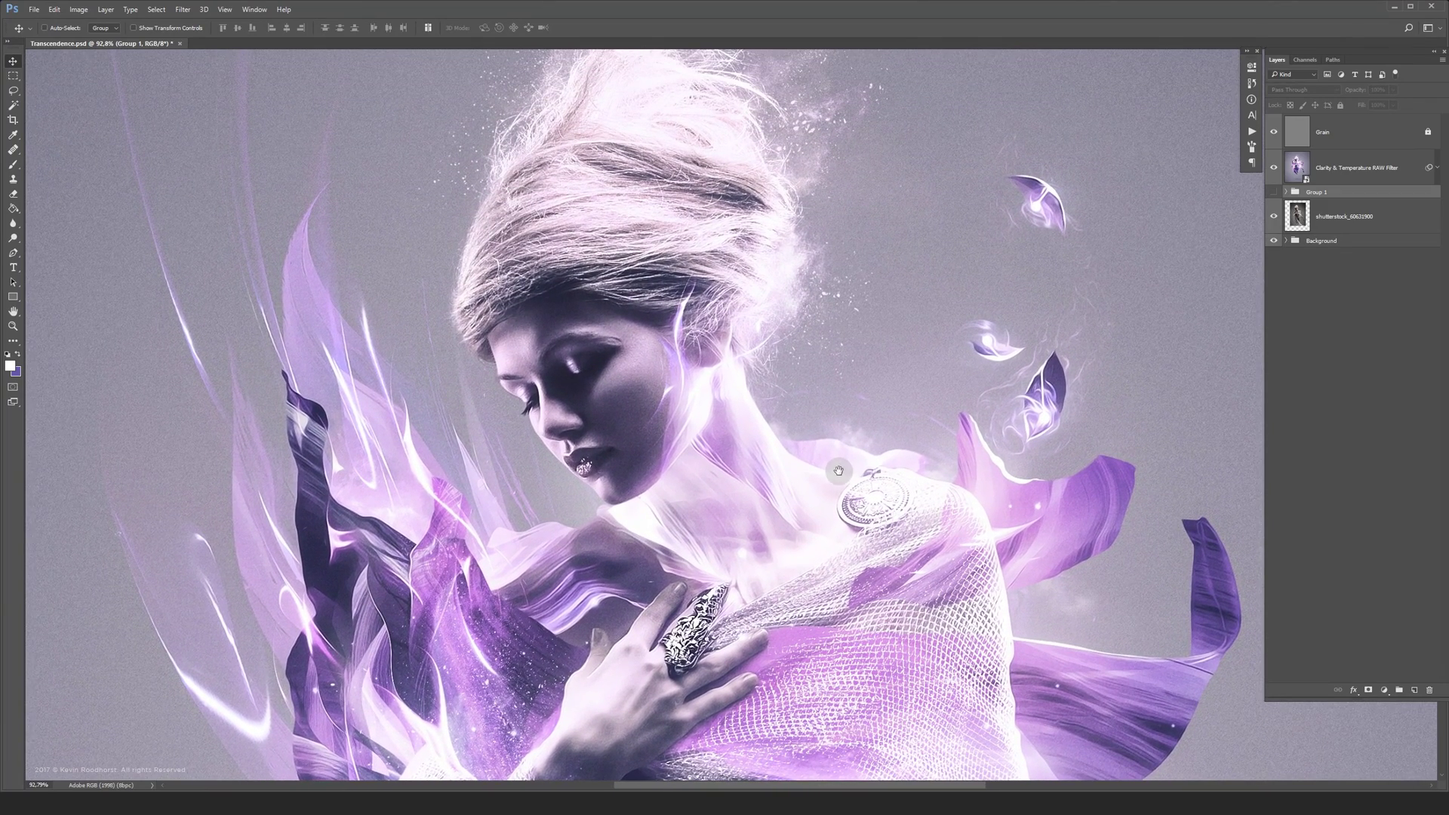
pyautogui.moveTo(877, 726); pyautogui.dragTo(805, 225)
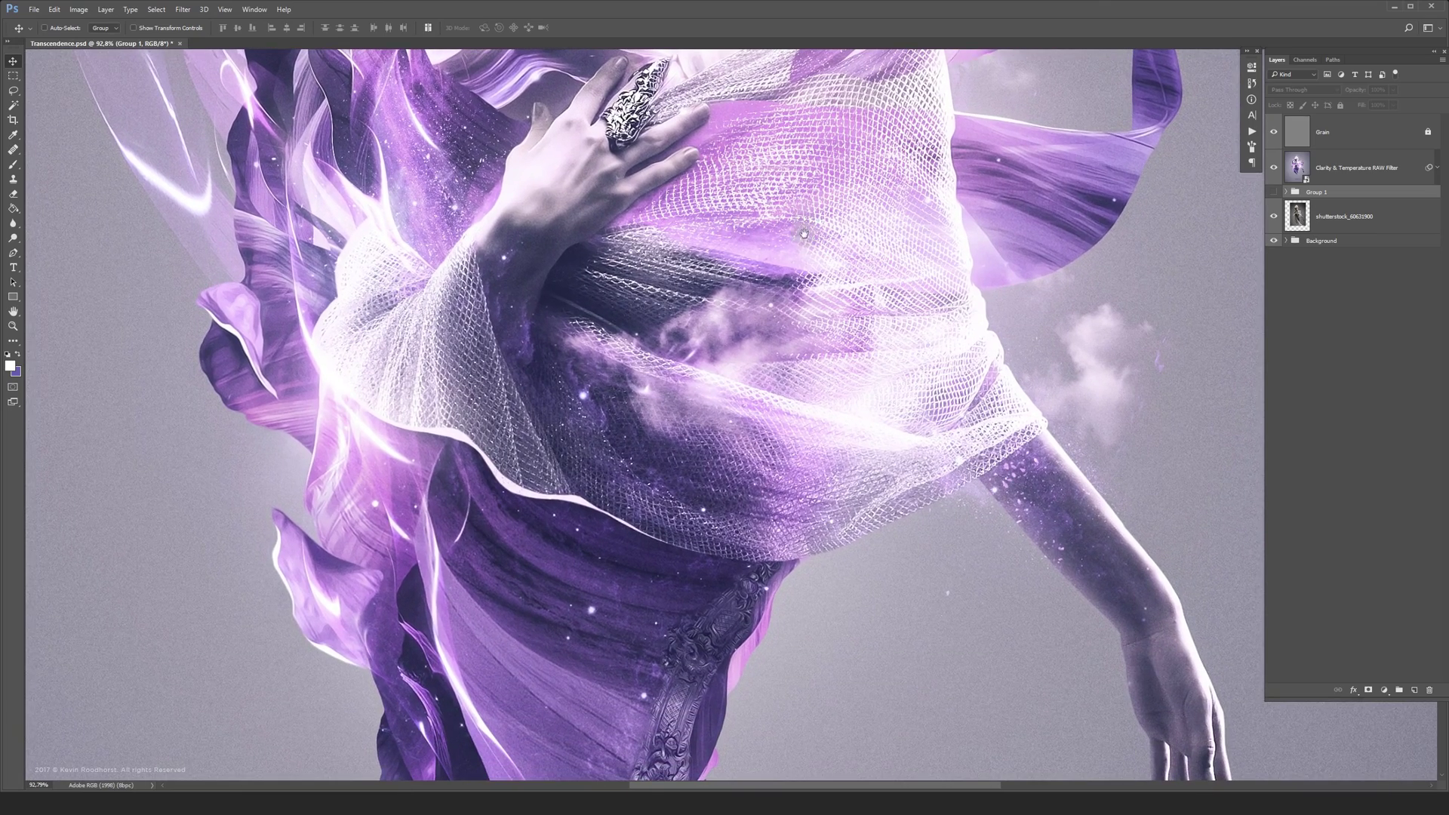
pyautogui.moveTo(788, 659); pyautogui.dragTo(784, 325)
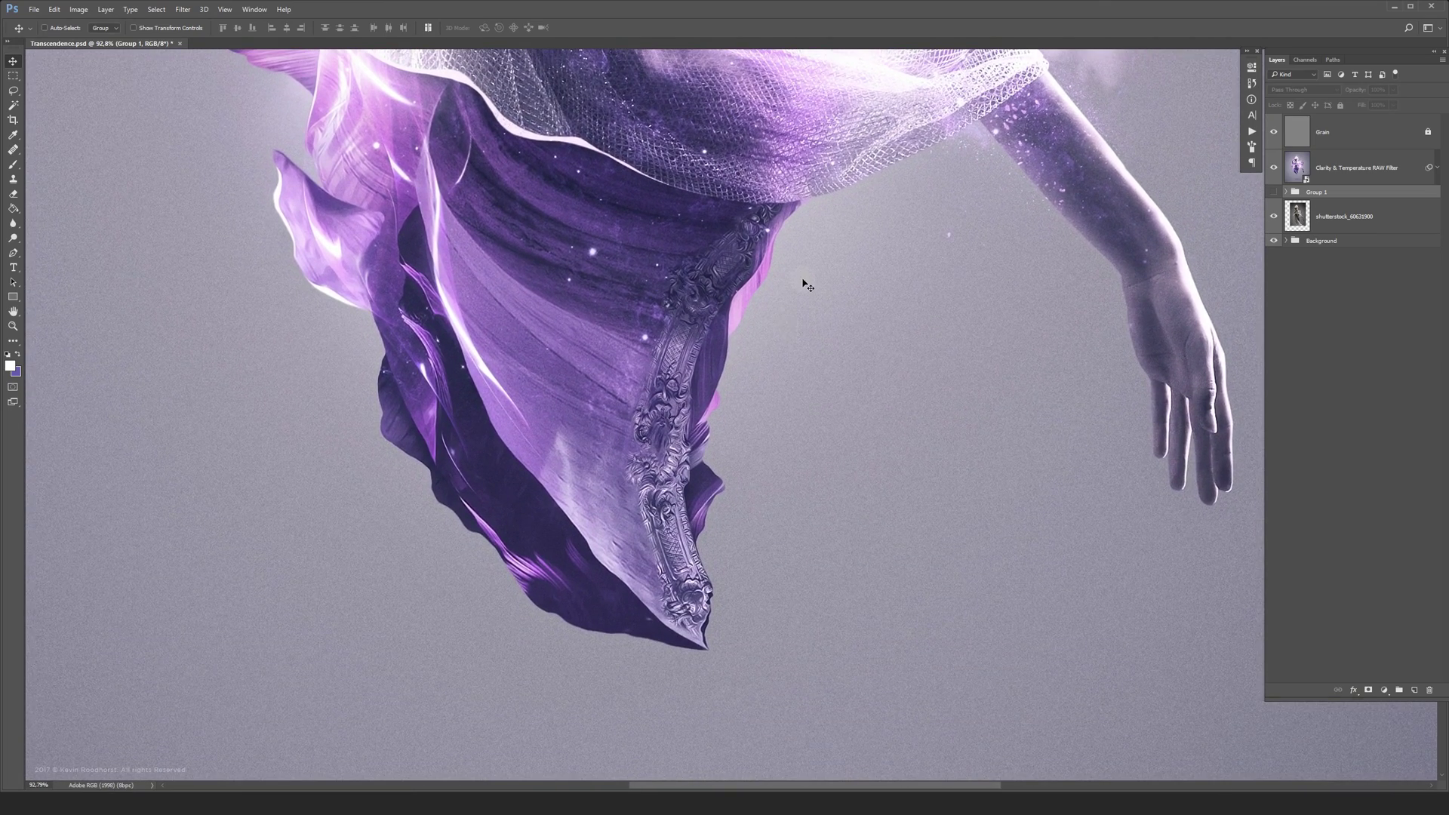
pyautogui.hotkey('ctrl', '0')
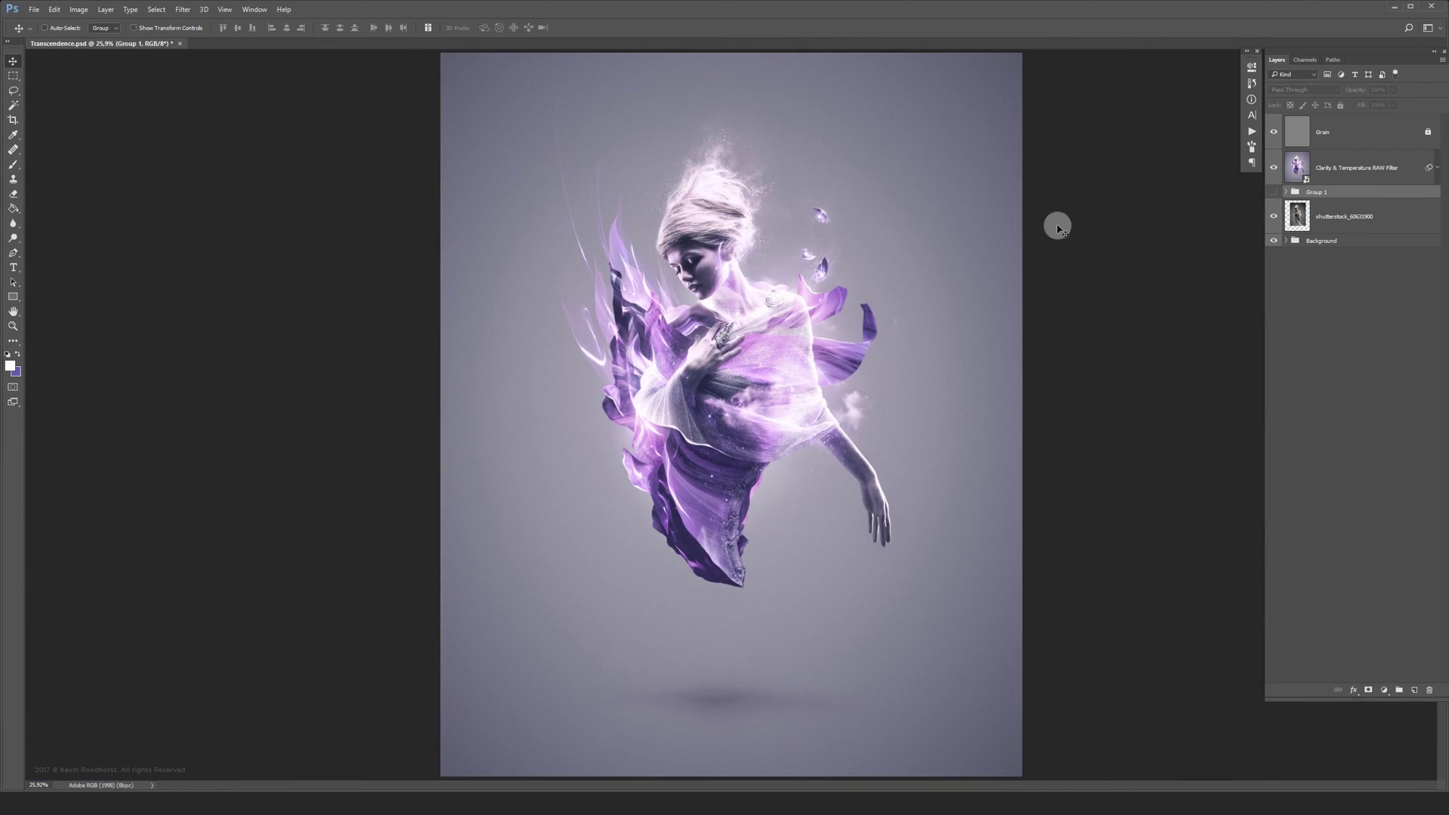